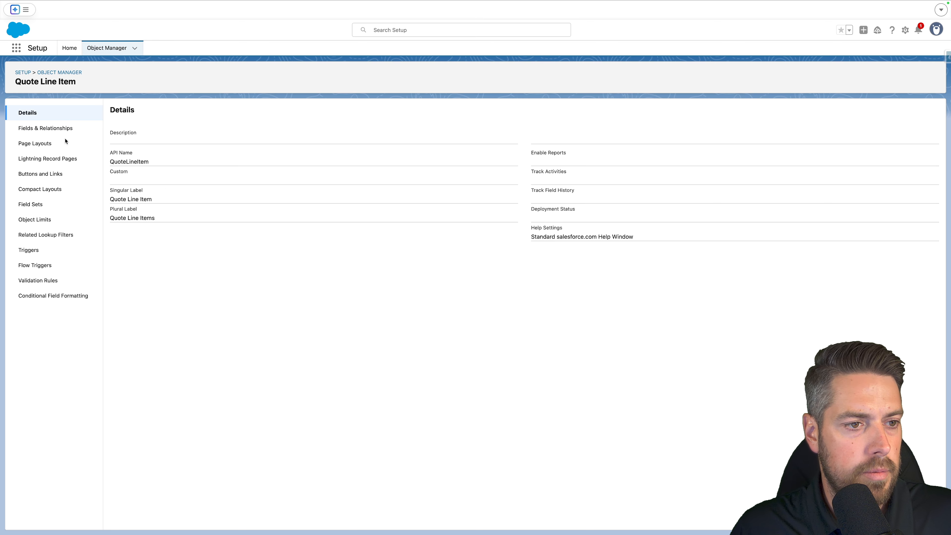
# Start a new custom field of type Text Area (Long) on the Quote Line Item object.
pyautogui.click(47, 128)
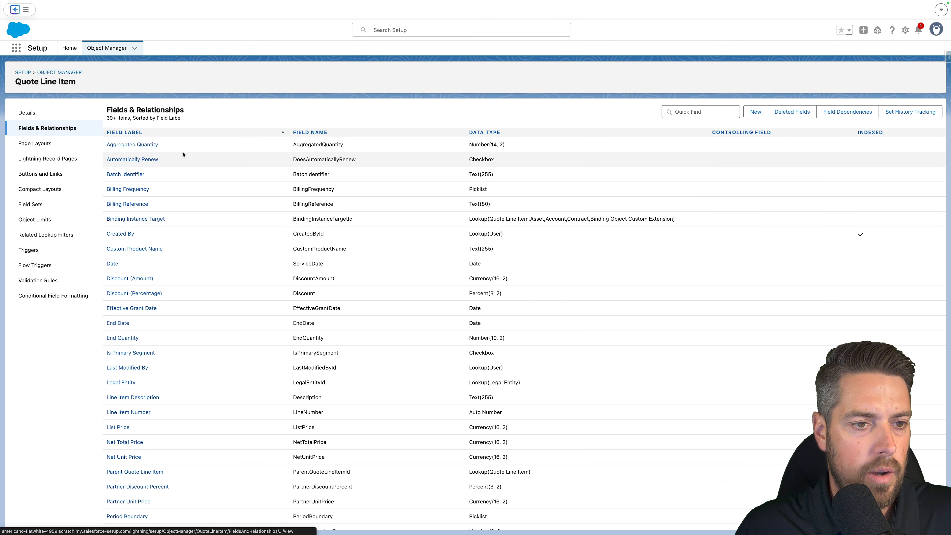
pyautogui.click(754, 112)
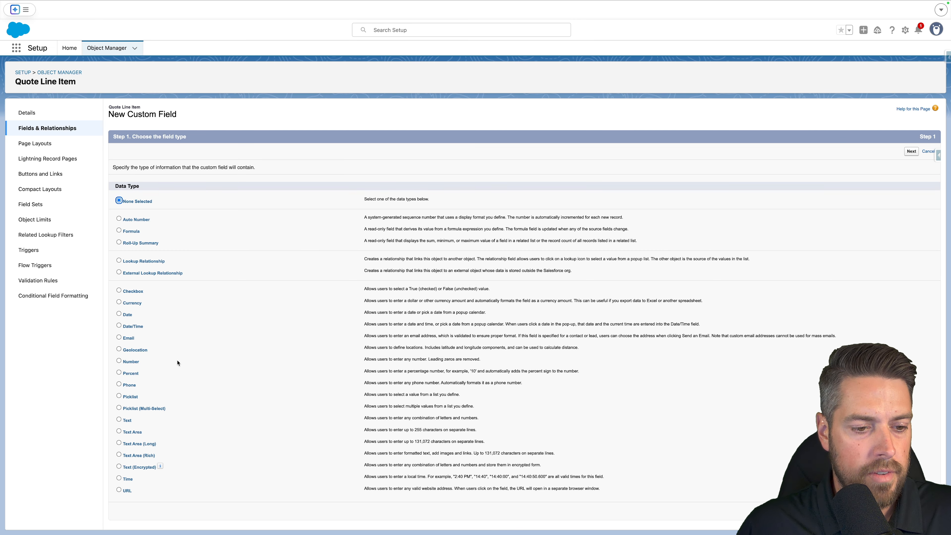
pyautogui.click(119, 431)
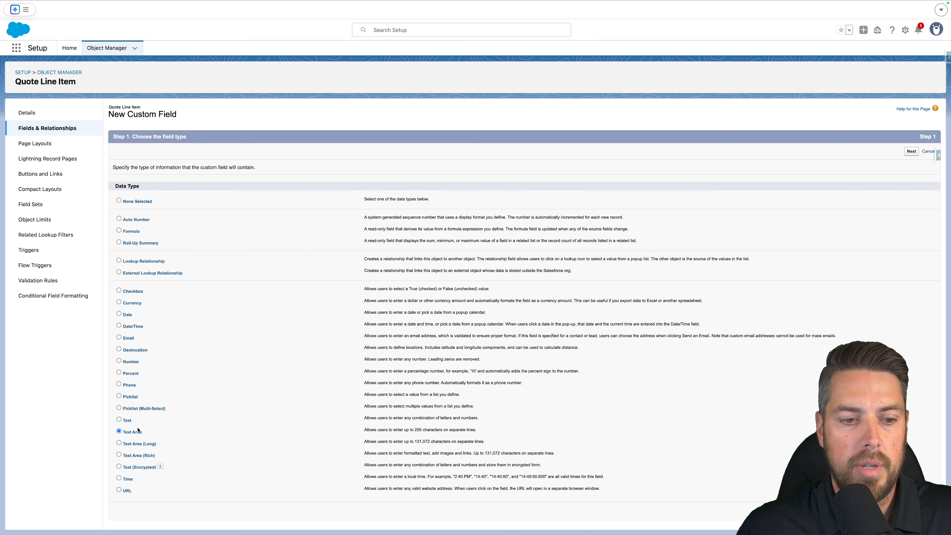
pyautogui.click(119, 443)
pyautogui.click(911, 511)
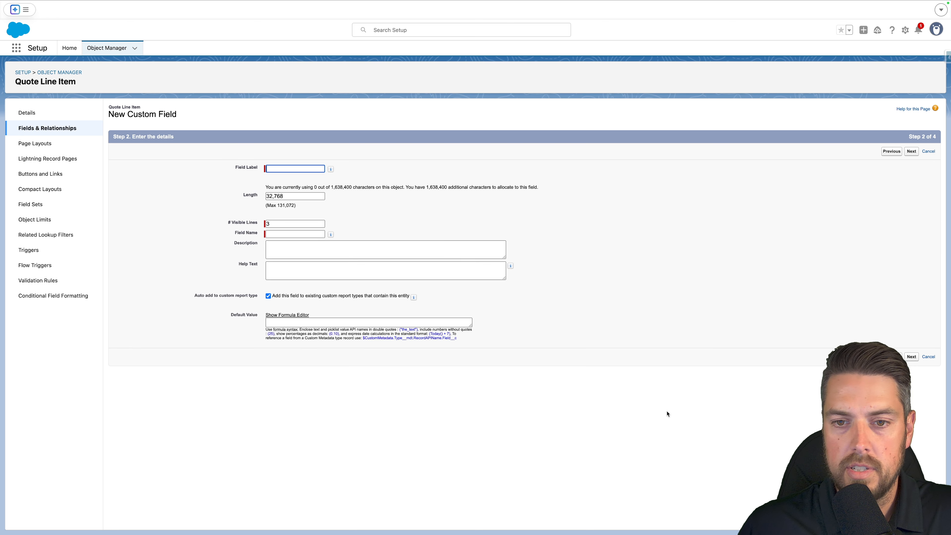
# Set the field's length to 5000 and paste the label Constraint Engine Node Status.
pyautogui.moveTo(299, 196); pyautogui.dragTo(209, 193)
pyautogui.write('5000')
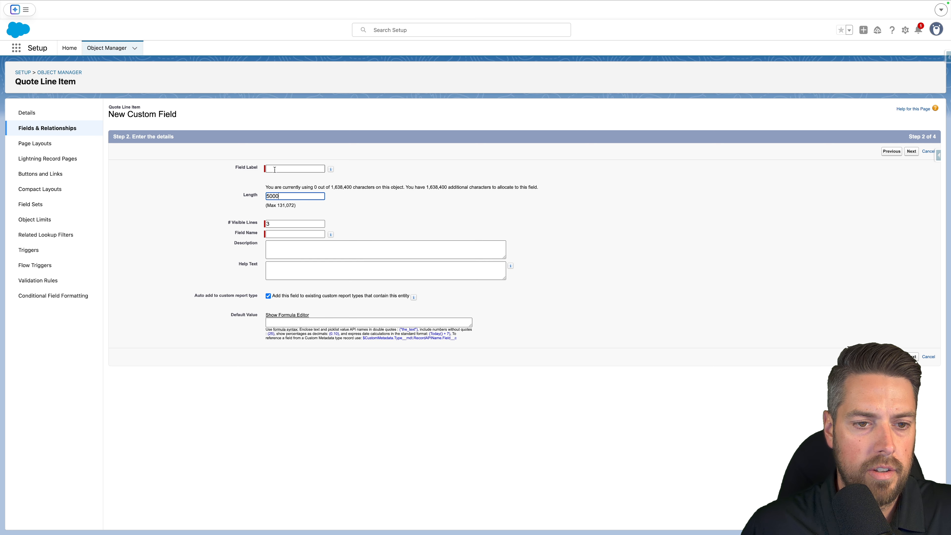
pyautogui.click(295, 168)
pyautogui.write('Constraint Engine Node Status')
pyautogui.moveTo(304, 169); pyautogui.dragTo(256, 167)
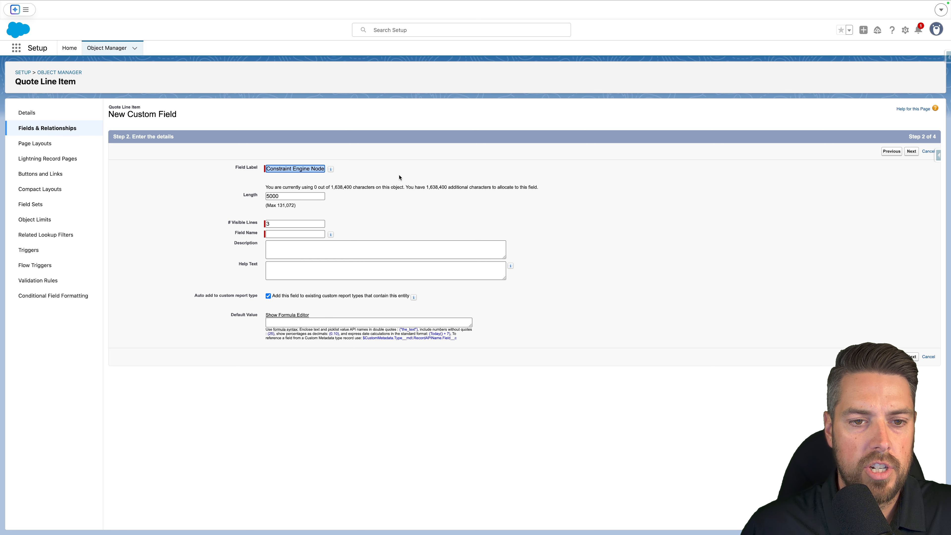
# Set the field name to ConstraintEngineNodeStatus and proceed through field-level security to finish the field.
pyautogui.click(295, 224)
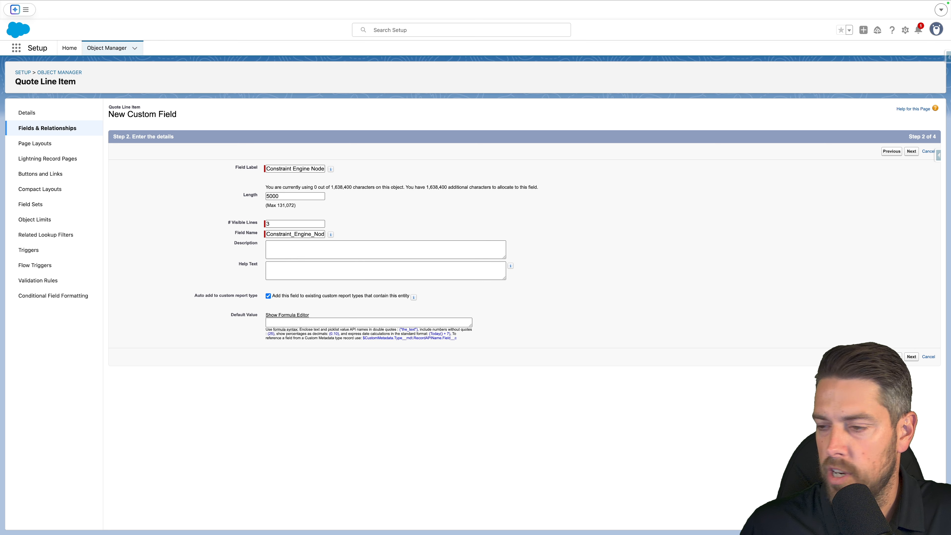
pyautogui.click(274, 234)
pyautogui.press('super+a')
pyautogui.write('ConstraintEngineNodeStatus')
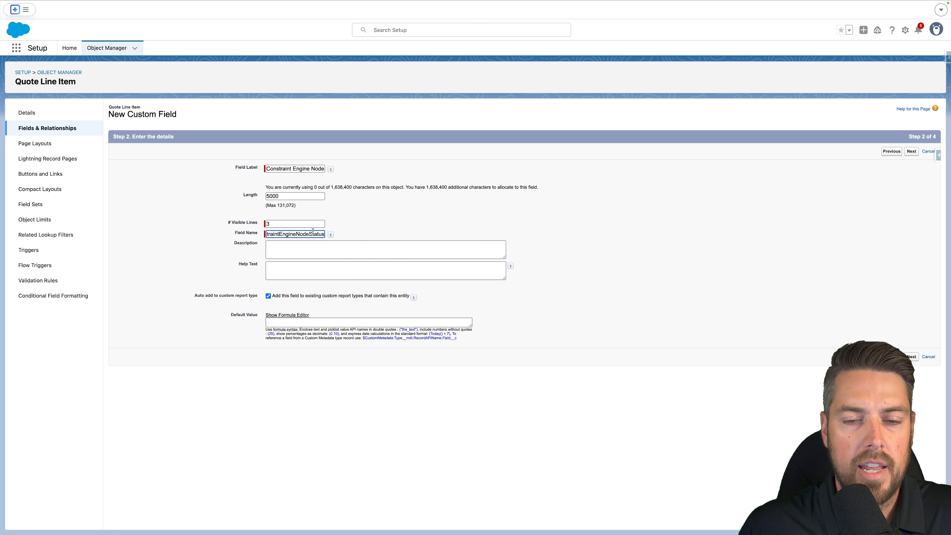
pyautogui.click(636, 252)
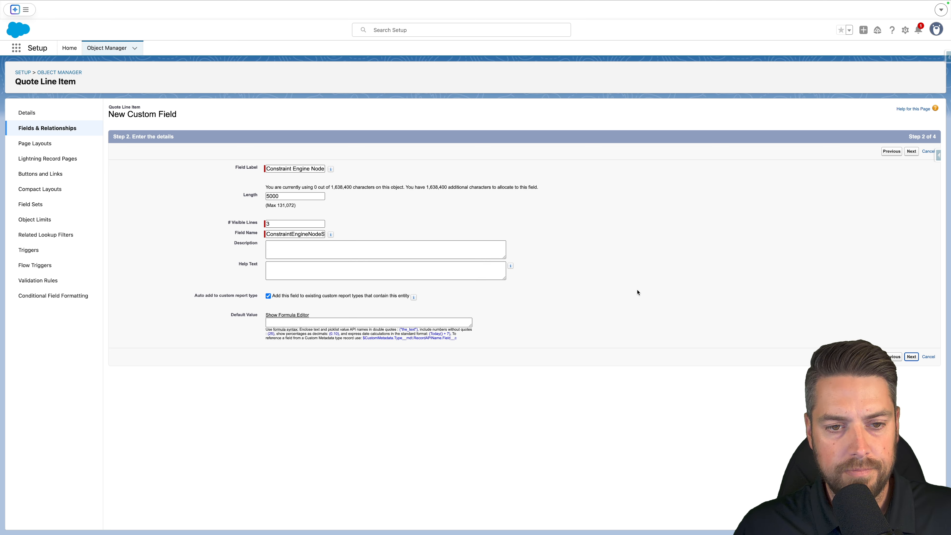
pyautogui.press('Return')
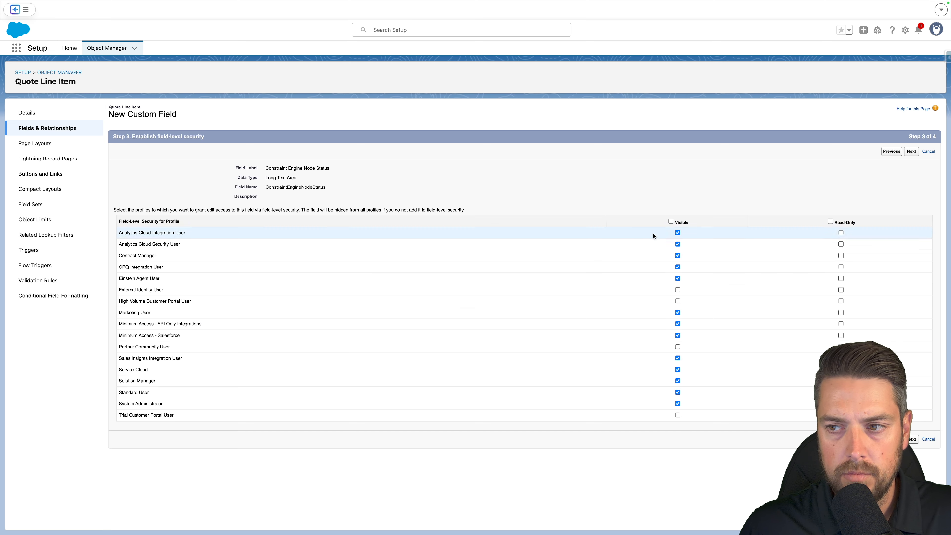
pyautogui.click(912, 151)
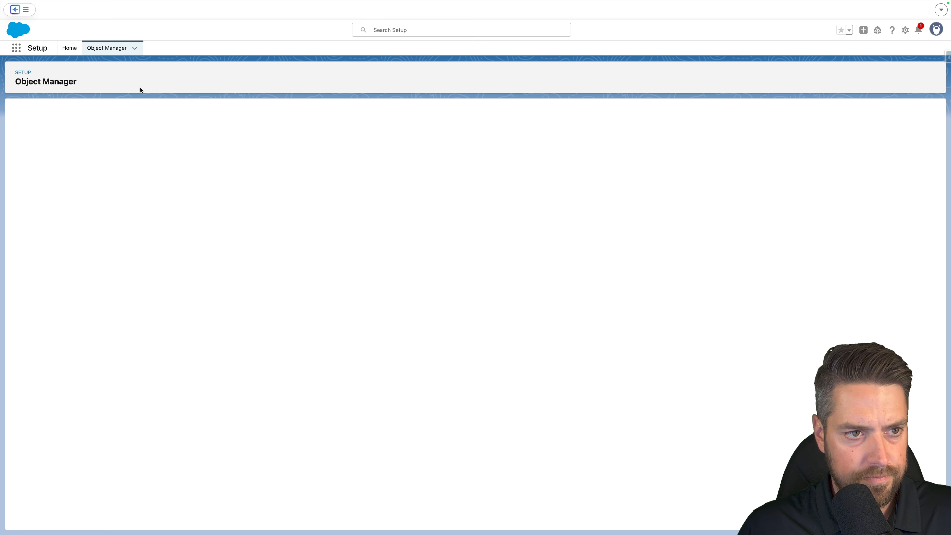
# Find the Order Product object in Object Manager with the search order pro and open its fields and relationships.
pyautogui.click(112, 48)
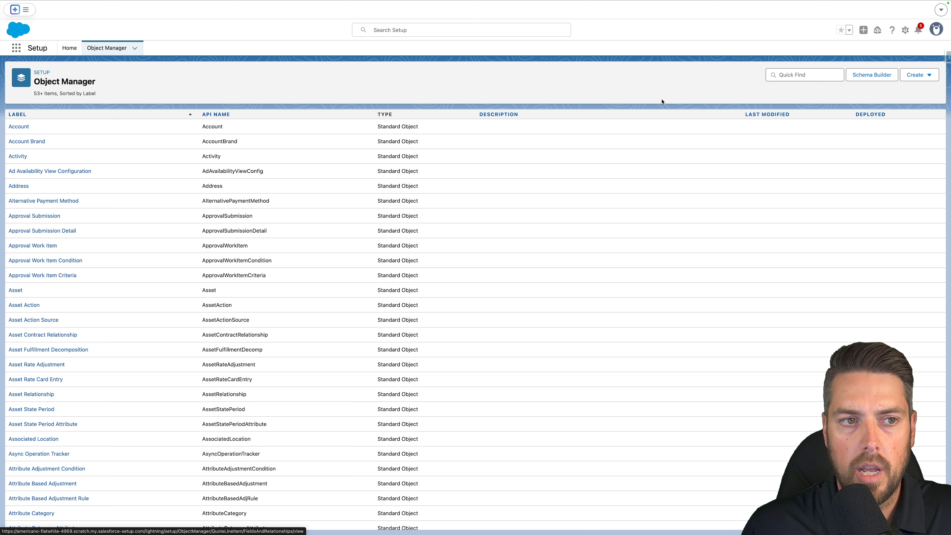
pyautogui.click(801, 75)
pyautogui.write('order pro')
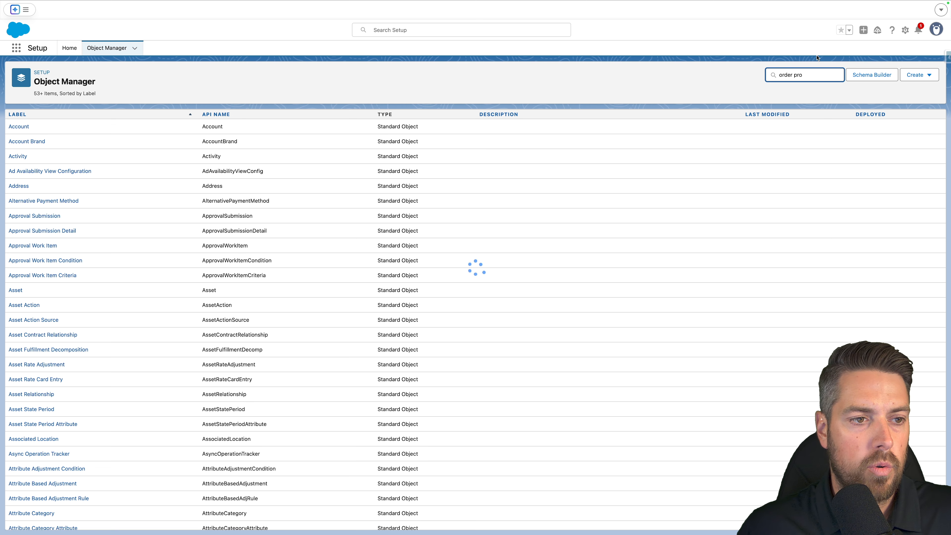
pyautogui.click(36, 141)
pyautogui.click(44, 132)
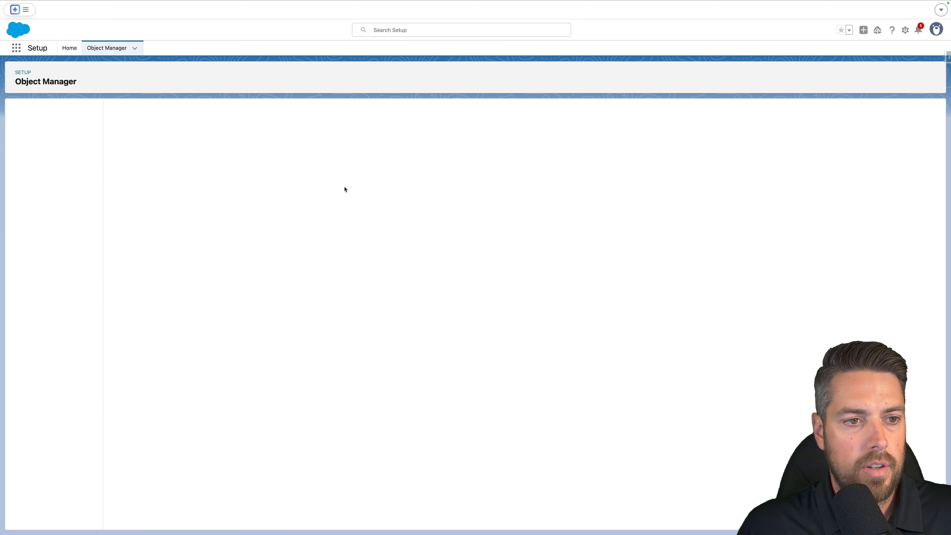
# Start a new Text Area (Long) field on Order Product with a length of 5000.
pyautogui.click(128, 444)
pyautogui.click(912, 151)
pyautogui.doubleClick(302, 195)
pyautogui.write('5000')
# Paste the field name ConstraintEngineNodeStatus and the label Constraint Engine Node Status, fixing the label's spacing.
pyautogui.click(288, 233)
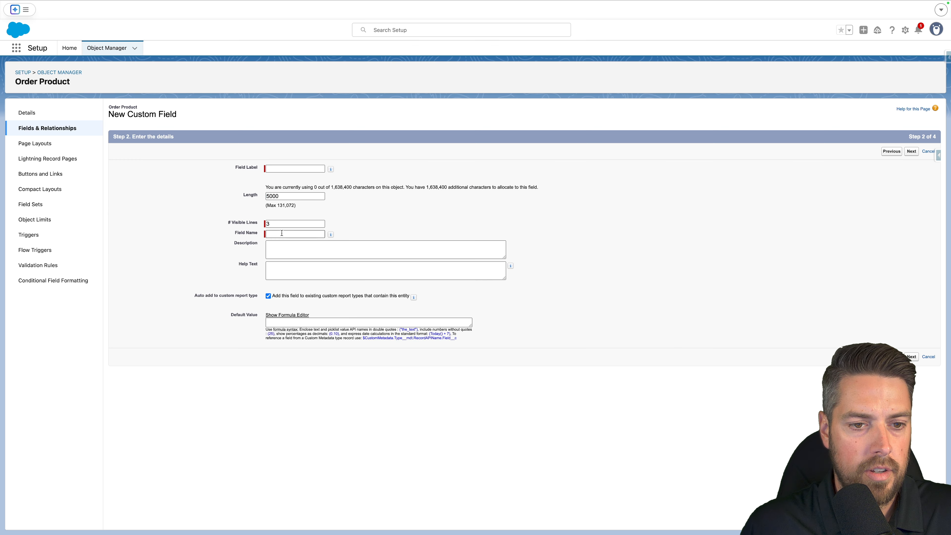
pyautogui.write('ConstraintEngineNodeStatus')
pyautogui.click(300, 168)
pyautogui.write('ConstraintEngineNodeStatus')
pyautogui.click(278, 169)
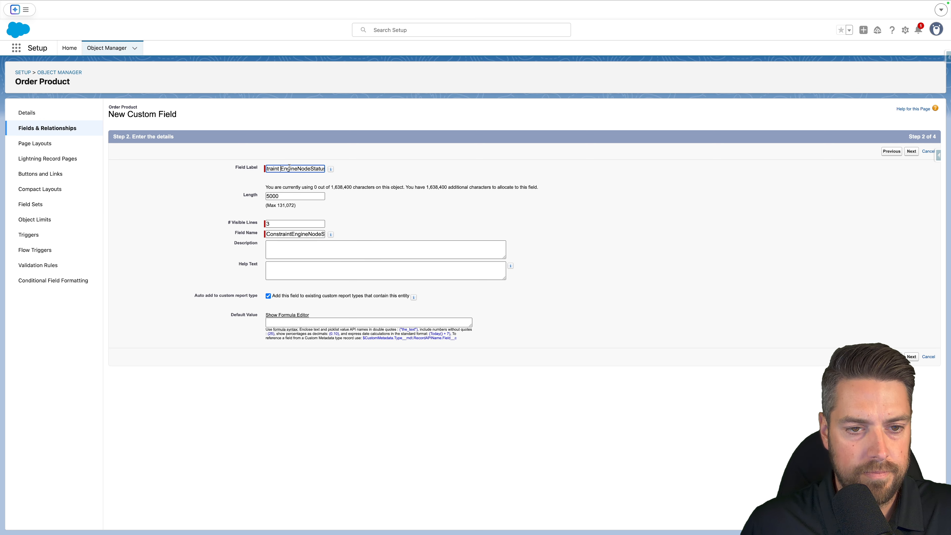
pyautogui.click(298, 168)
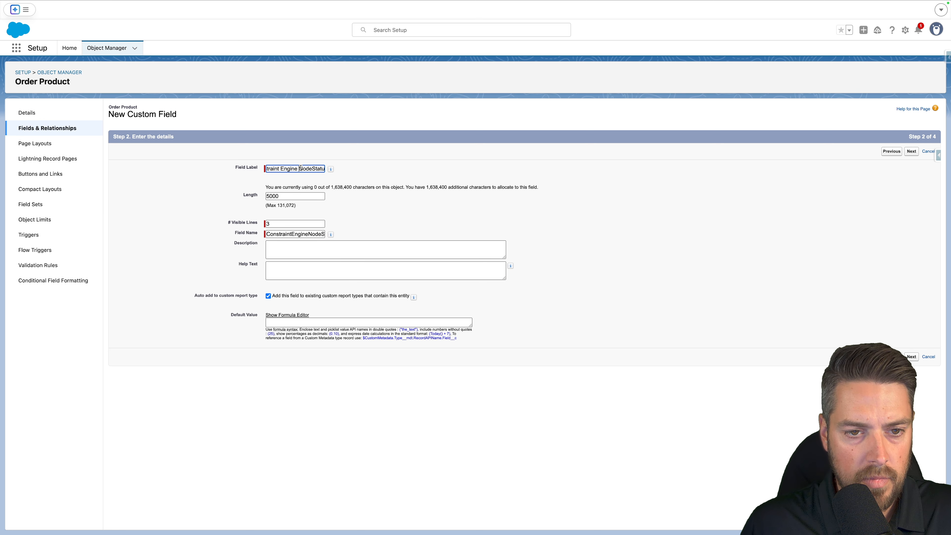
pyautogui.click(313, 169)
pyautogui.click(453, 199)
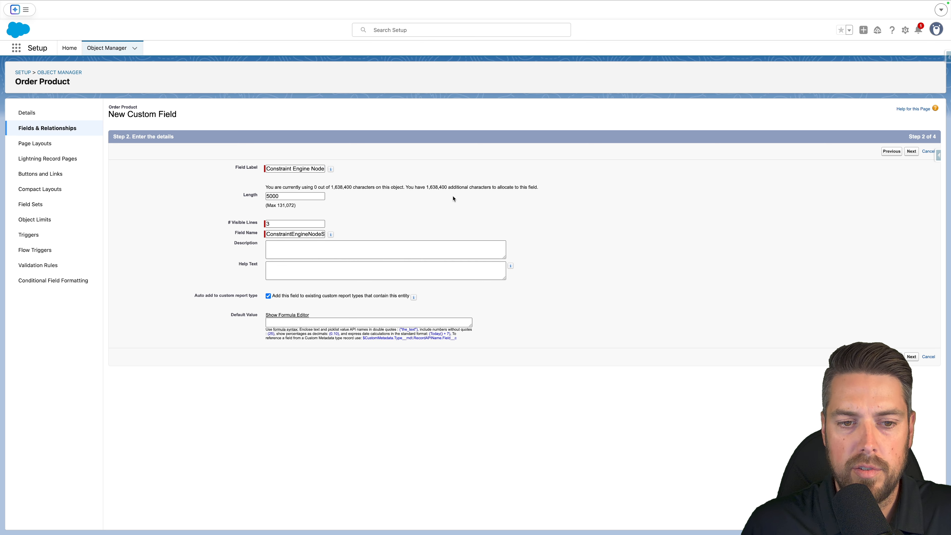
# Proceed through field-level security and page layouts and save the Order Product field.
pyautogui.click(910, 152)
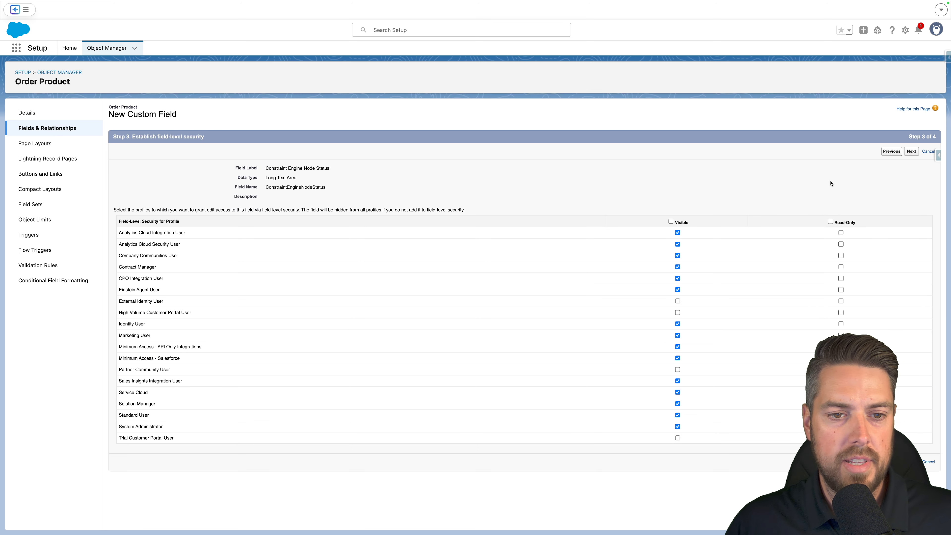
pyautogui.click(907, 152)
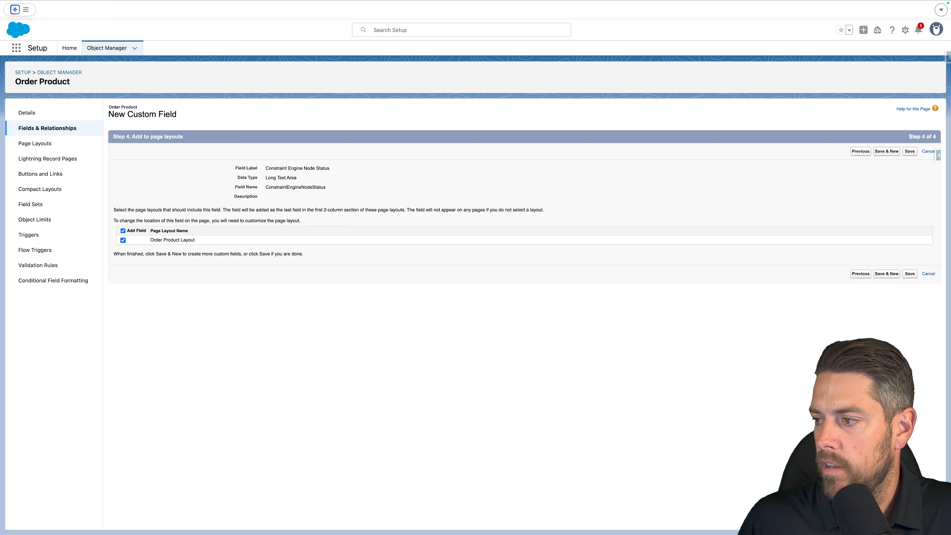
pyautogui.click(99, 50)
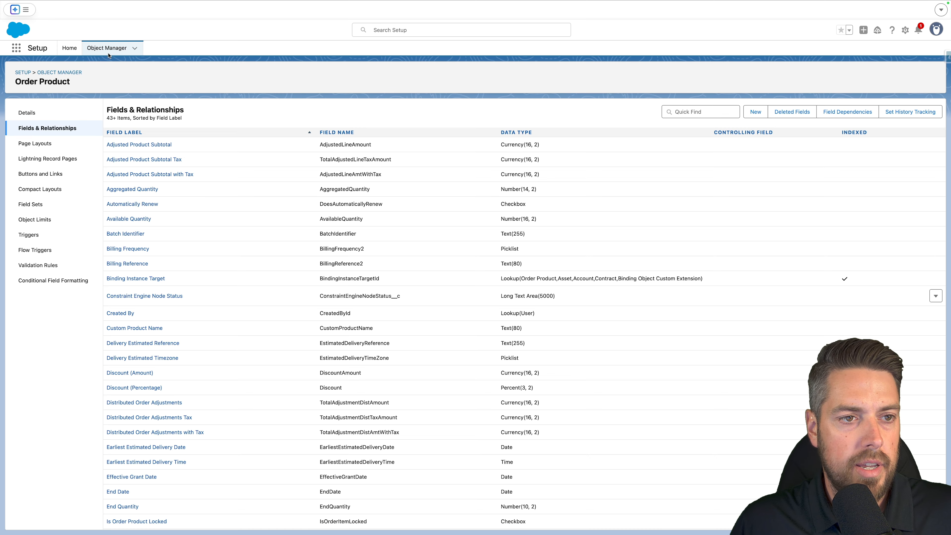
# Open Asset Action Source from Object Manager and start a new Text Area (Long) custom field on it.
pyautogui.click(110, 48)
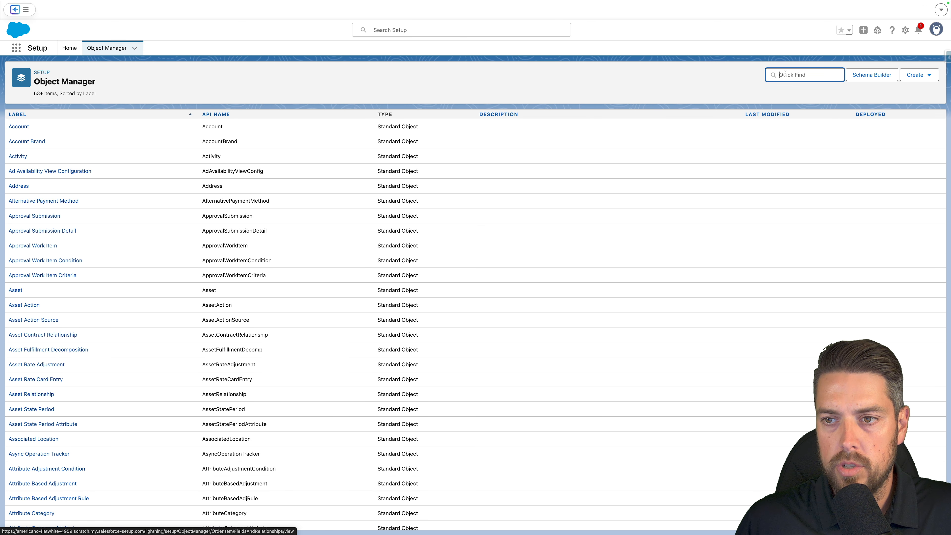
pyautogui.write('as')
pyautogui.click(49, 141)
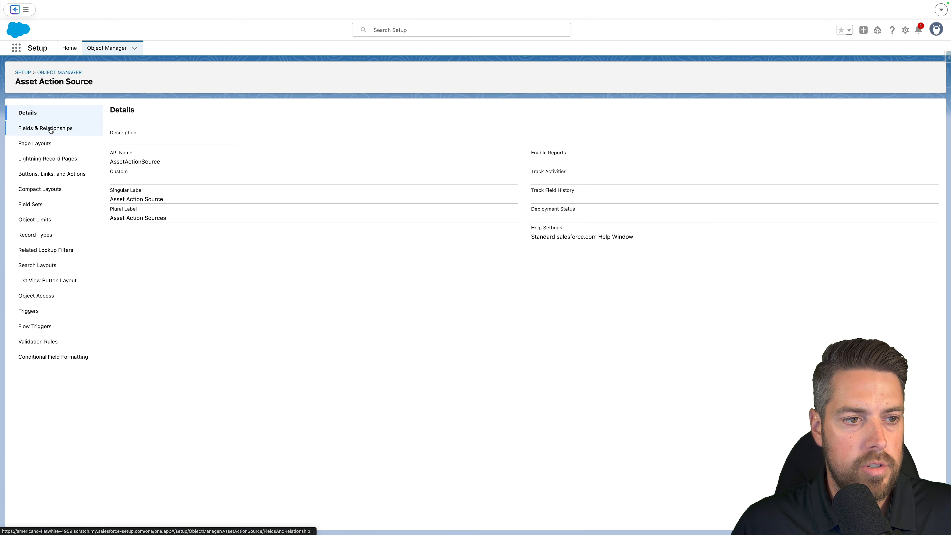
pyautogui.click(50, 131)
pyautogui.click(754, 113)
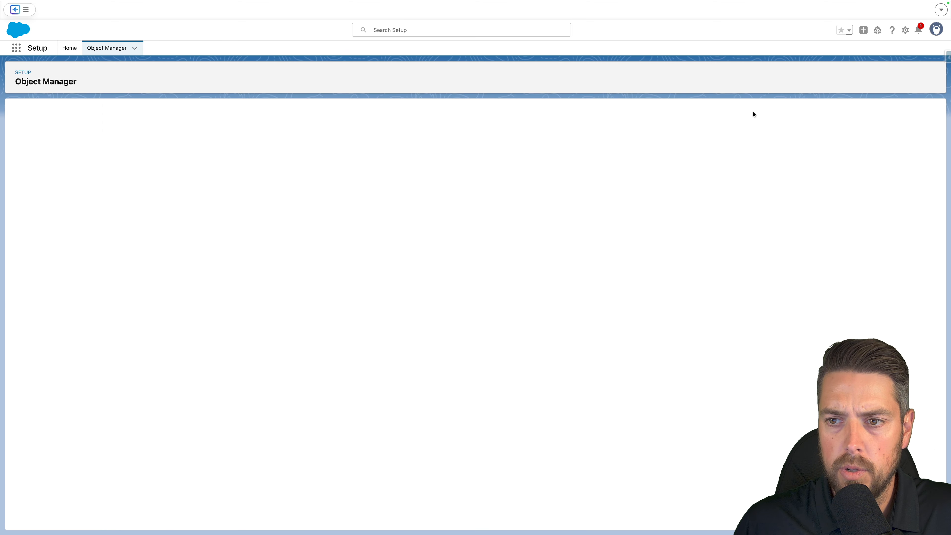
pyautogui.click(133, 446)
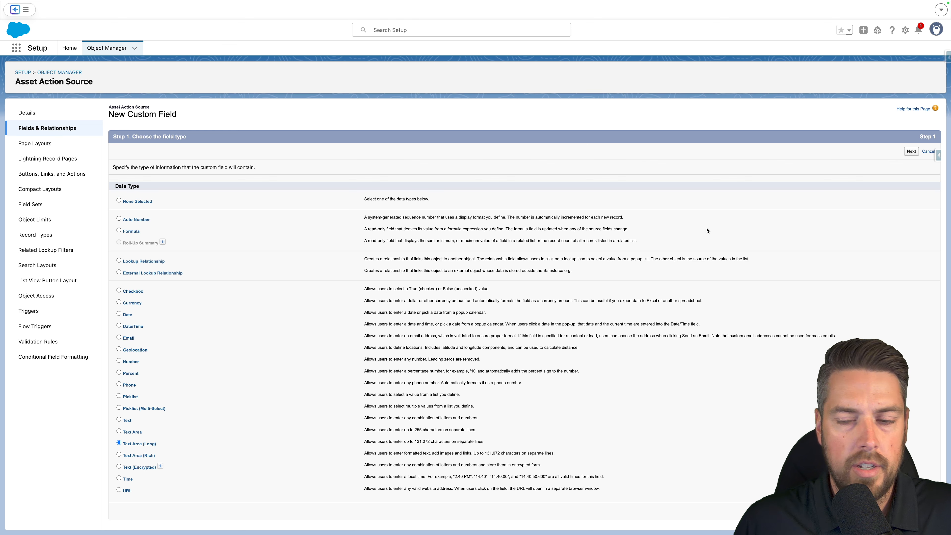
pyautogui.click(911, 151)
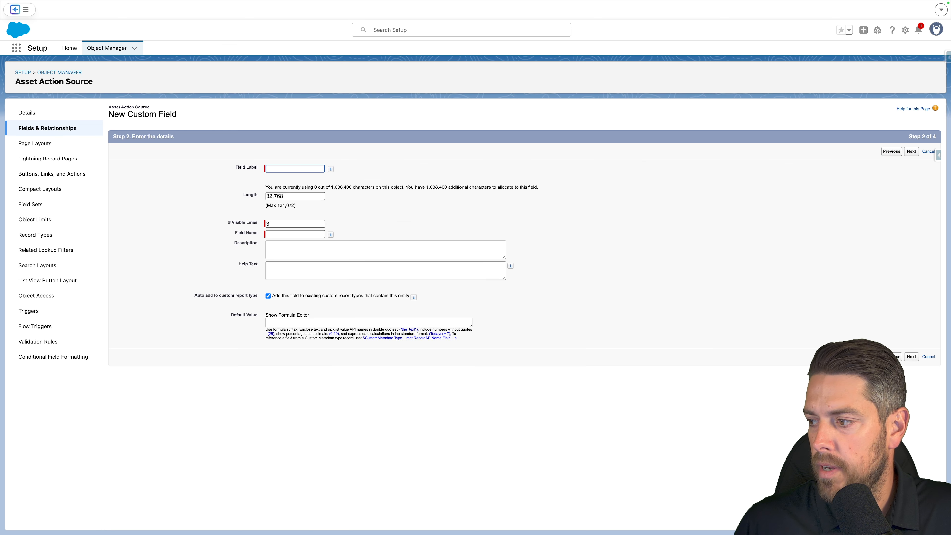
# Paste the label Constraint Engine Node Status, set length 5000, and save the field through the remaining wizard steps.
pyautogui.hotkey('ctrl', 'v')
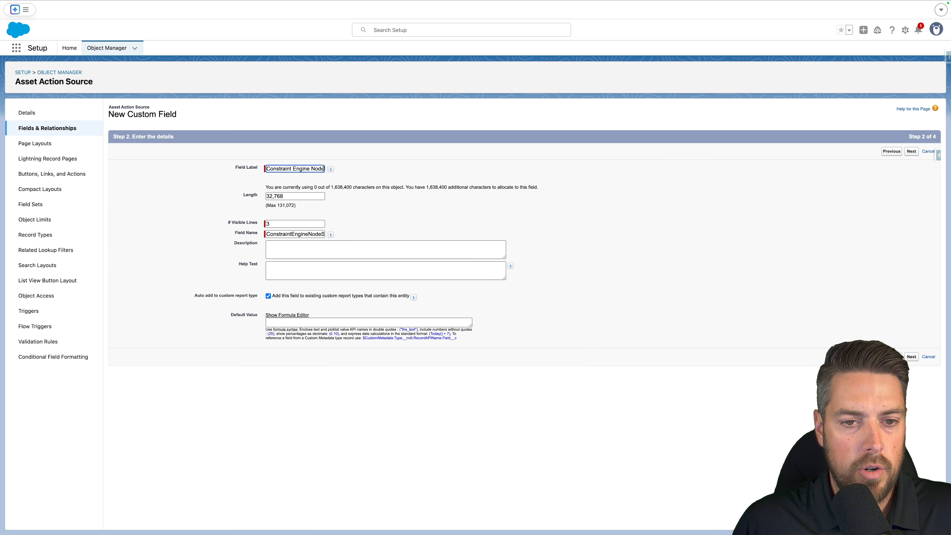
pyautogui.press('Tab')
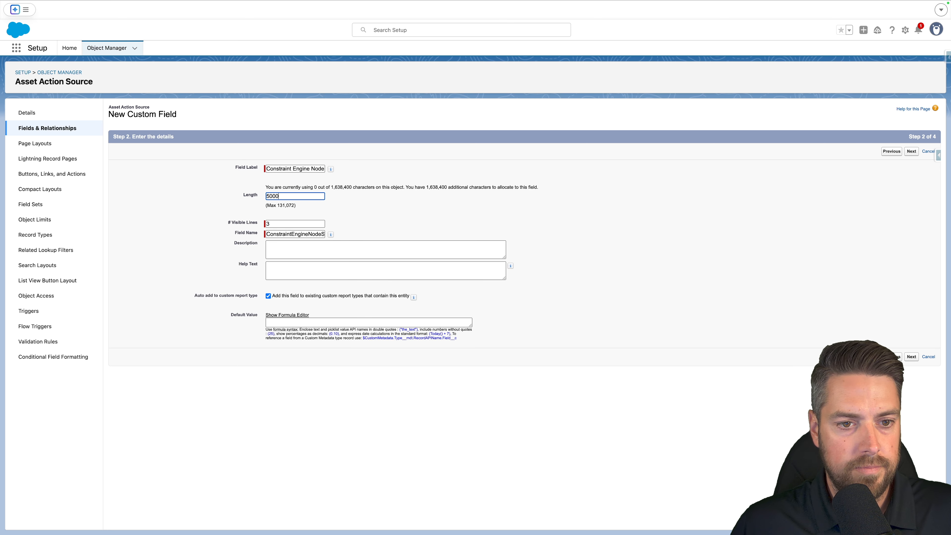
pyautogui.click(911, 152)
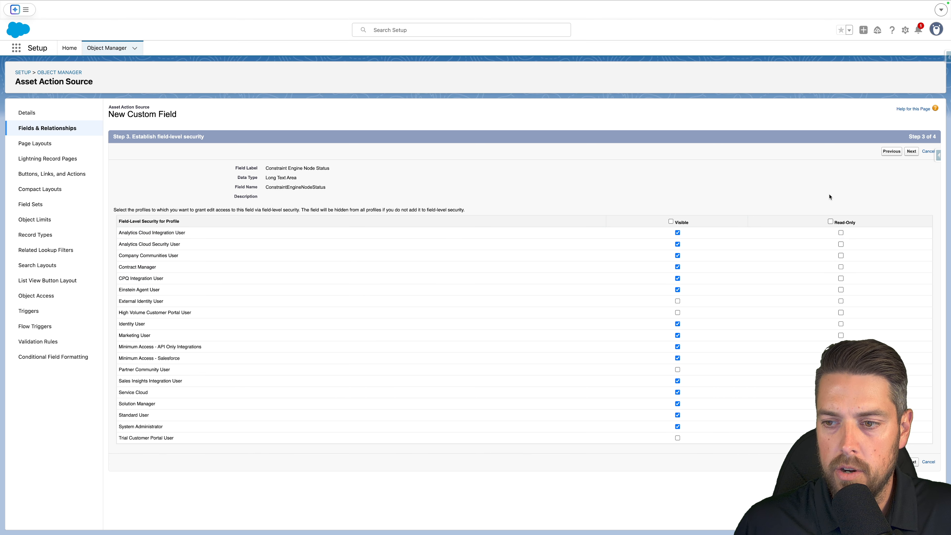
pyautogui.click(912, 152)
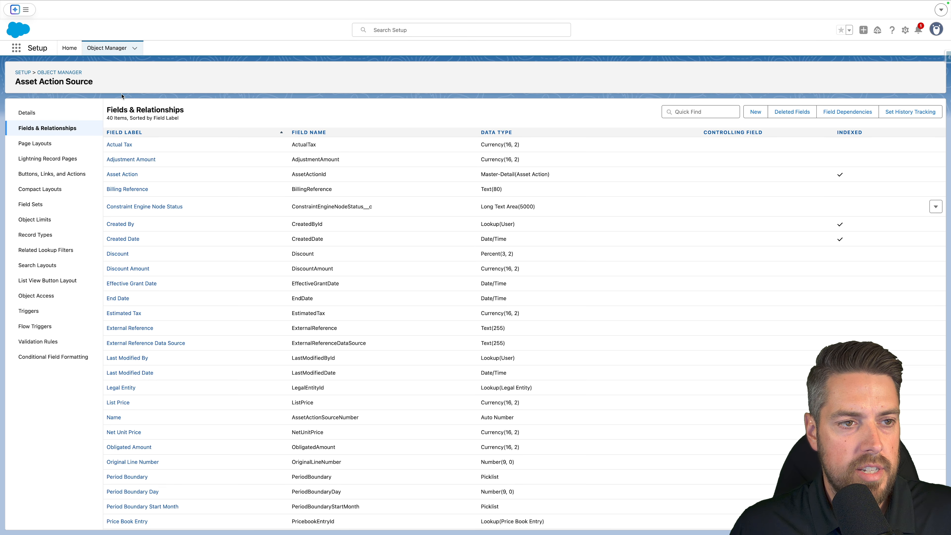
# Search Setup for context and open the Context Definitions page.
pyautogui.click(70, 48)
pyautogui.click(69, 64)
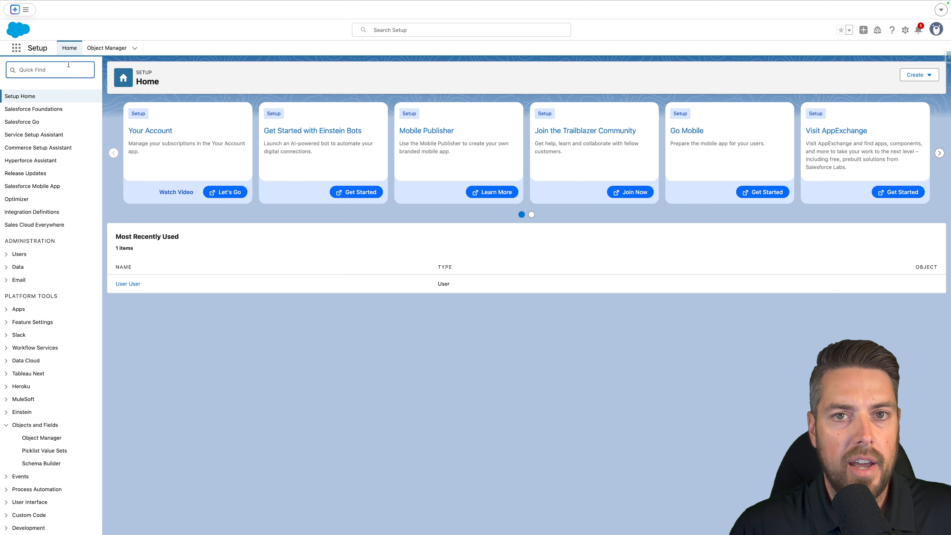
pyautogui.write('context')
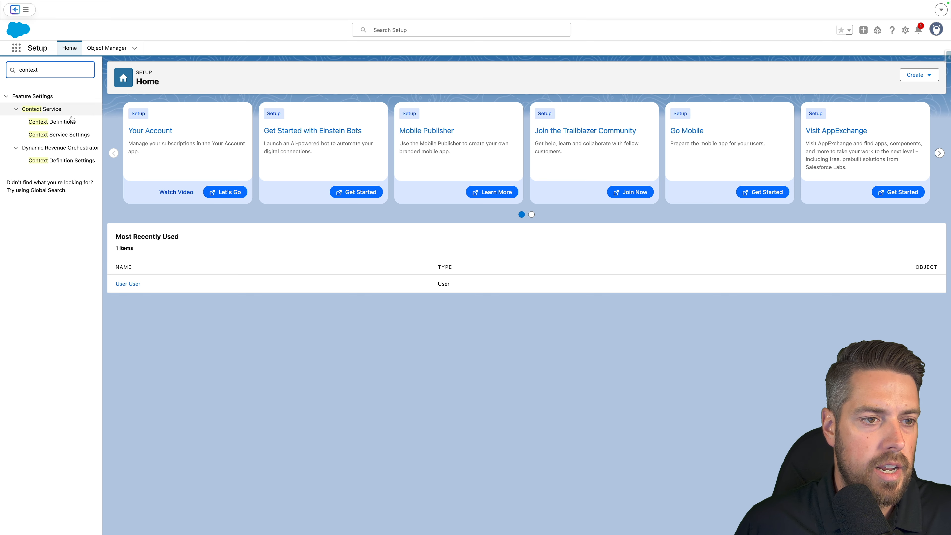
pyautogui.click(71, 121)
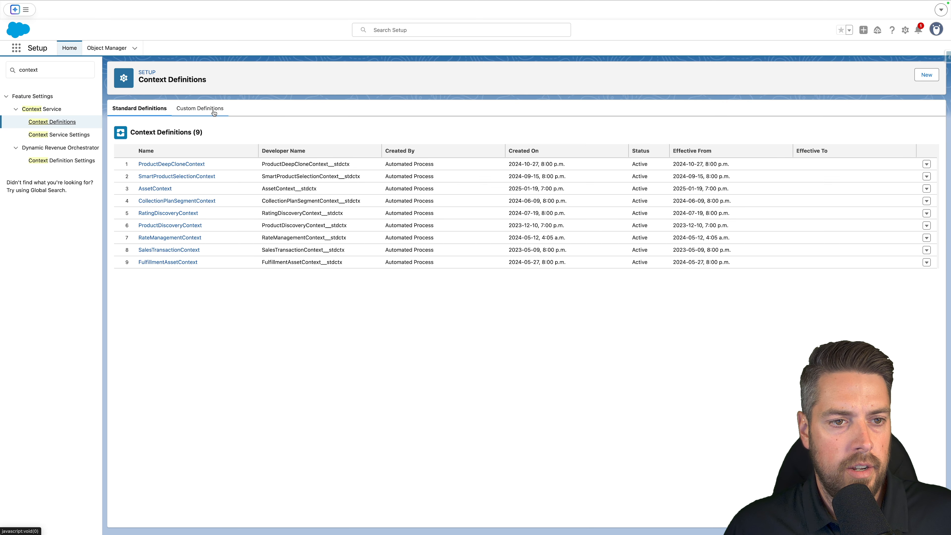
# Open the custom definition CustomSalesTransactionContext and start editing it.
pyautogui.click(188, 112)
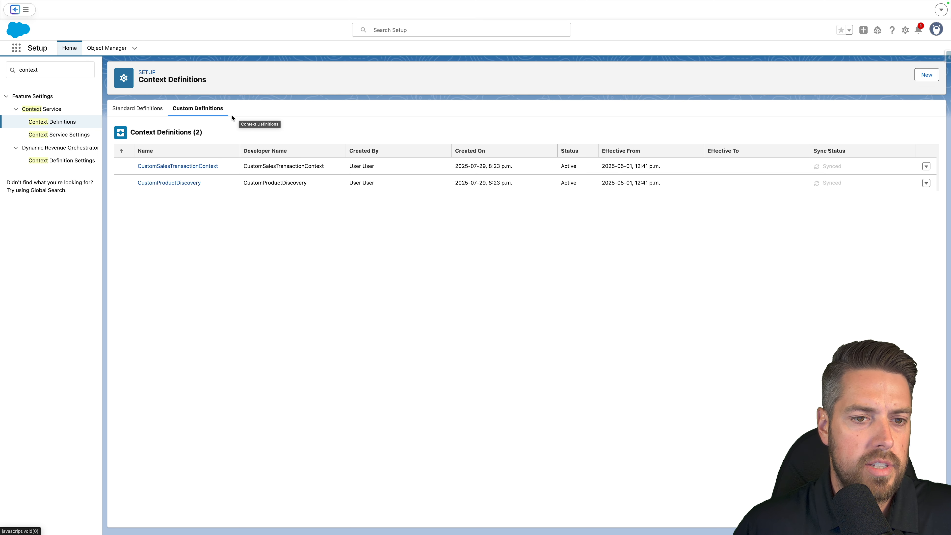
pyautogui.click(192, 166)
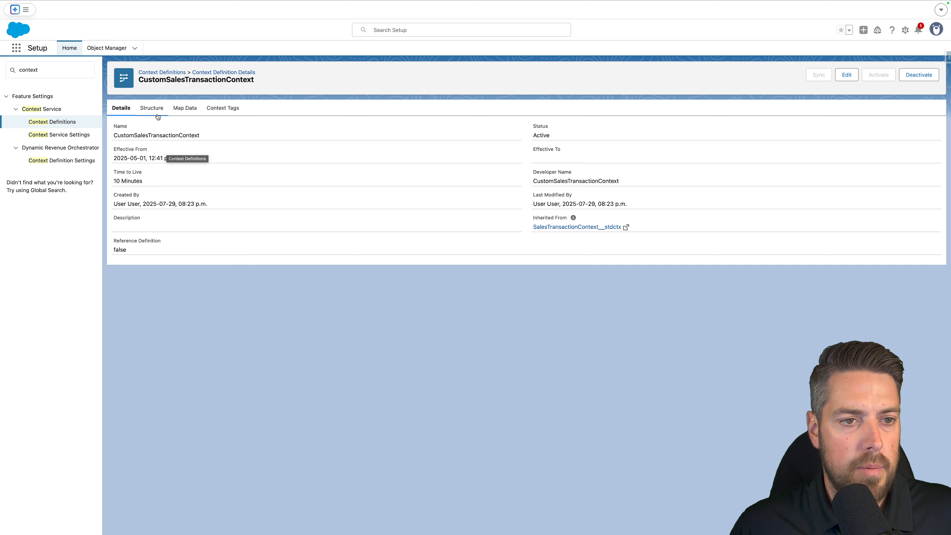
pyautogui.click(848, 80)
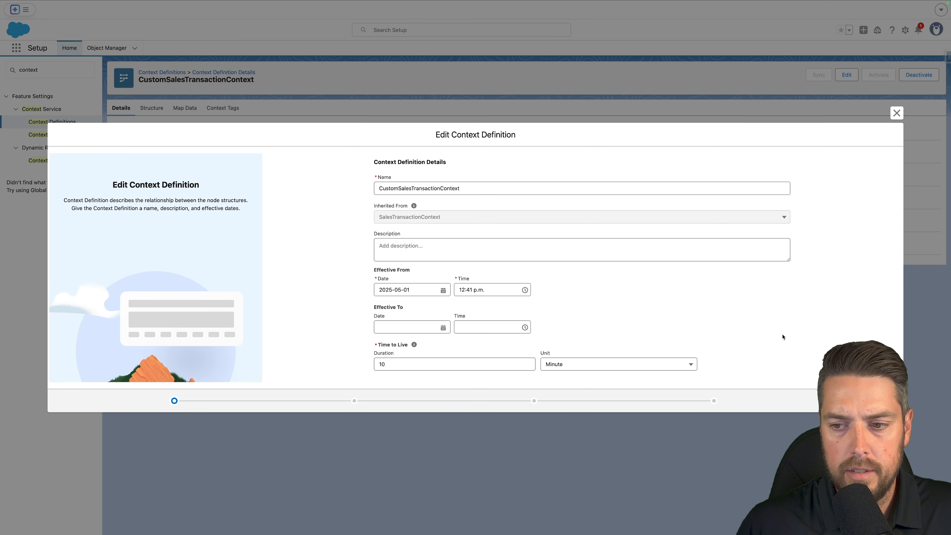
# Advance the context definition wizard to the attributes page and select the SalesTransactionItemDetail node.
pyautogui.click(884, 401)
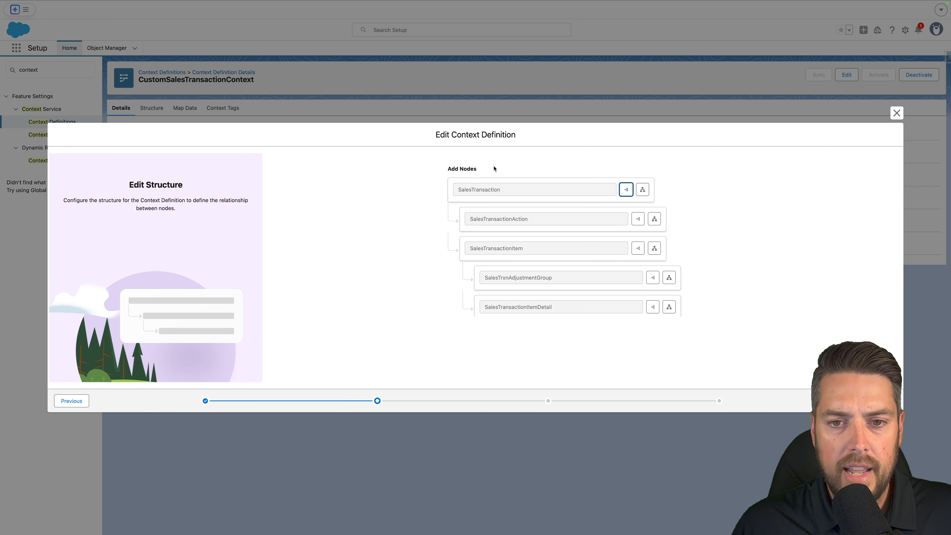
pyautogui.click(885, 401)
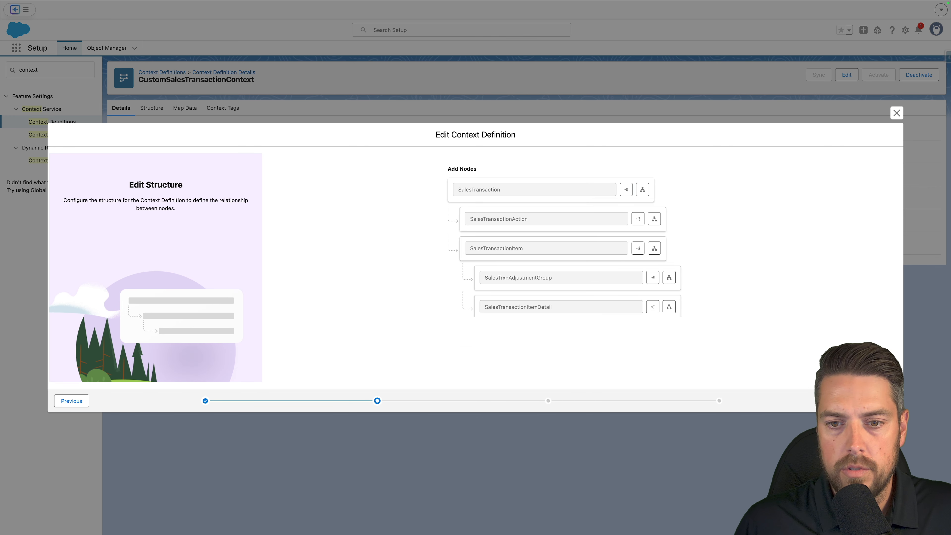
pyautogui.click(330, 225)
pyautogui.scroll(-1, 364, 230)
pyautogui.click(363, 230)
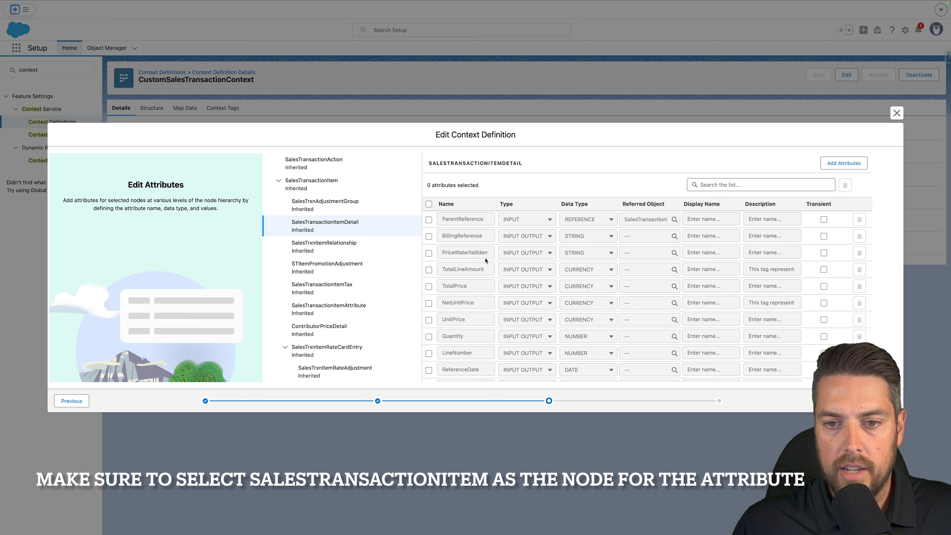
# Add an attribute named ConstraintEngineNodeStatus with type INPUT OUTPUT and data type STRING.
pyautogui.press('Tab')
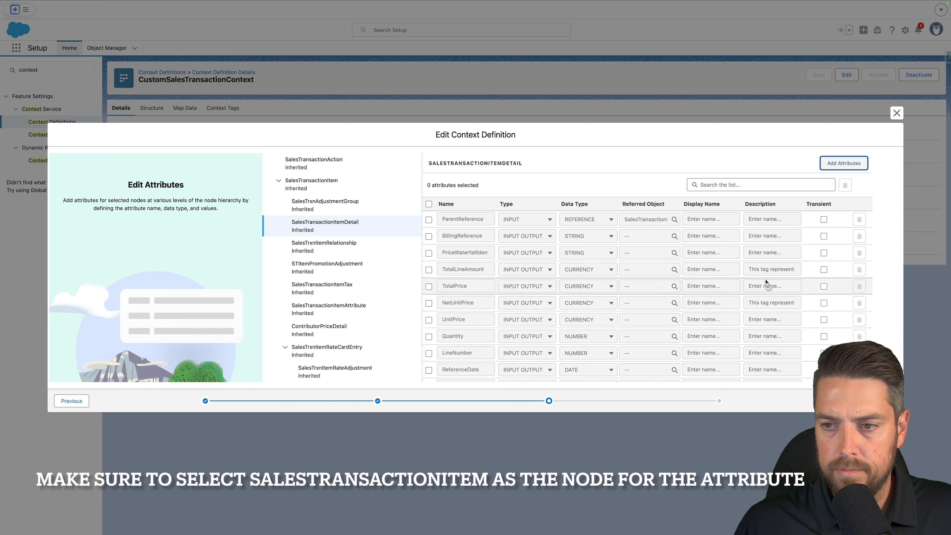
pyautogui.scroll(-3, 766, 283)
pyautogui.scroll(3, 716, 297)
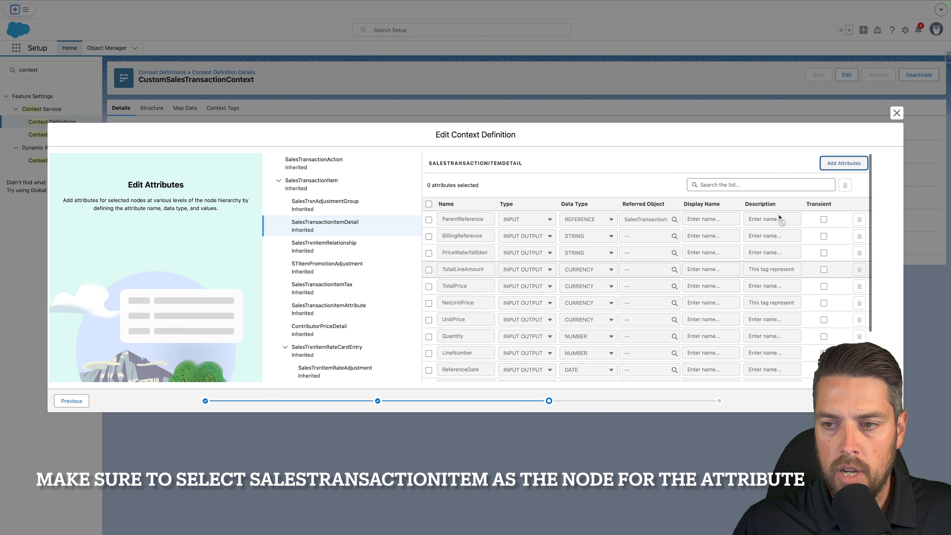
pyautogui.press('Return')
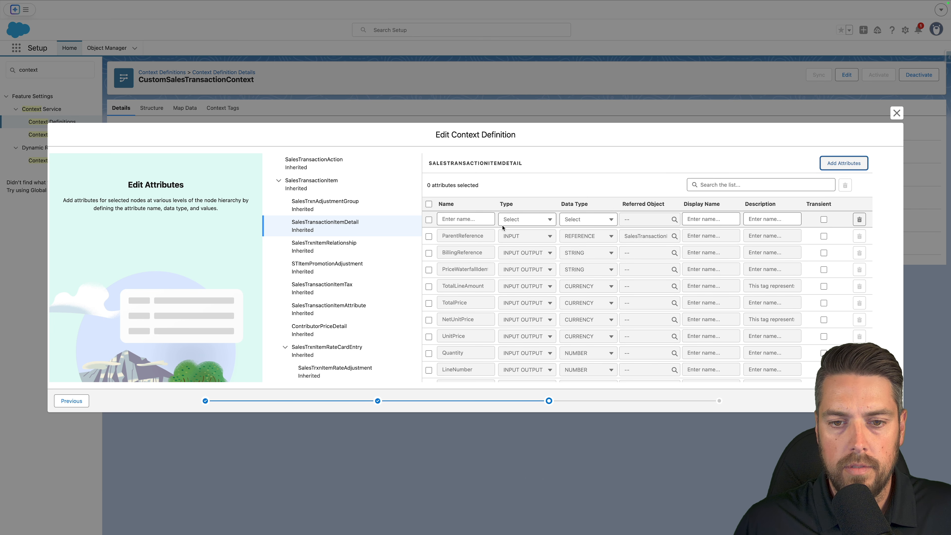
pyautogui.click(458, 219)
pyautogui.write('EngineNodeStatus')
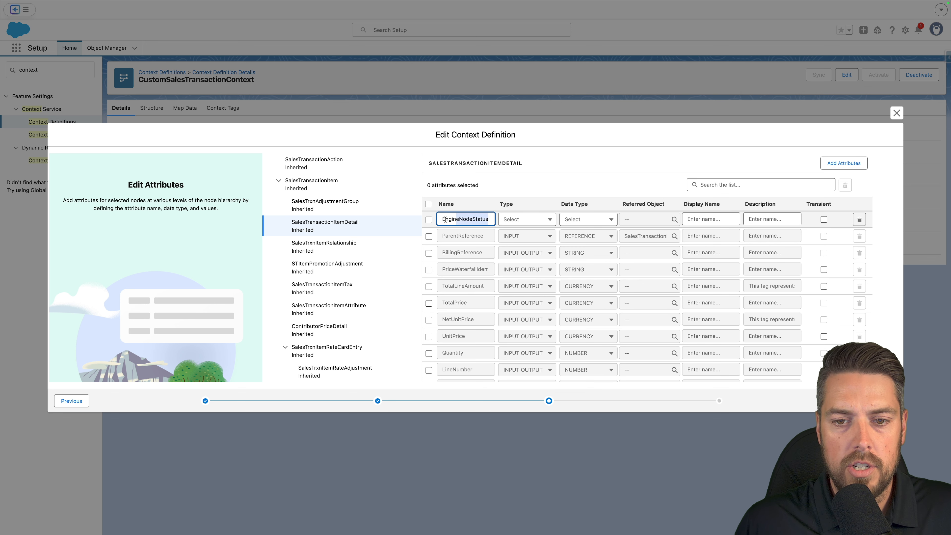
pyautogui.click(530, 222)
pyautogui.click(536, 263)
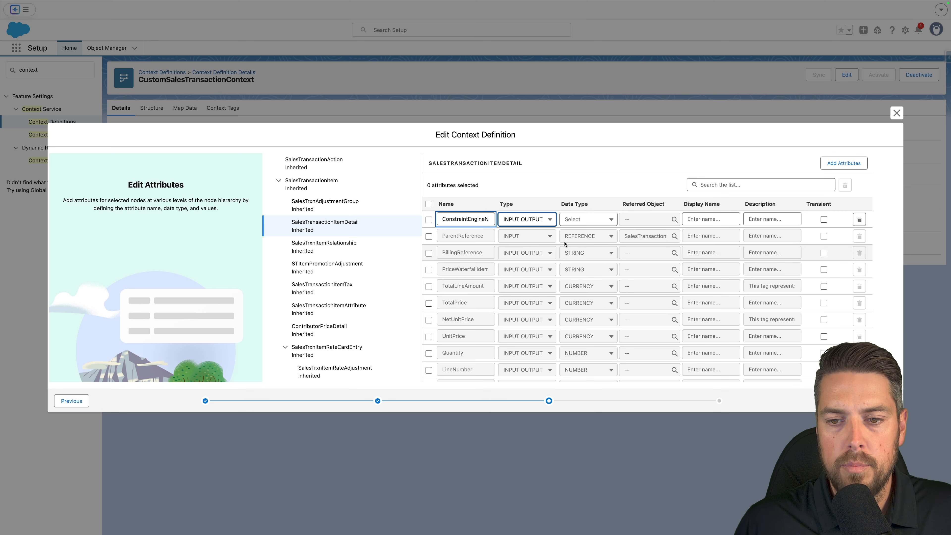
pyautogui.click(586, 224)
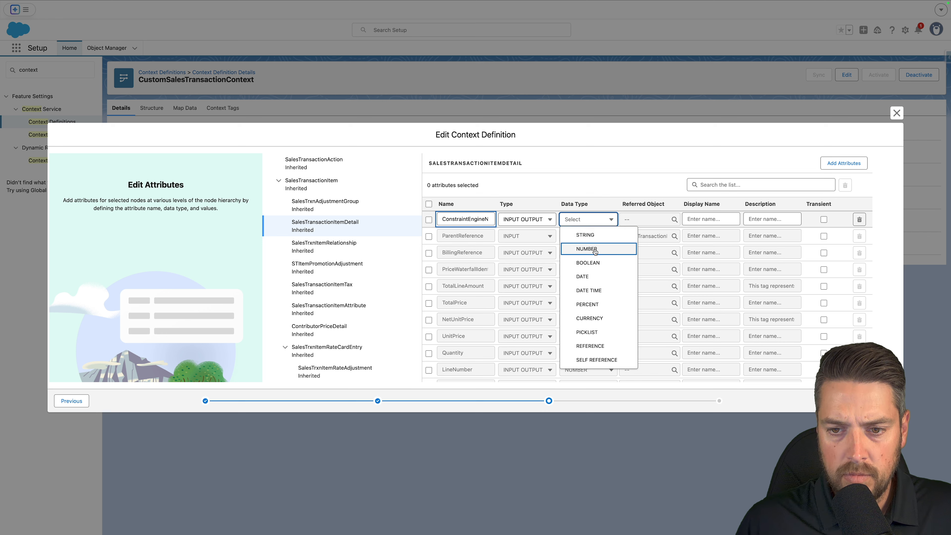
pyautogui.click(595, 238)
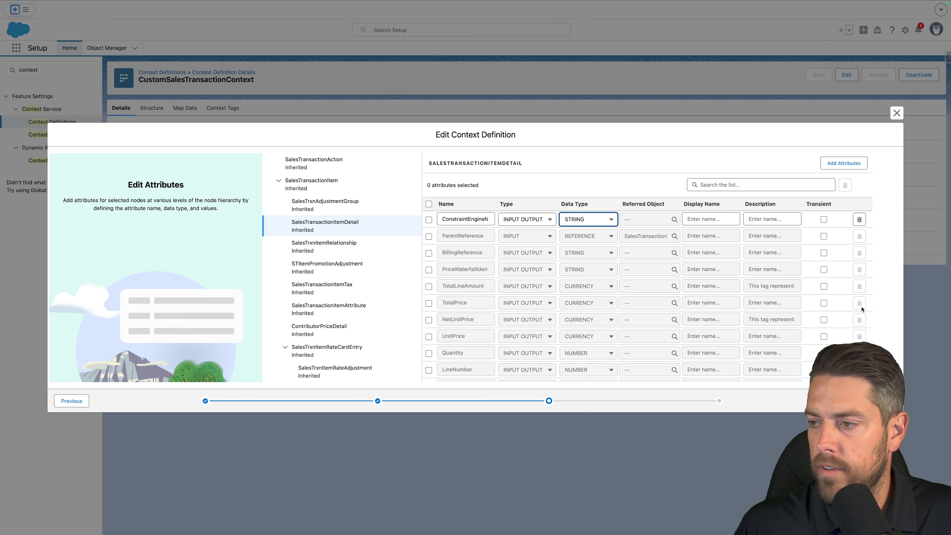
# Select the AssetActionSource node and add an attribute named AssetConstraintEngineNodeStatus.
pyautogui.scroll(-5, 315, 257)
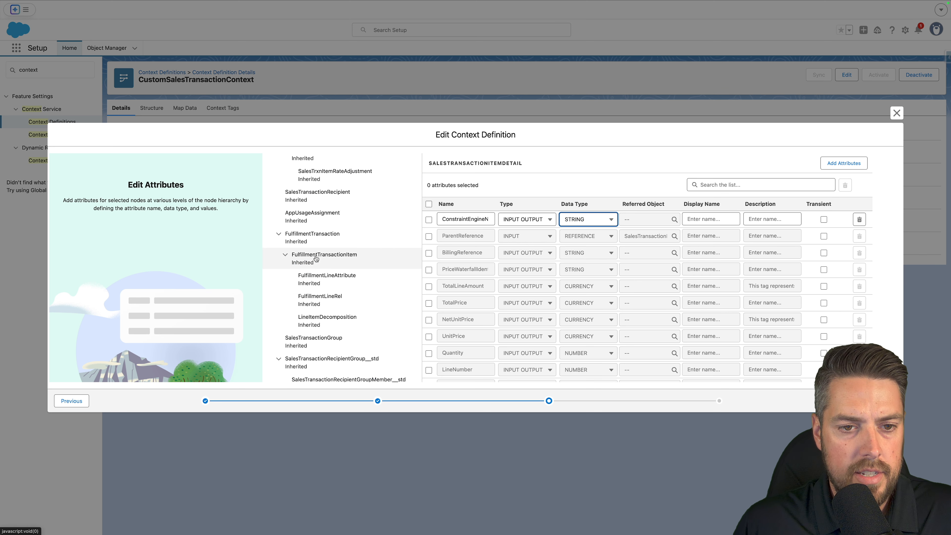
pyautogui.scroll(-4, 316, 258)
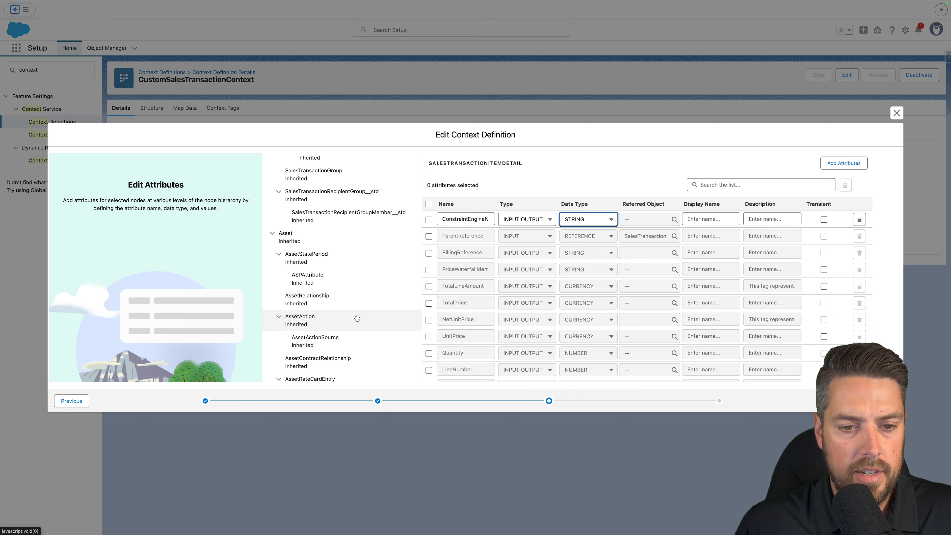
pyautogui.click(356, 340)
pyautogui.click(843, 163)
pyautogui.click(455, 215)
pyautogui.hotkey('ctrl', 'v')
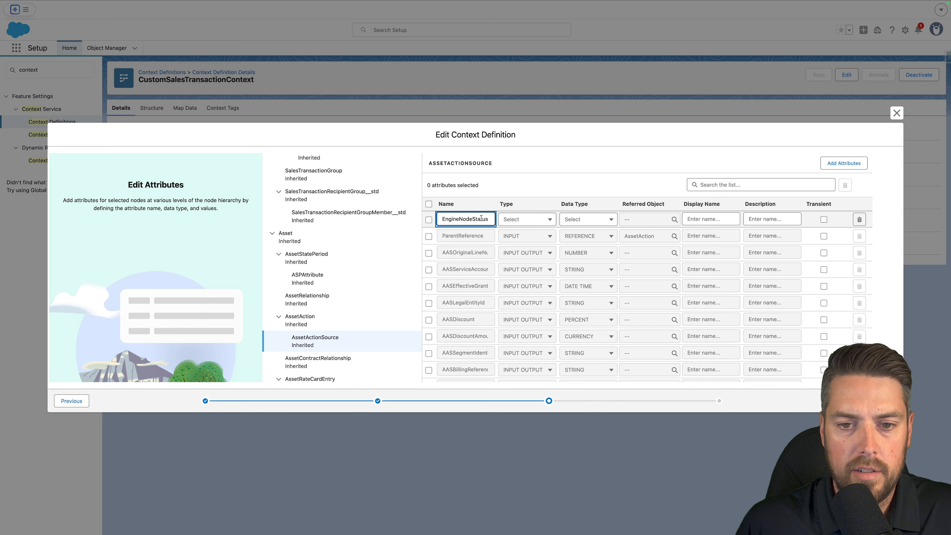
pyautogui.click(468, 220)
pyautogui.moveTo(463, 221); pyautogui.dragTo(492, 220)
# Set the new AssetActionSource attribute's type to INPUT OUTPUT and data type to STRING.
pyautogui.click(526, 220)
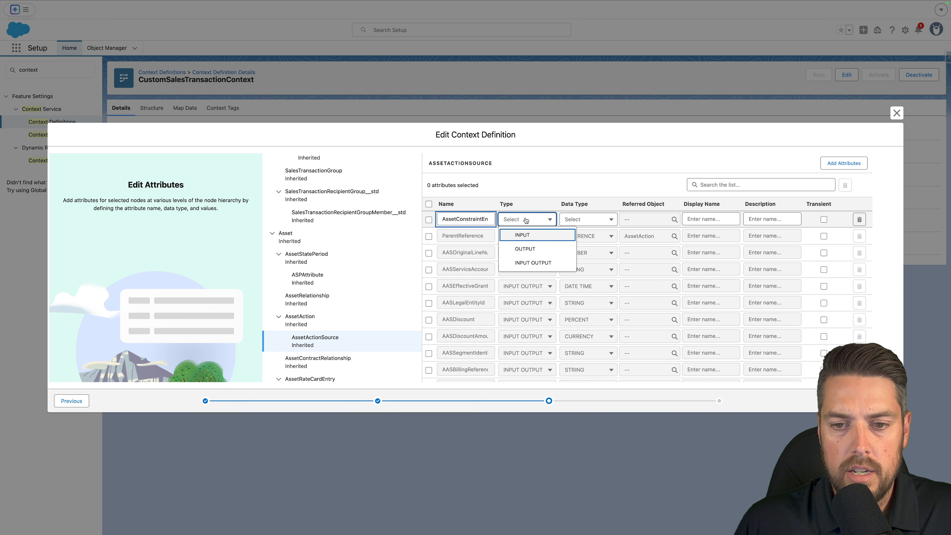
pyautogui.click(526, 262)
pyautogui.click(580, 221)
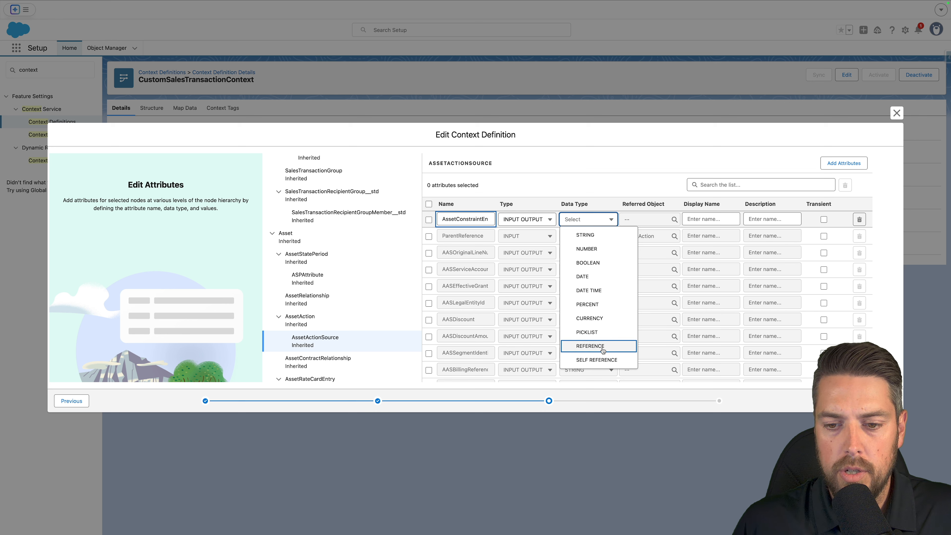
pyautogui.click(599, 235)
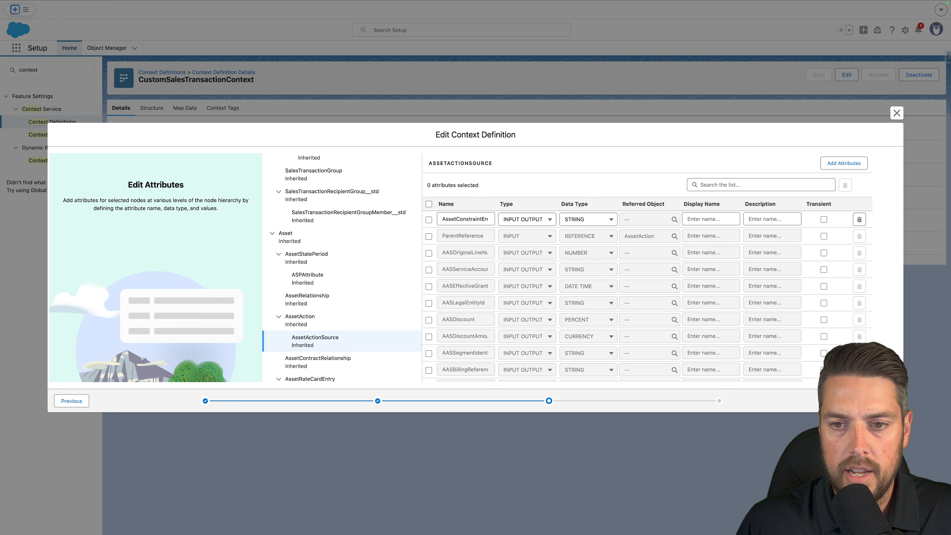
# On the attribute tags page, tag SalesTransactionItem's ConstraintEngineNodeStatus__c attribute with its own name.
pyautogui.click(798, 400)
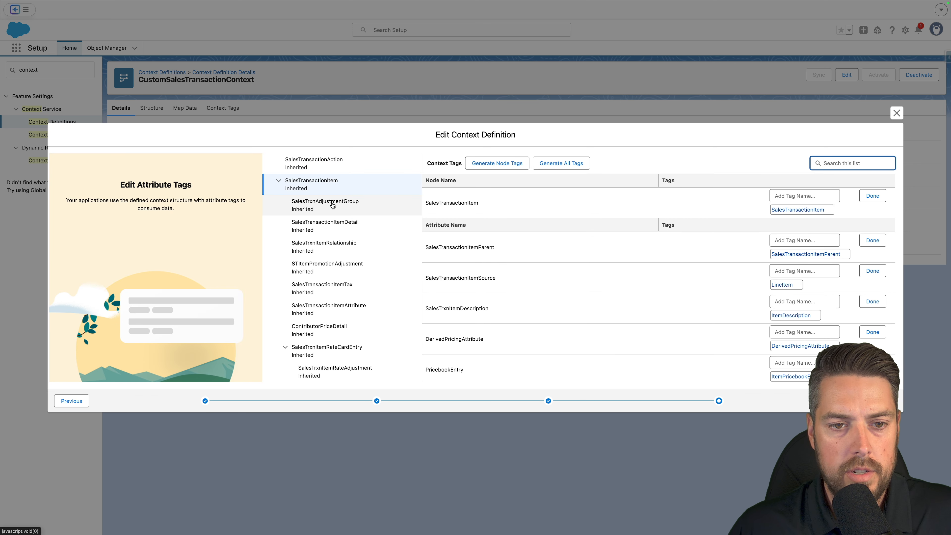
pyautogui.scroll(-15, 534, 269)
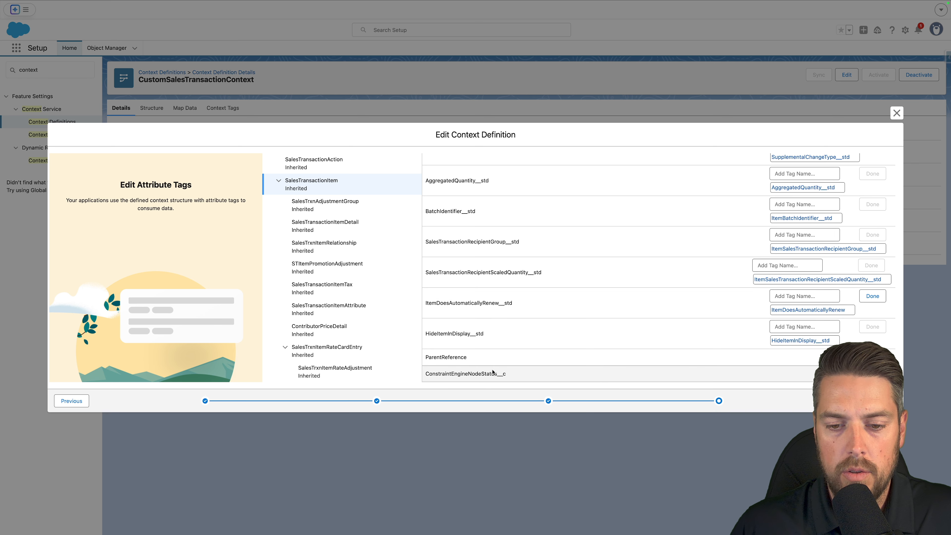
pyautogui.moveTo(497, 374); pyautogui.dragTo(424, 374)
pyautogui.press('super+c')
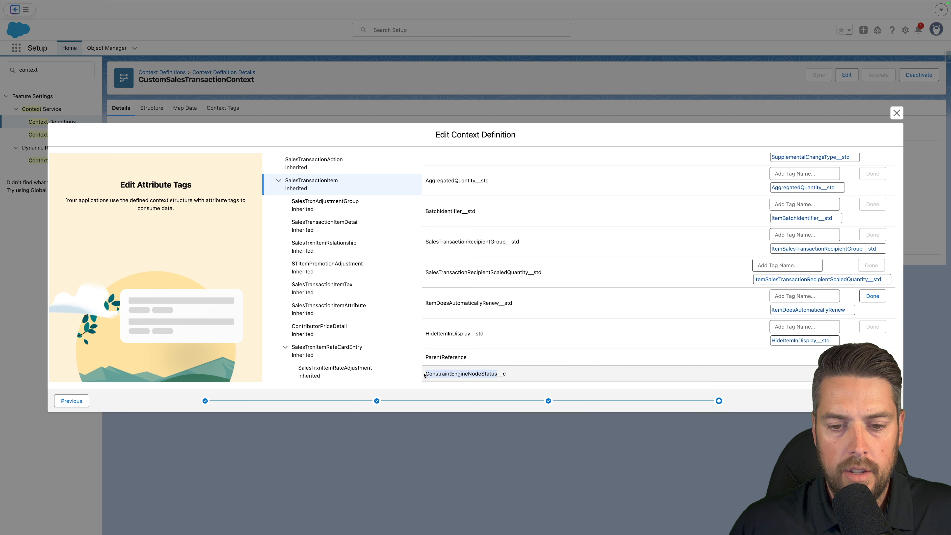
pyautogui.click(879, 374)
pyautogui.click(800, 374)
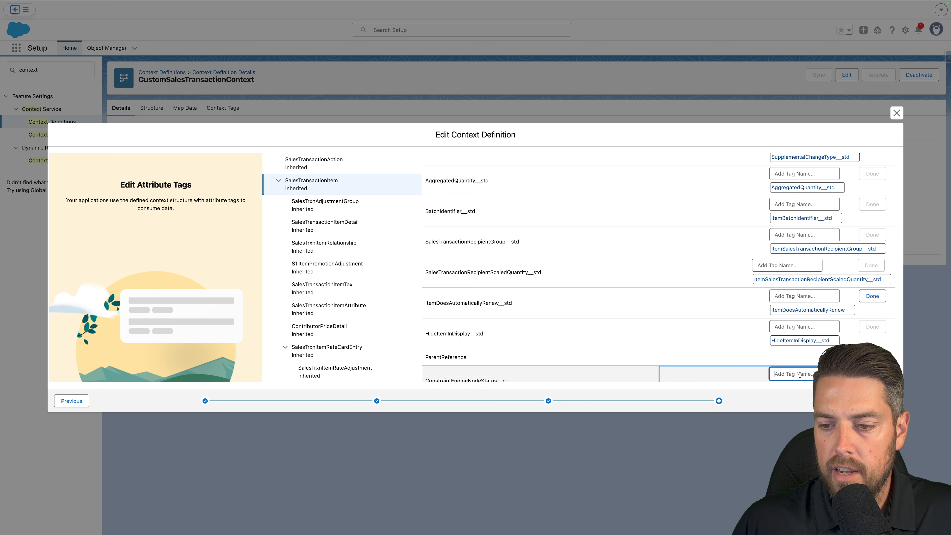
pyautogui.press('super+v')
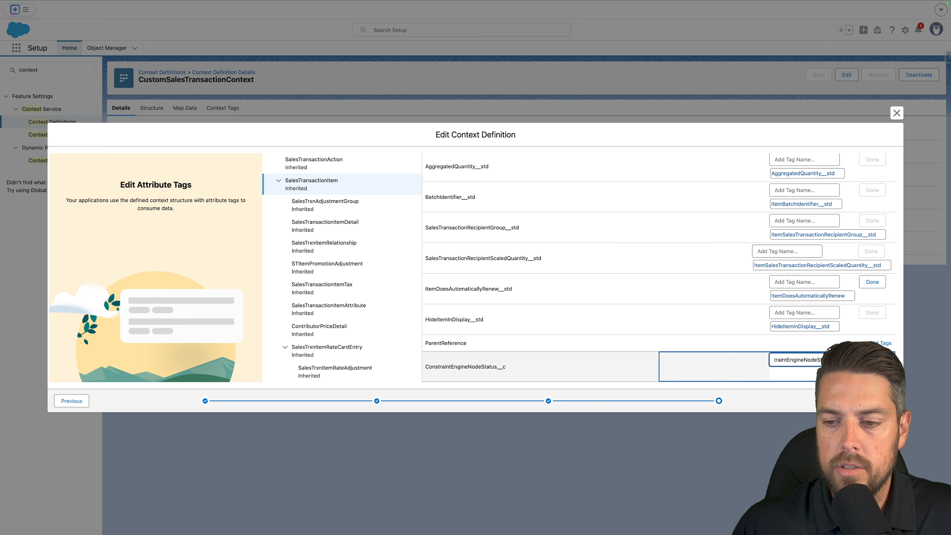
pyautogui.click(872, 360)
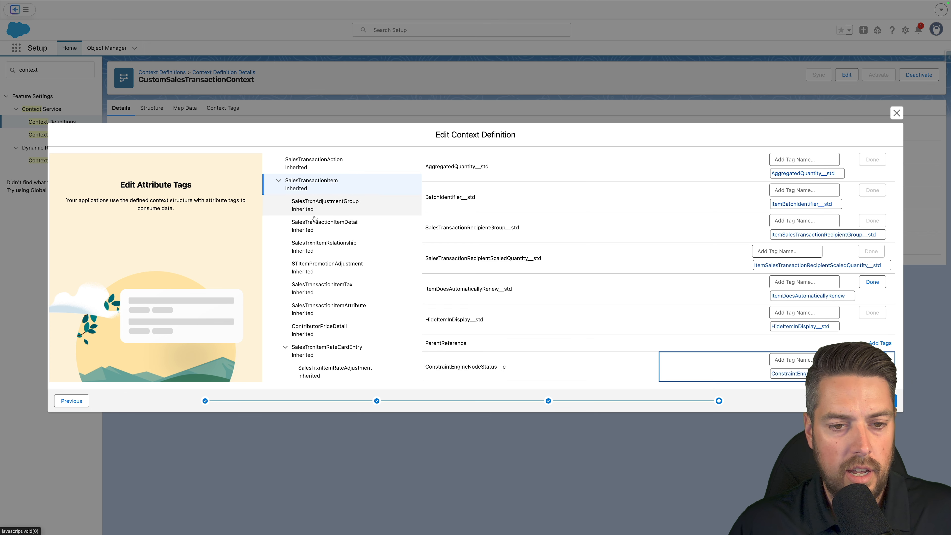
# Tag AssetActionSource's AssetConstraintEngineNodeStatus__c attribute with its own name and save the context definition.
pyautogui.scroll(-10, 320, 251)
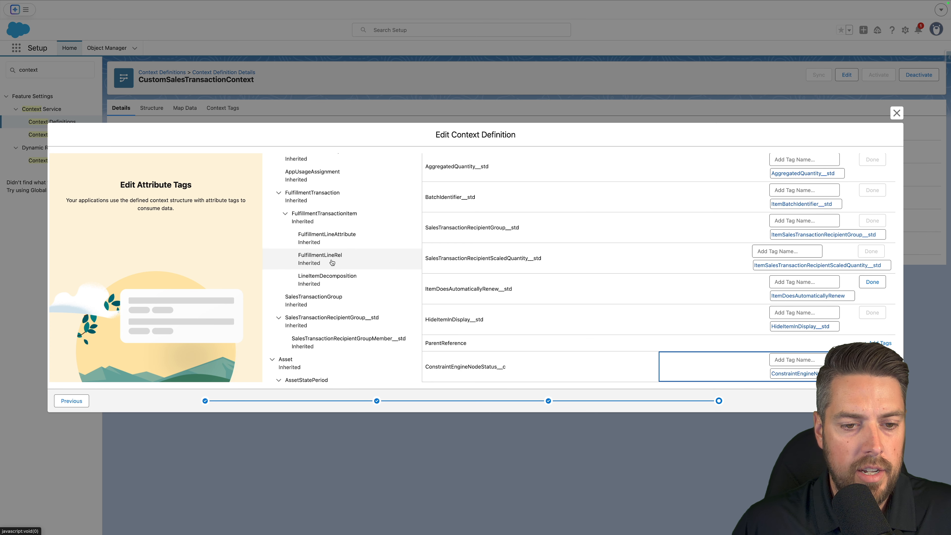
pyautogui.scroll(-5, 326, 285)
pyautogui.click(316, 230)
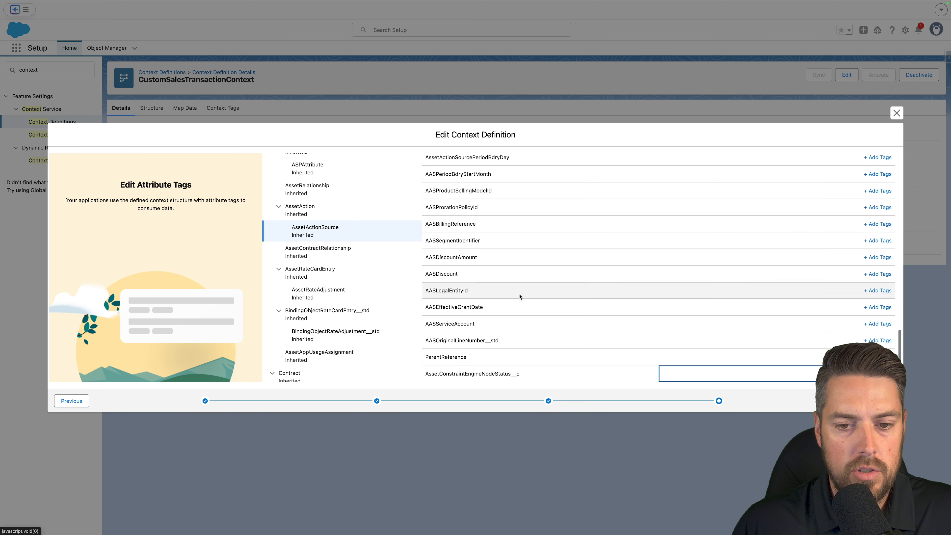
pyautogui.scroll(-15, 524, 349)
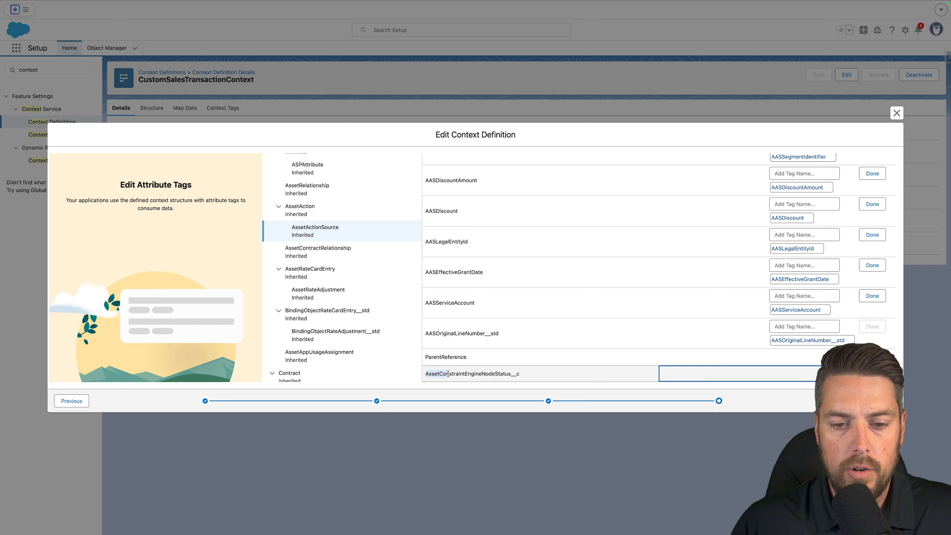
pyautogui.moveTo(511, 373); pyautogui.dragTo(424, 371)
pyautogui.press('super+c')
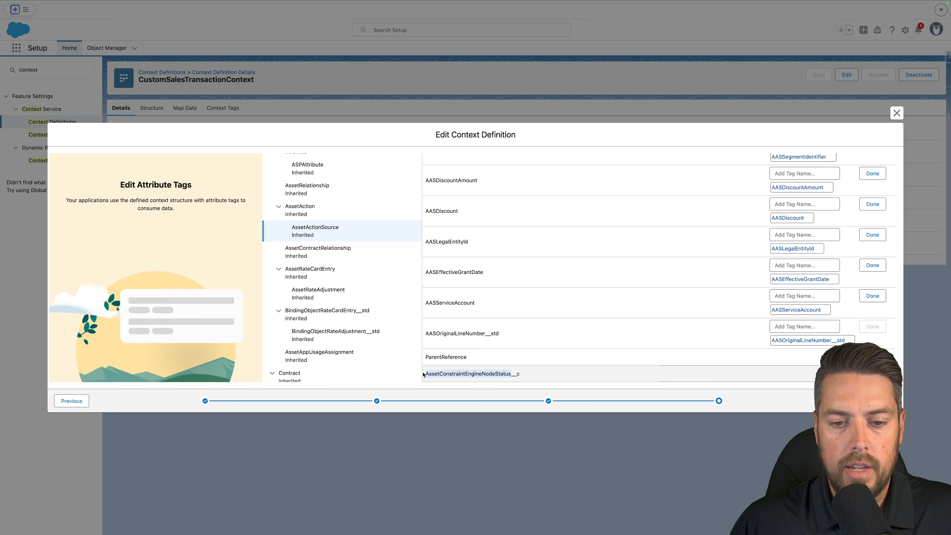
pyautogui.click(792, 374)
pyautogui.press('super+v')
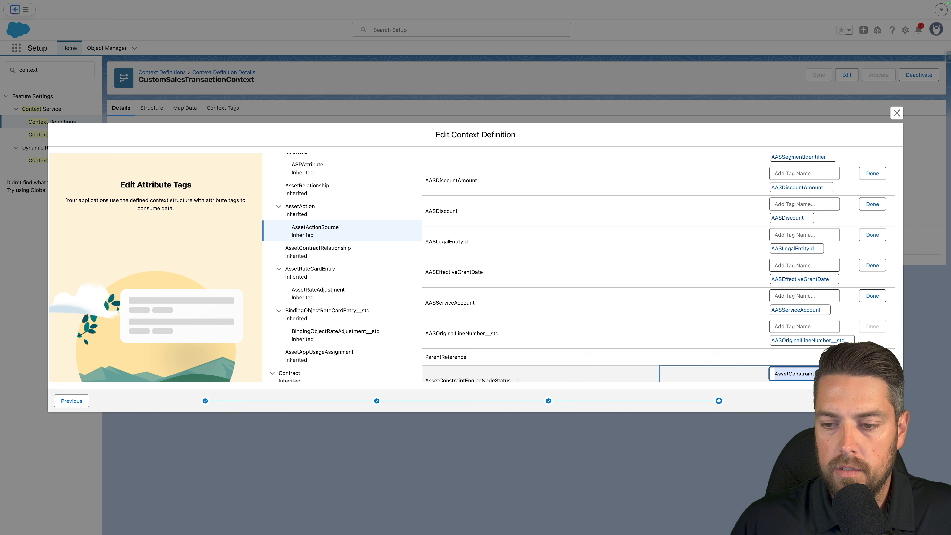
pyautogui.press('Return')
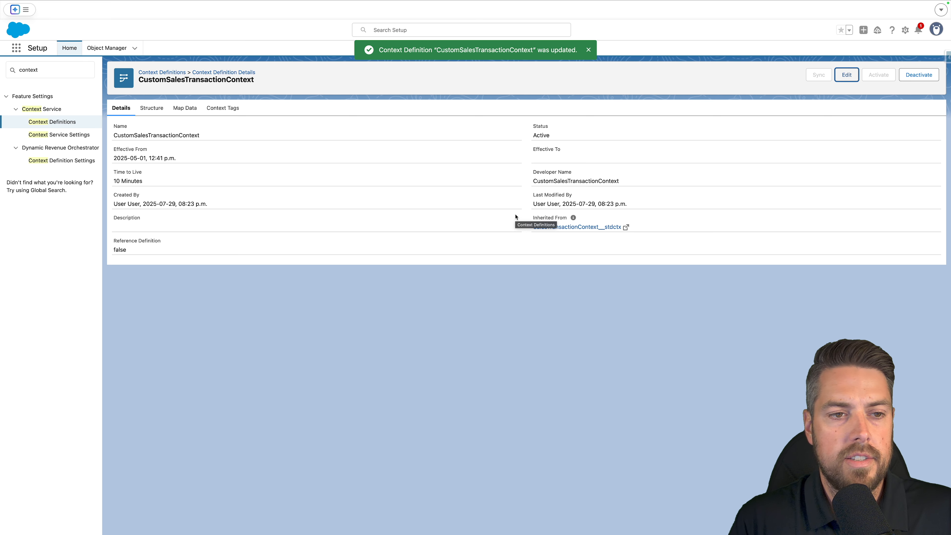
# Open the SObject mapping editor for QuoteEntitiesMapping from the definition's map data.
pyautogui.click(184, 108)
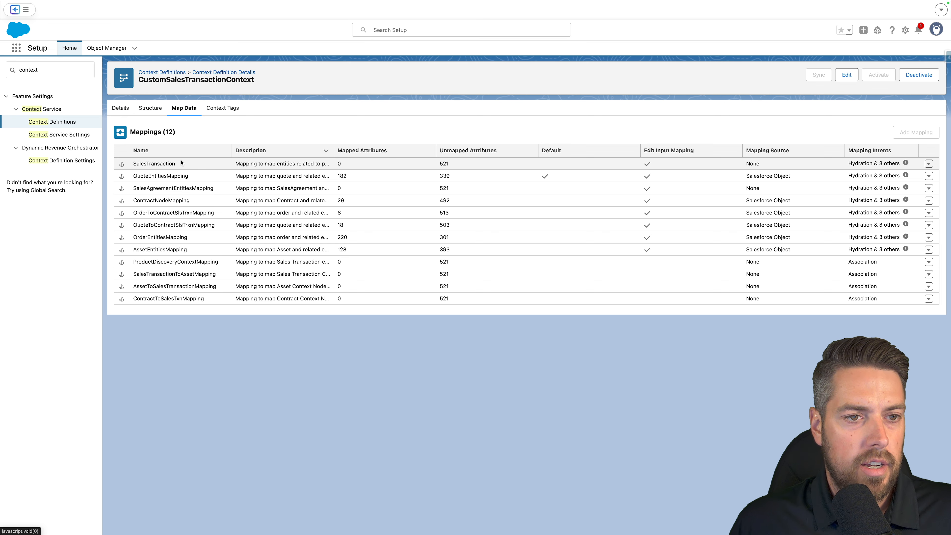
pyautogui.click(194, 181)
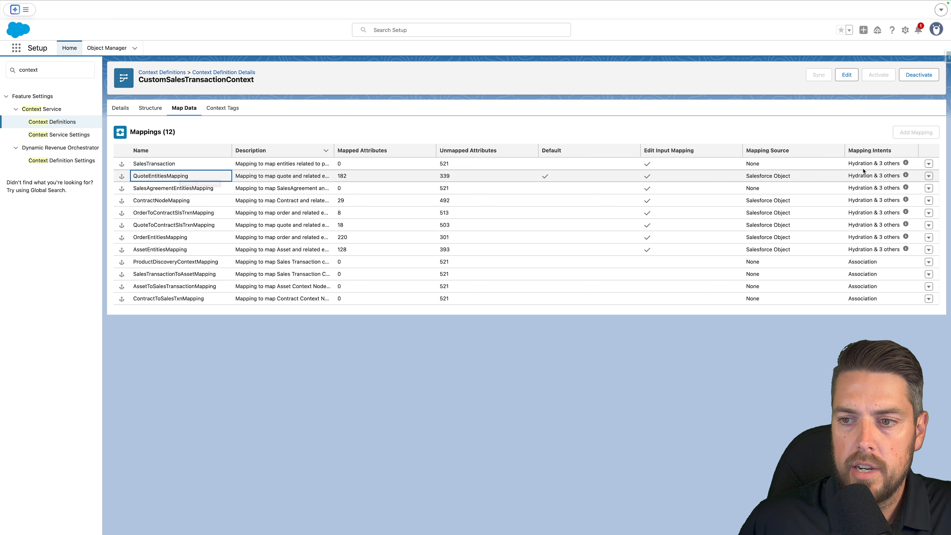
pyautogui.click(928, 176)
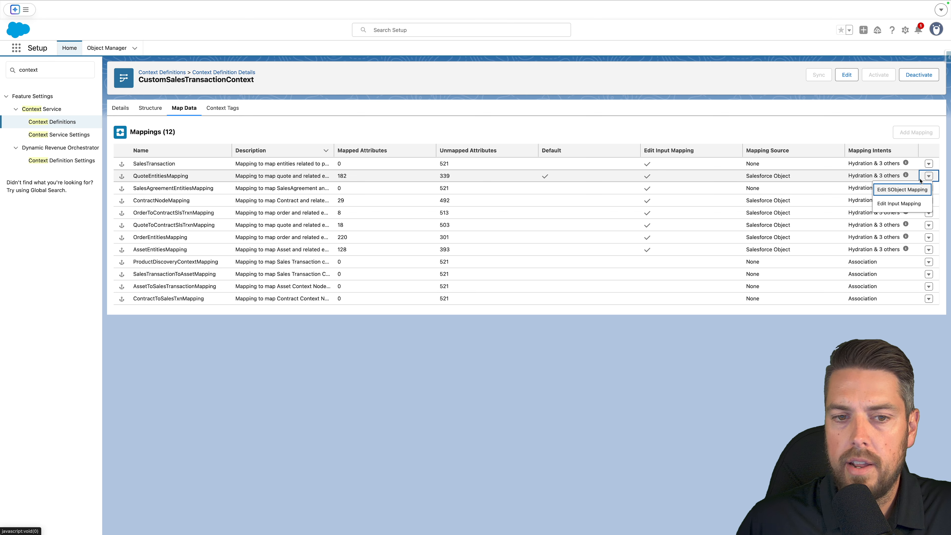
pyautogui.click(902, 189)
pyautogui.click(627, 352)
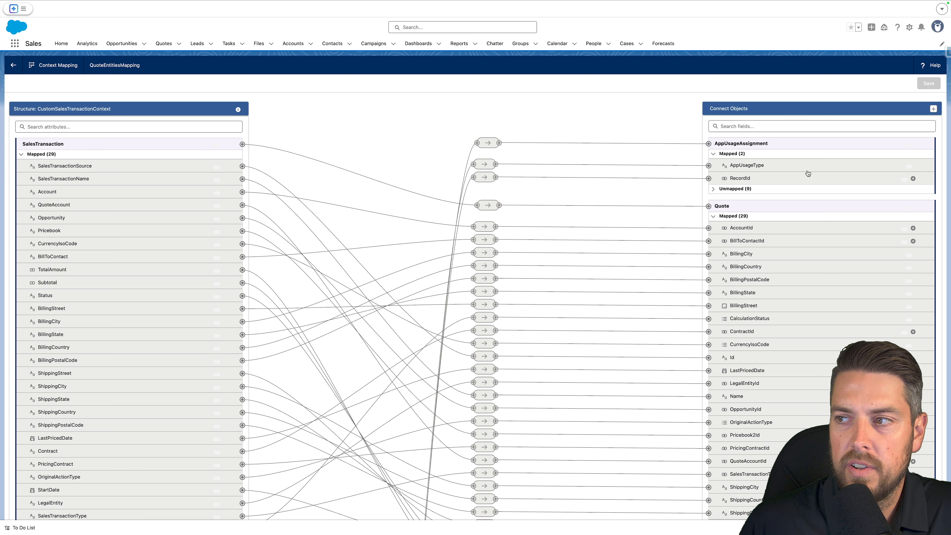
# Map SalesTransactionItem's ConstraintEngineNodeStatus__c attribute to QuoteLineItem's ConstraintEngineNodeStatus__c field.
pyautogui.click(73, 127)
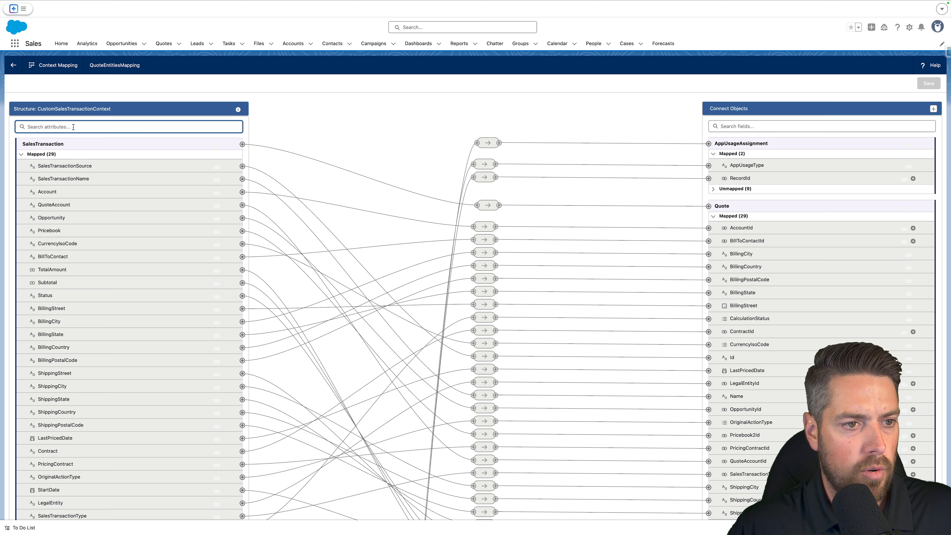
pyautogui.write('constr')
pyautogui.click(31, 237)
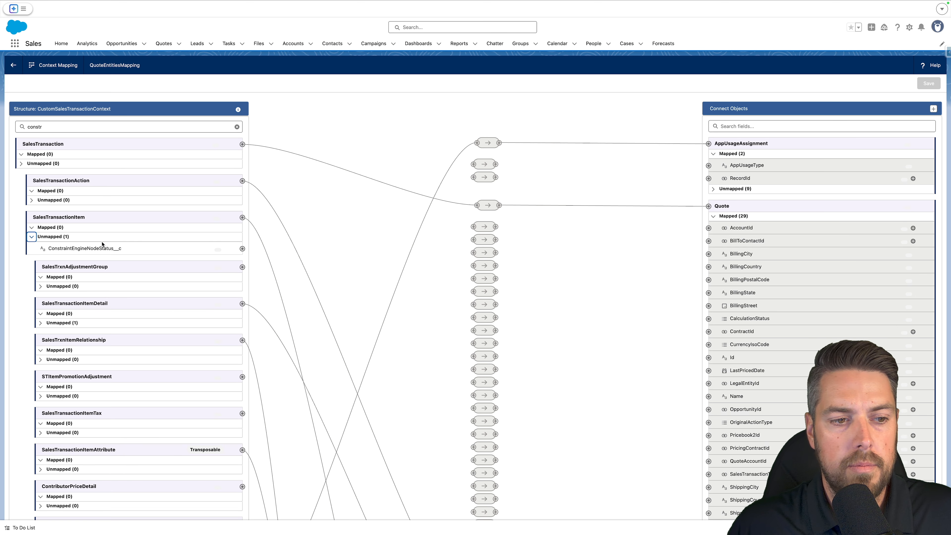
pyautogui.click(713, 216)
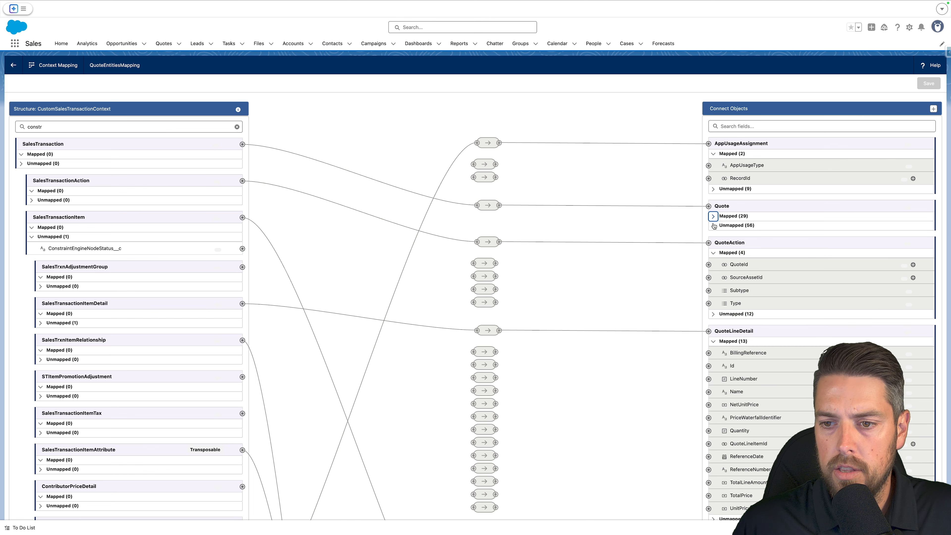
pyautogui.click(735, 127)
pyautogui.write('constra')
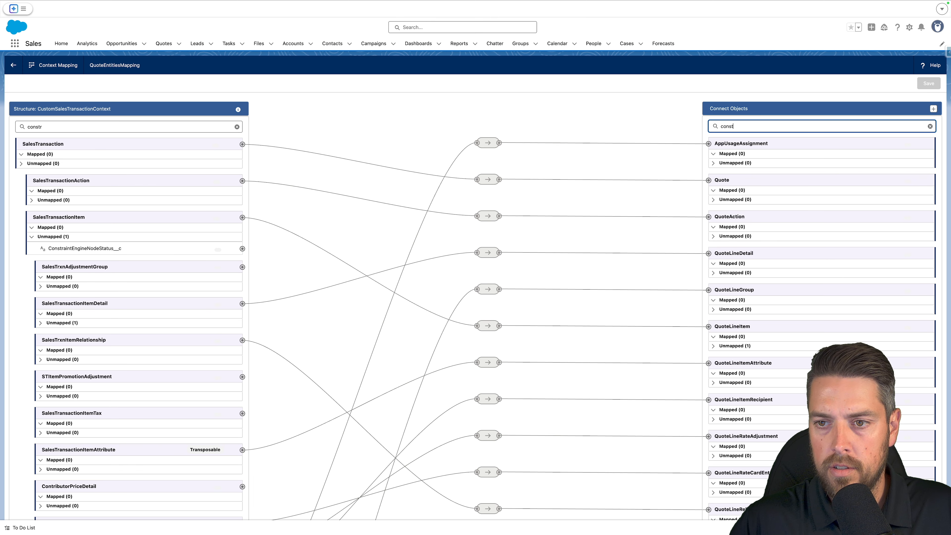
pyautogui.click(713, 346)
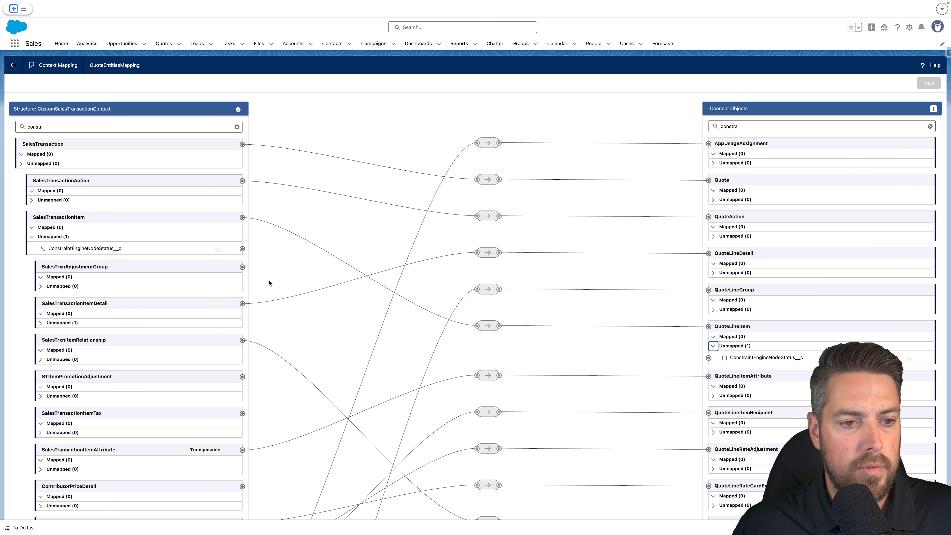
pyautogui.moveTo(242, 248); pyautogui.dragTo(708, 358)
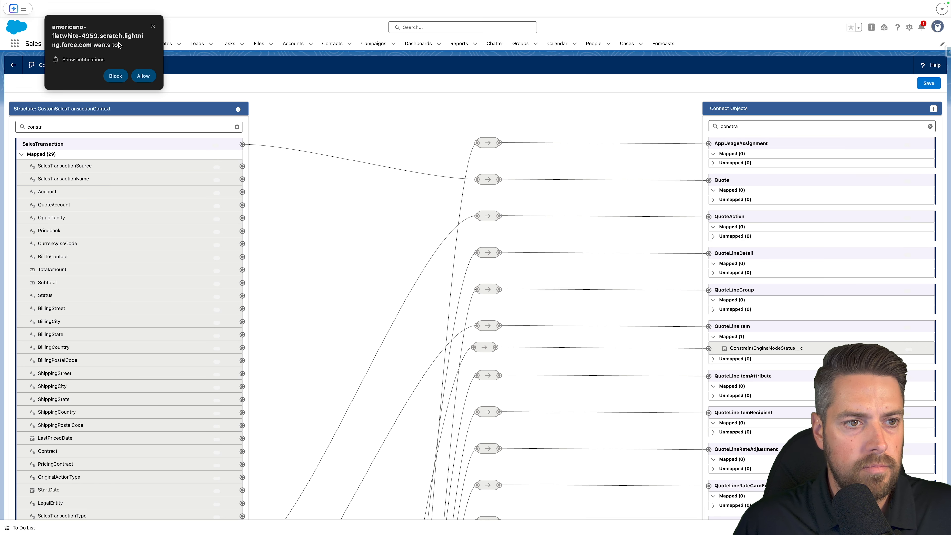
# Map SalesTransaction's SalesTransactionType attribute to Quote's SalesTransactionTypeId field and save the context mapping.
pyautogui.click(153, 26)
pyautogui.click(75, 127)
pyautogui.press('super+a')
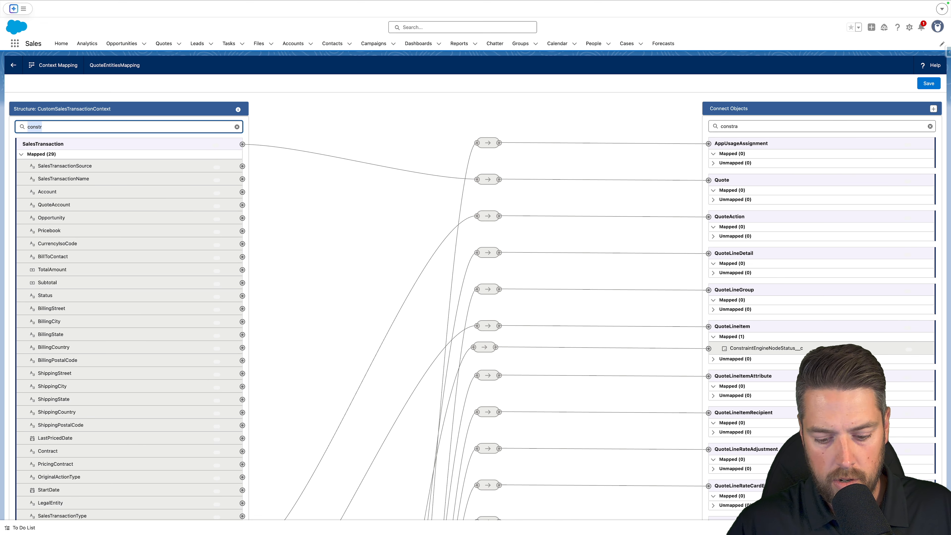
pyautogui.write('transa')
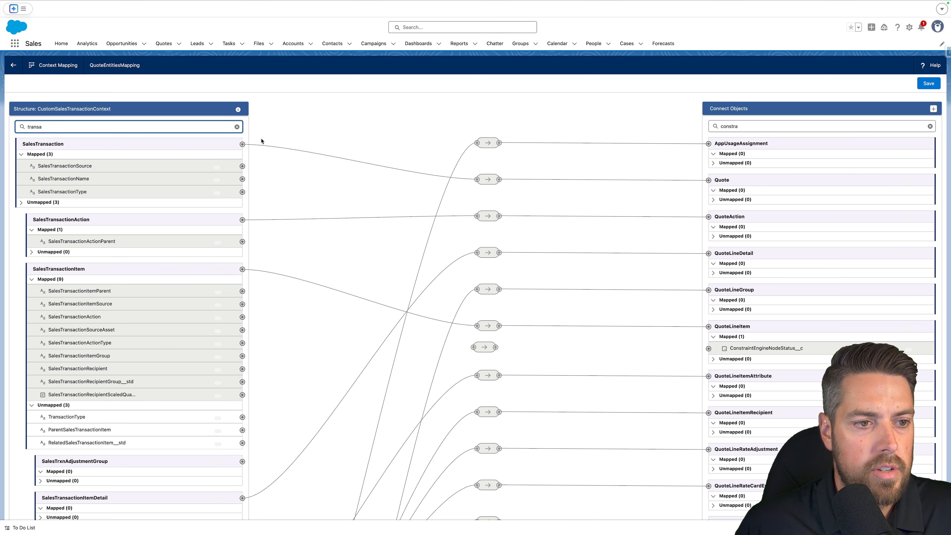
pyautogui.click(777, 126)
pyautogui.hotkey('ctrl', 'a')
pyautogui.write('transa')
pyautogui.click(713, 199)
pyautogui.moveTo(709, 211); pyautogui.dragTo(242, 191)
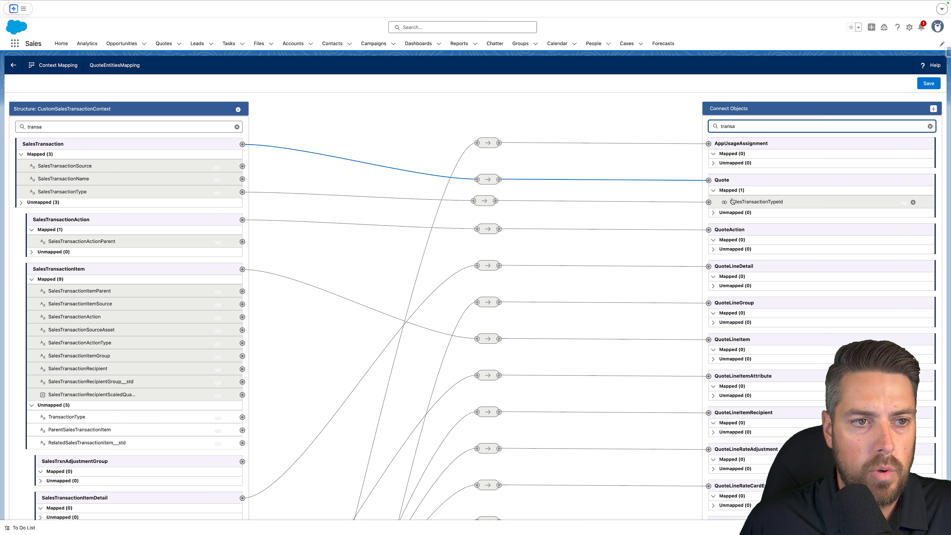
pyautogui.click(930, 86)
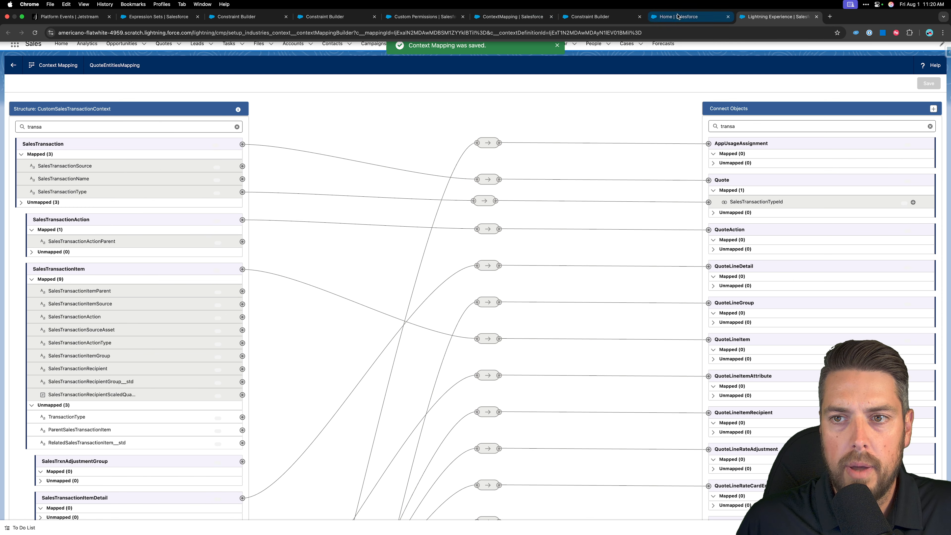
# Open the SObject mapping editor for OrderEntitiesMapping from the definition's map data.
pyautogui.click(678, 16)
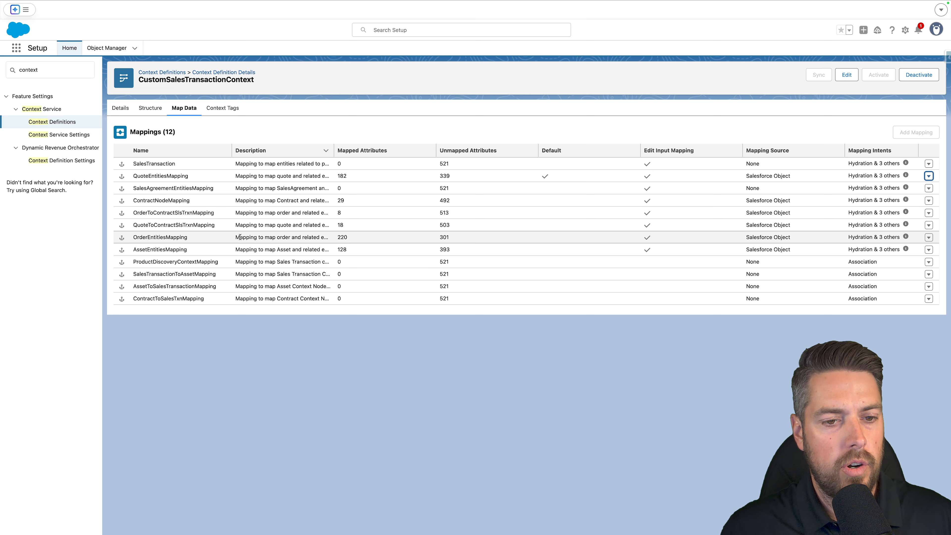
pyautogui.click(928, 237)
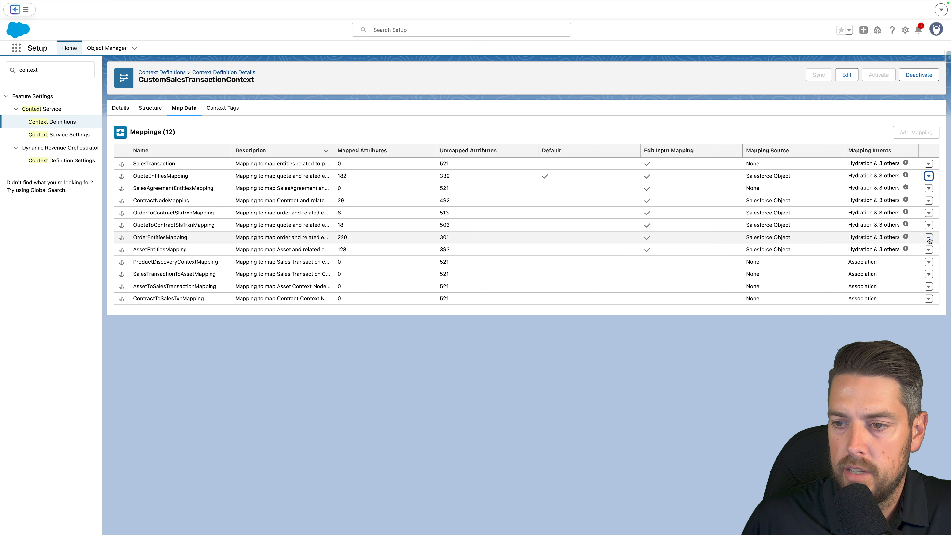
pyautogui.click(904, 212)
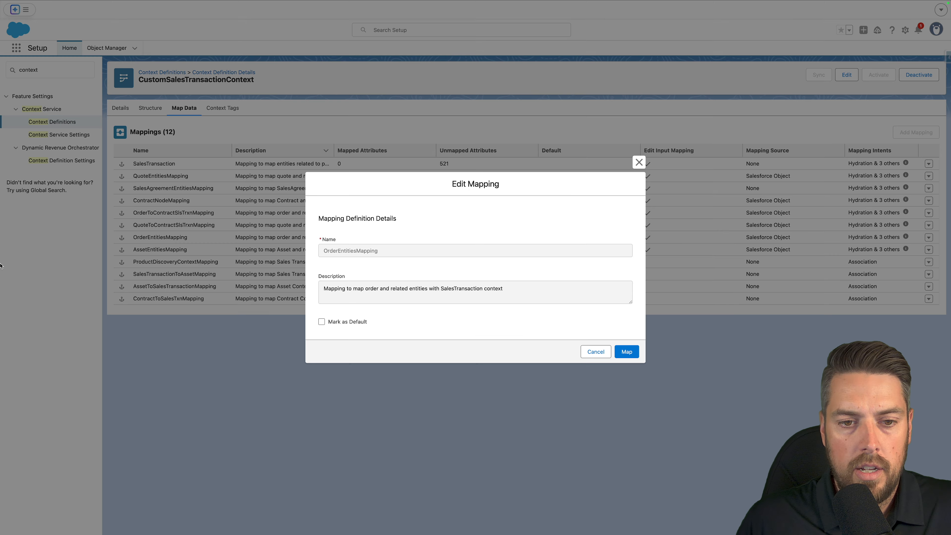
pyautogui.click(631, 354)
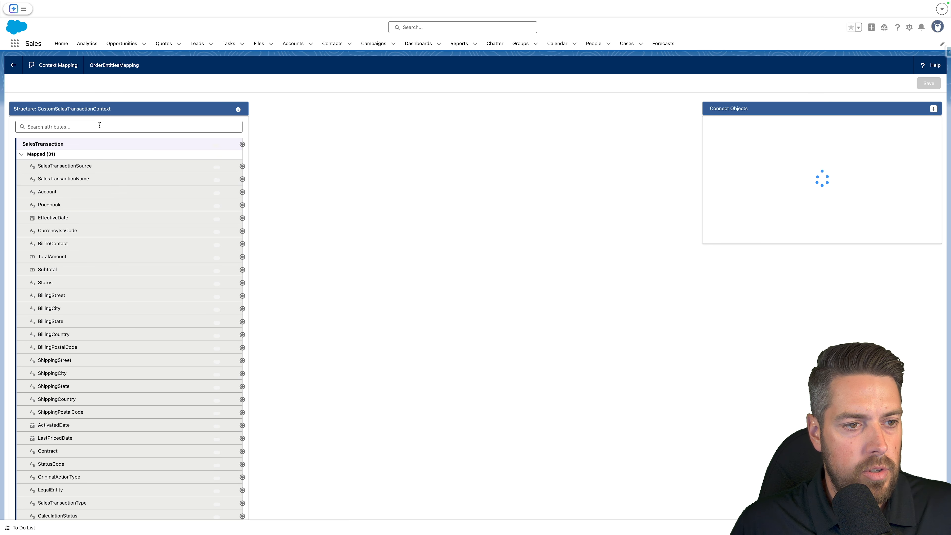
pyautogui.click(100, 125)
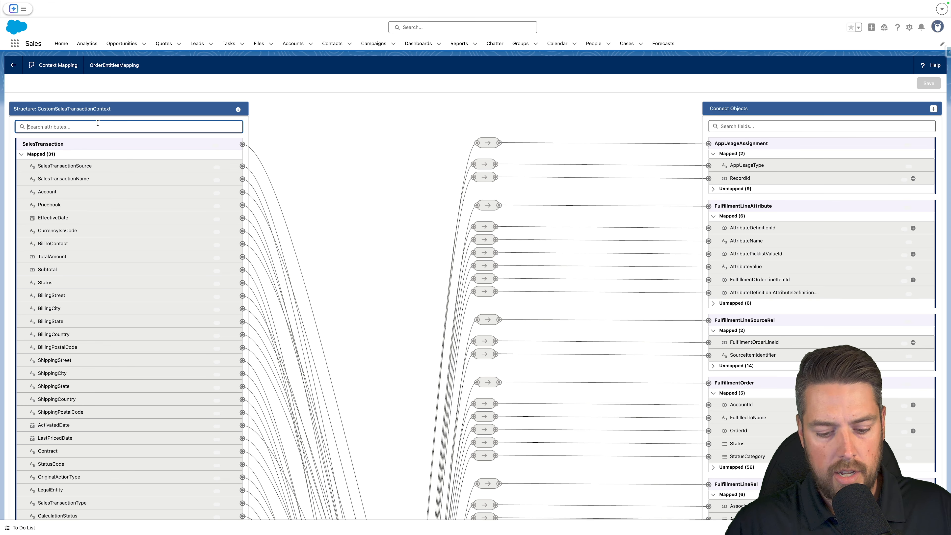
# Map SalesTransactionItem's ConstraintEngineNodeStatus__c attribute to OrderItem's ConstraintEngineNodeStatus__c field.
pyautogui.write('constr')
pyautogui.click(730, 125)
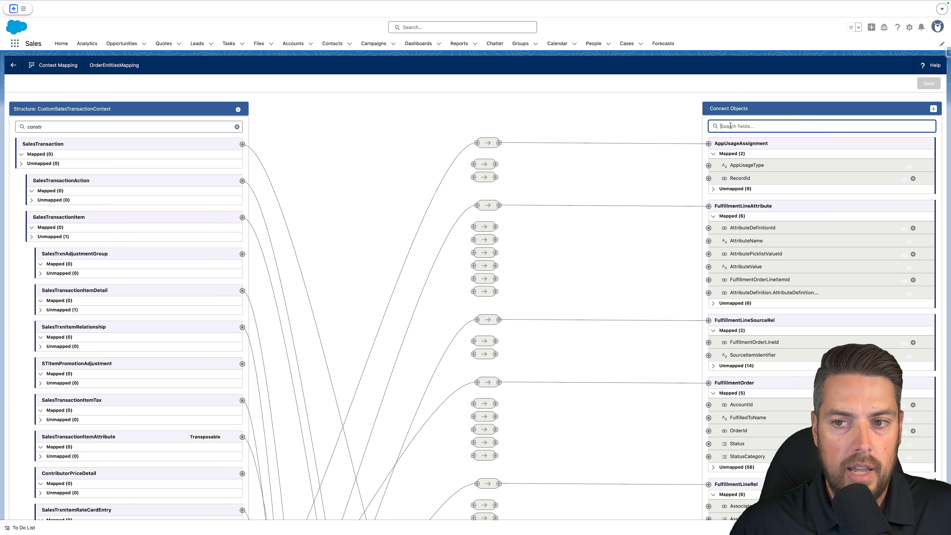
pyautogui.write('constr')
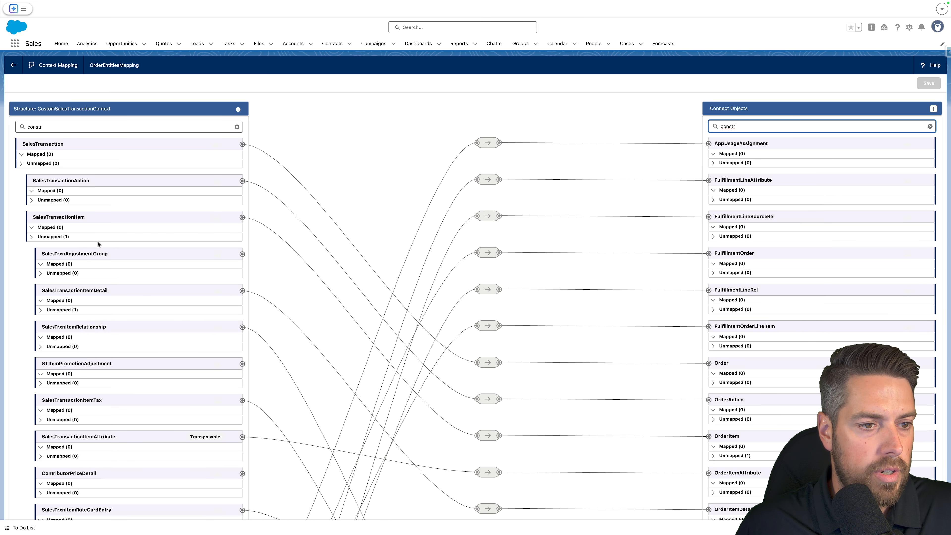
pyautogui.click(32, 237)
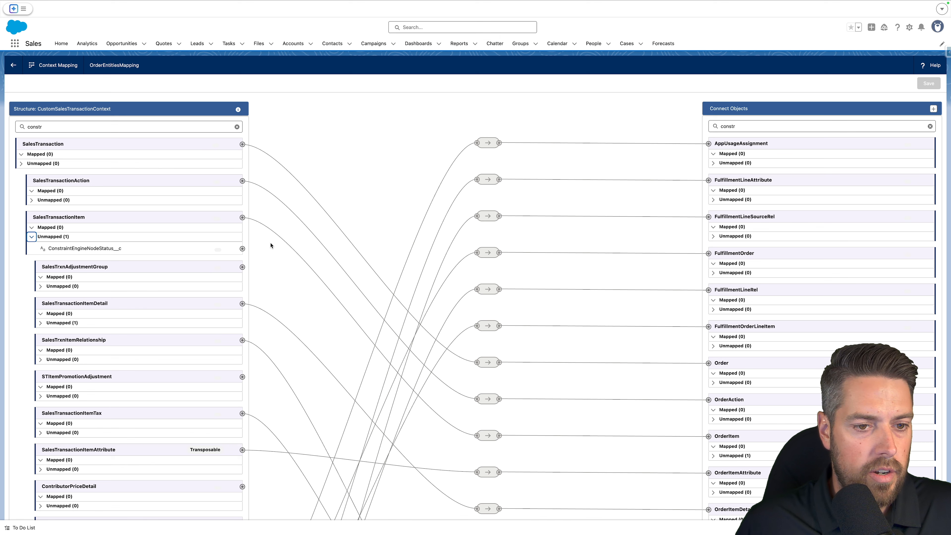
pyautogui.click(243, 249)
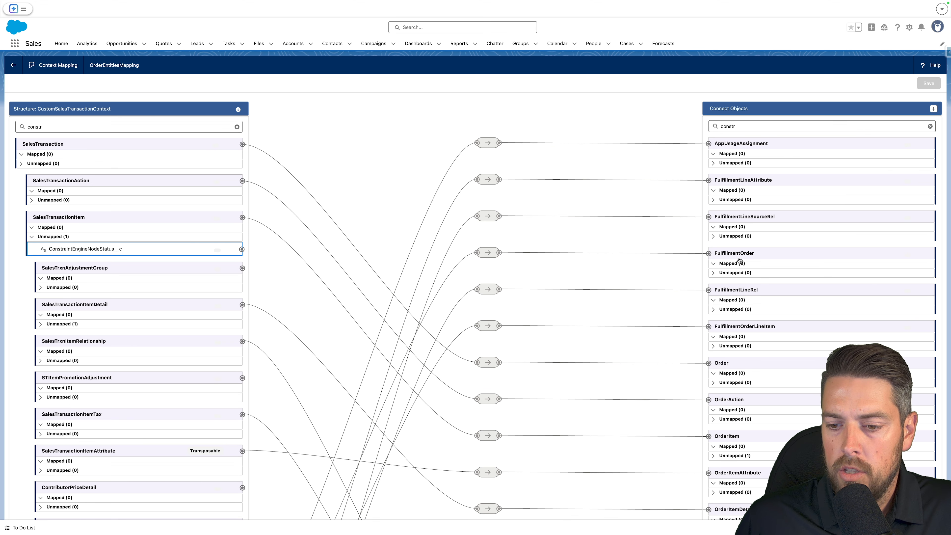
pyautogui.scroll(-7, 739, 259)
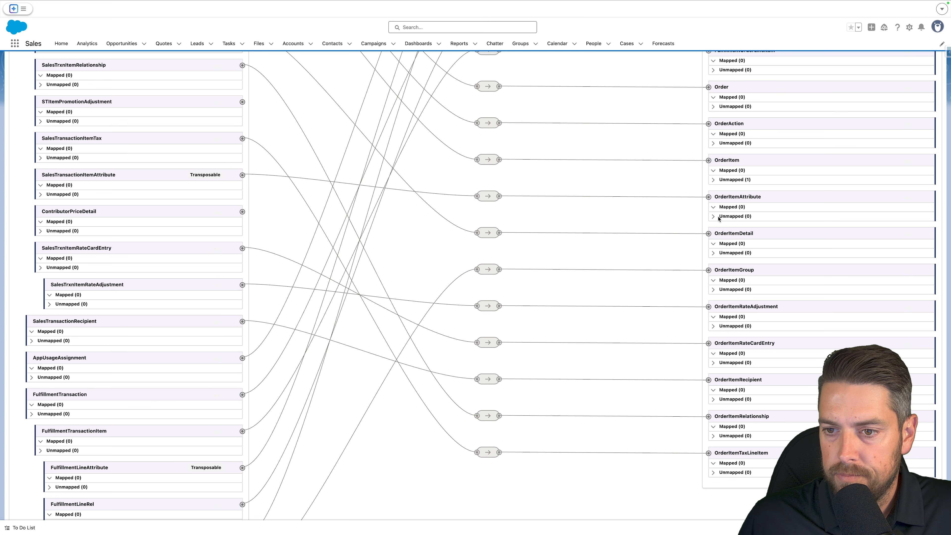
pyautogui.click(713, 180)
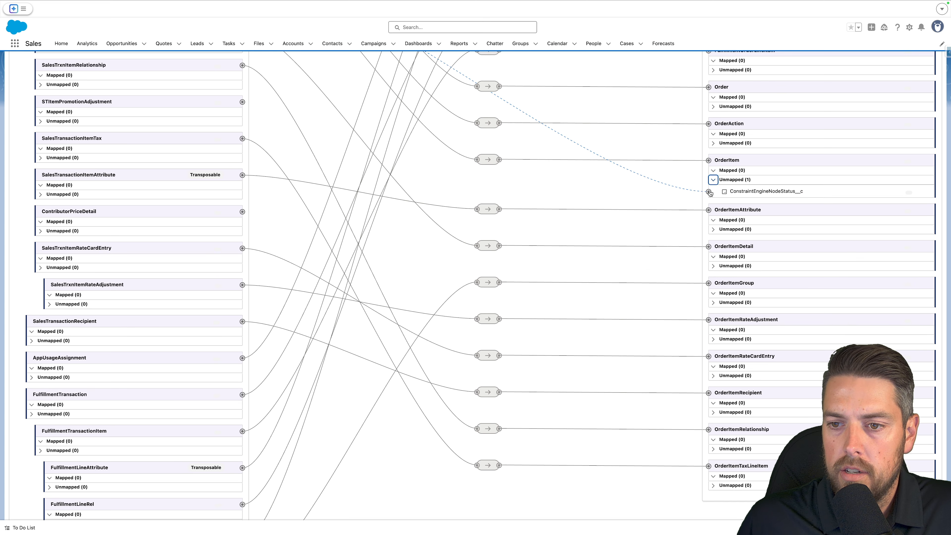
pyautogui.click(709, 191)
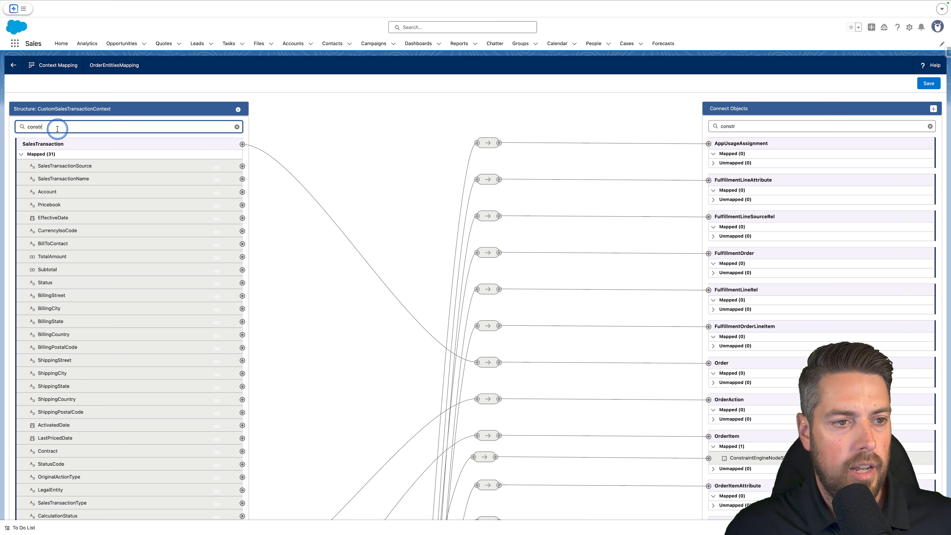
# Map SalesTransaction's SalesTransactionType attribute to Order's SalesTransactionTypeId field and save the context mapping.
pyautogui.moveTo(57, 127); pyautogui.dragTo(13, 125)
pyautogui.write('transa')
pyautogui.moveTo(720, 127); pyautogui.dragTo(736, 126)
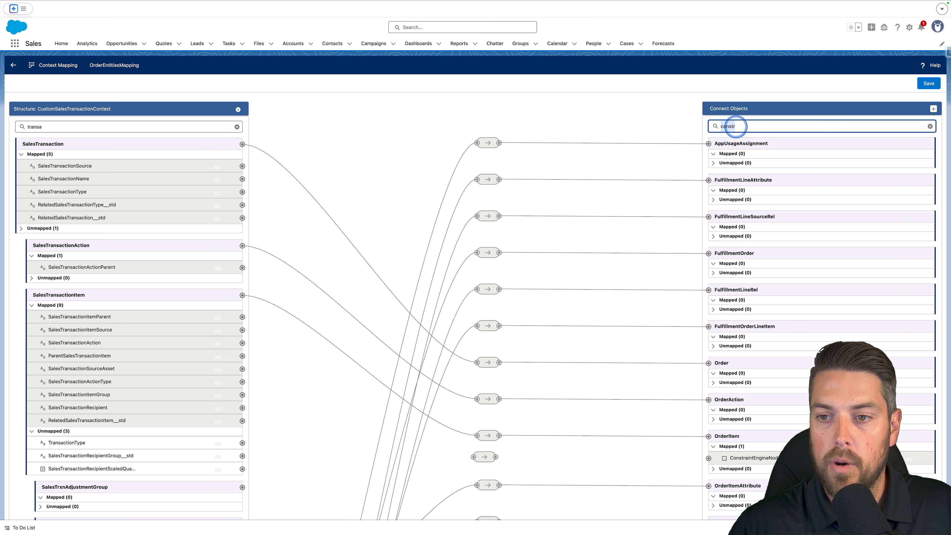
pyautogui.write('transa')
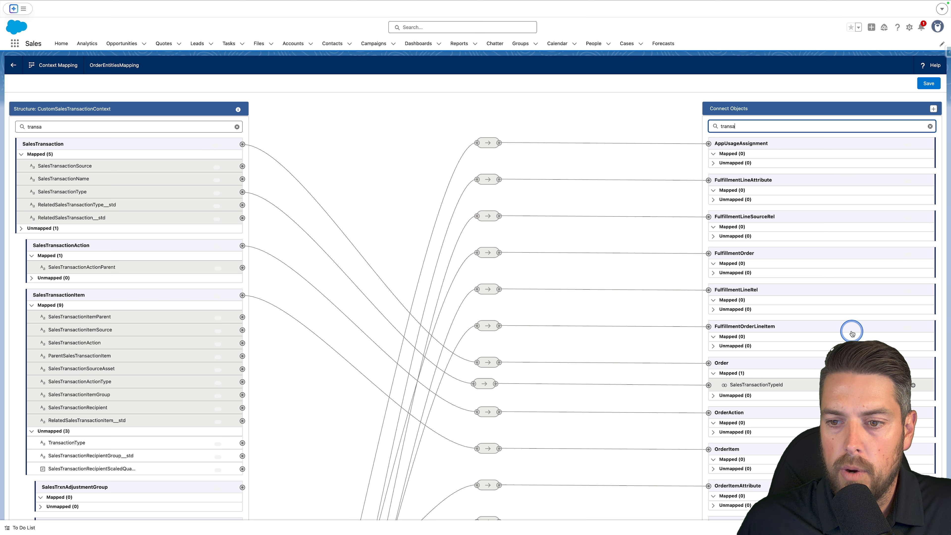
pyautogui.click(926, 82)
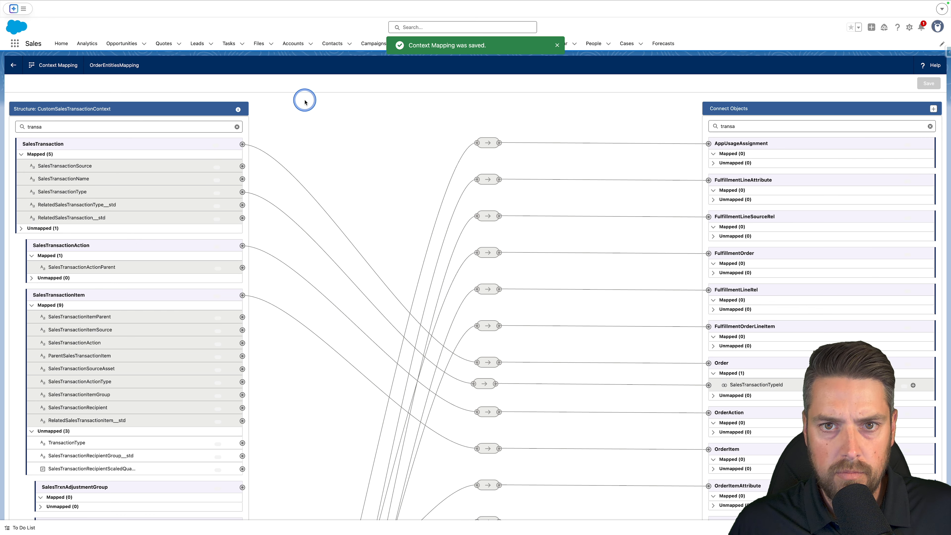
# Open the SObject mapping editor for AssetEntitiesMapping from the definition's map data.
pyautogui.moveTo(333, 4)
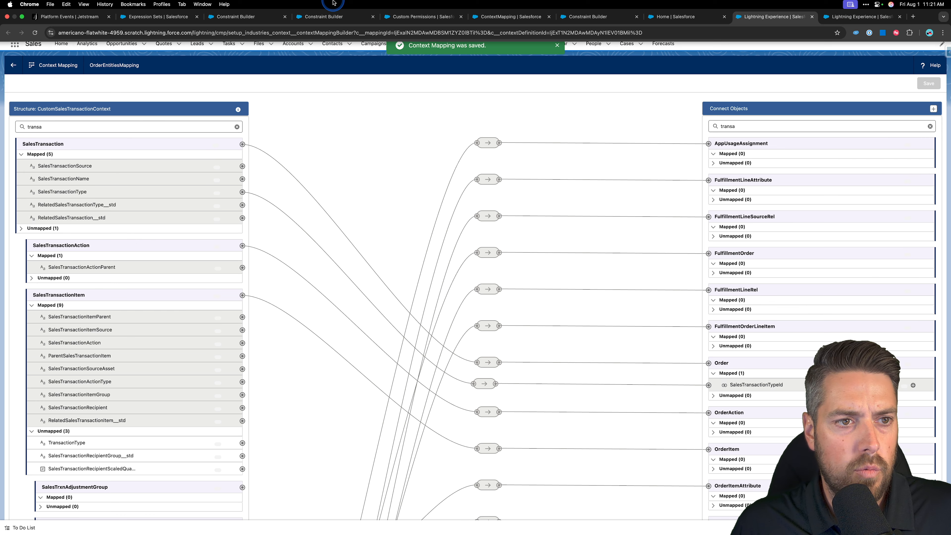
pyautogui.click(688, 17)
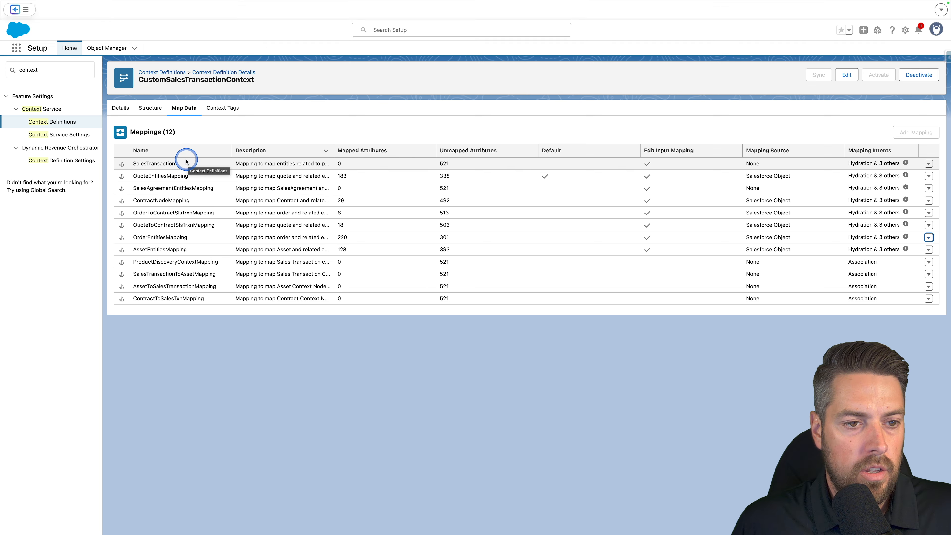
pyautogui.moveTo(131, 249); pyautogui.dragTo(205, 251)
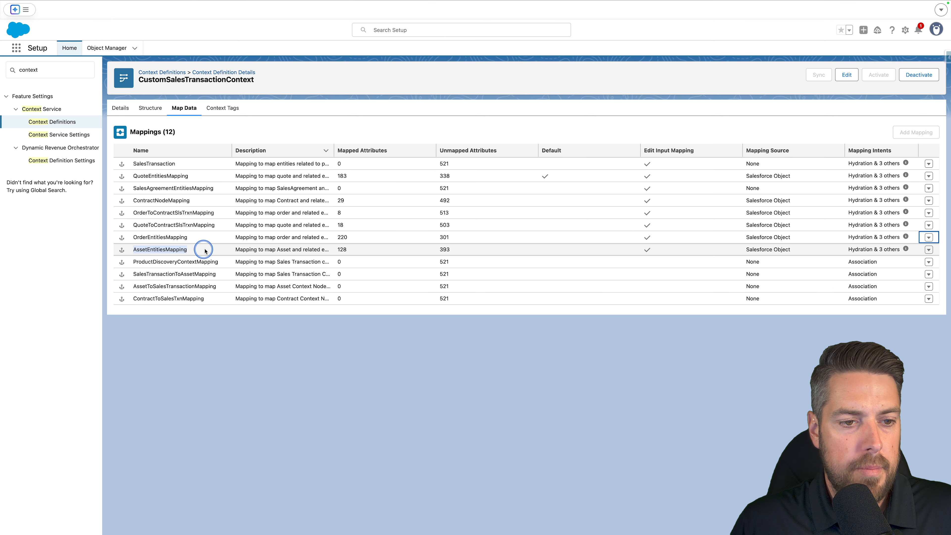
pyautogui.click(928, 250)
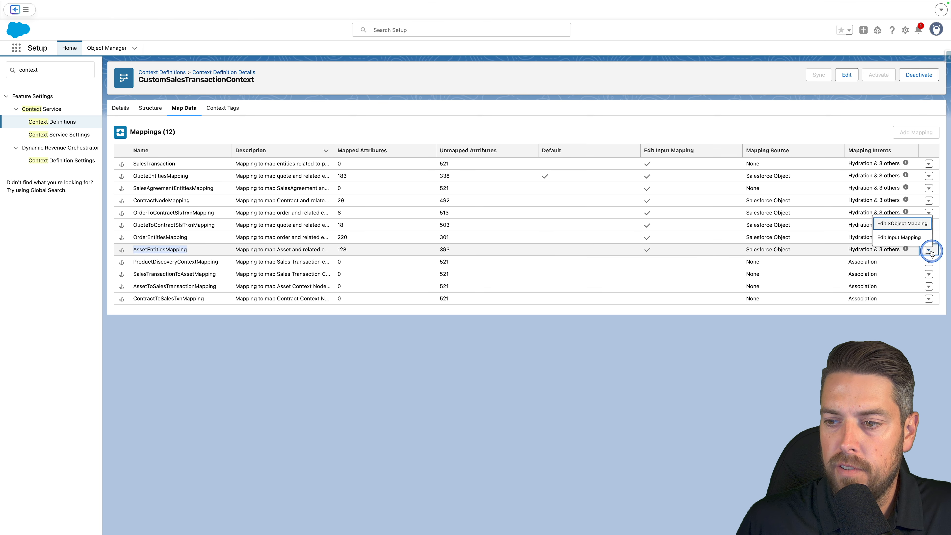
pyautogui.click(906, 223)
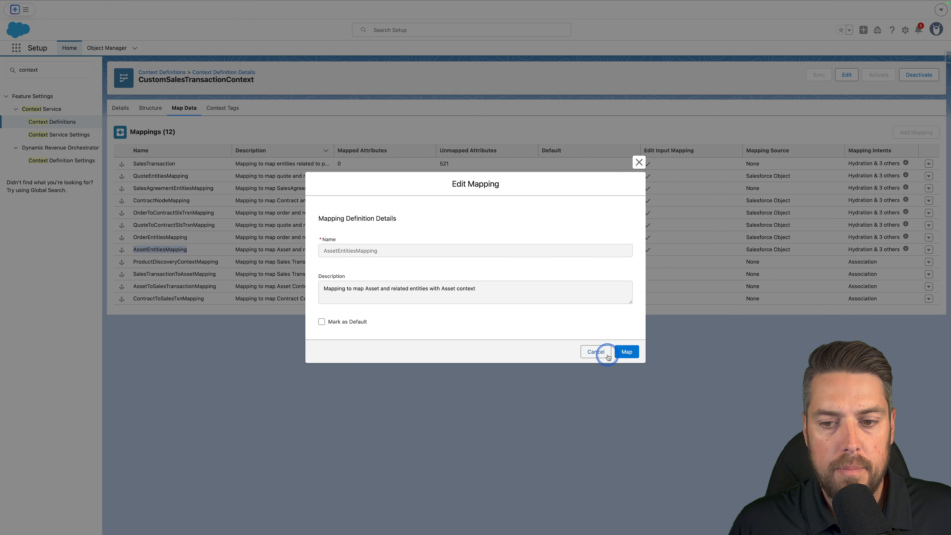
pyautogui.click(626, 351)
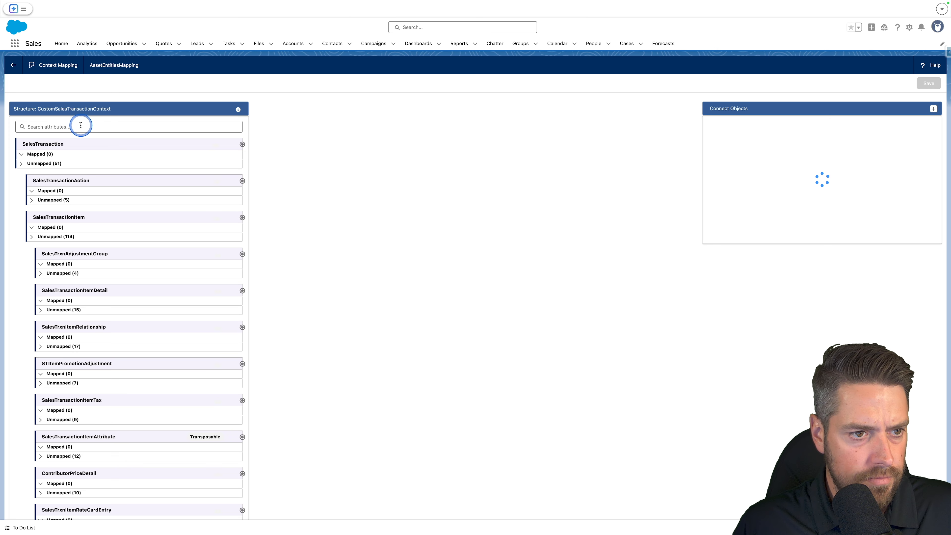
# In AssetEntitiesMapping, map AssetActionSource's AssetConstraintEngineNodeStatus__c attribute to AssetActionSource's ConstraintEngineNodeStatus__c field and save.
pyautogui.click(80, 126)
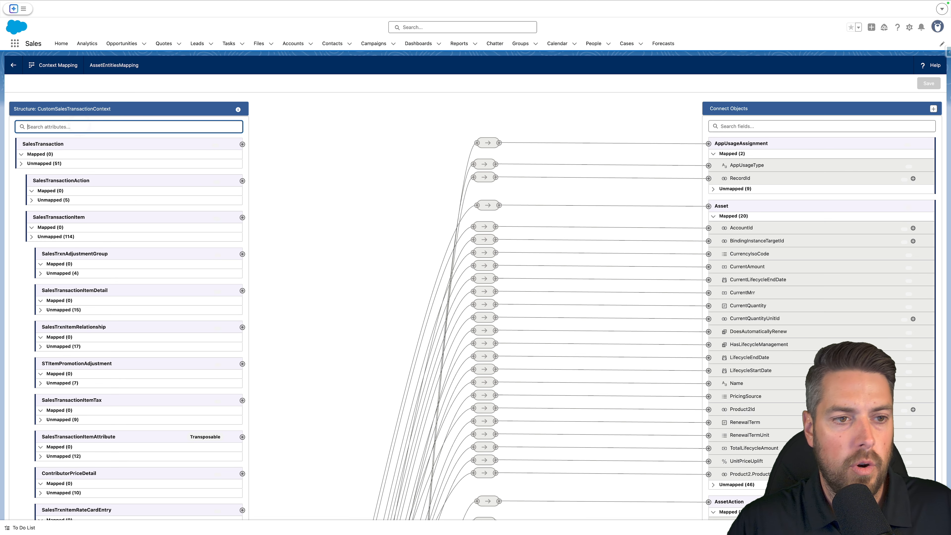
pyautogui.write('assetcon')
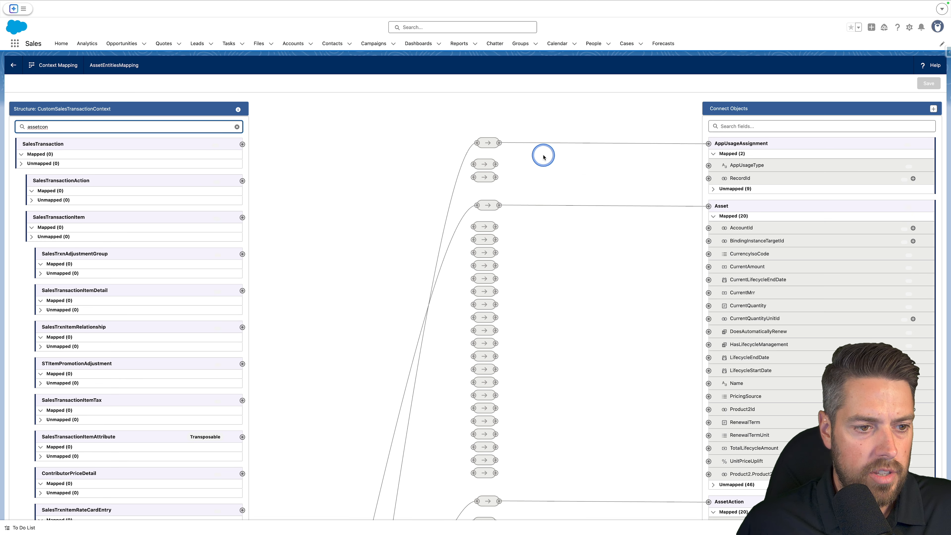
pyautogui.click(753, 127)
pyautogui.write('as')
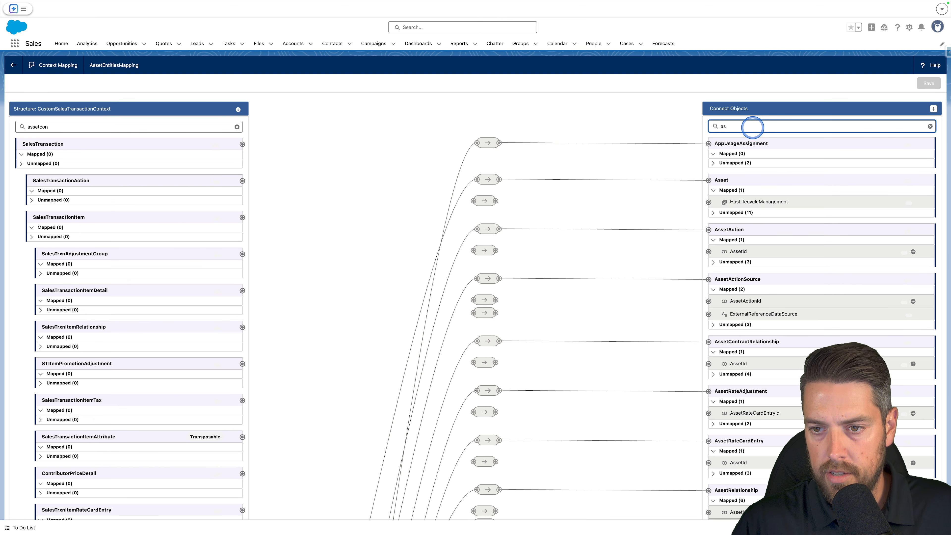
pyautogui.press('BackSpace')
pyautogui.press('BackSpace')
pyautogui.write('constr')
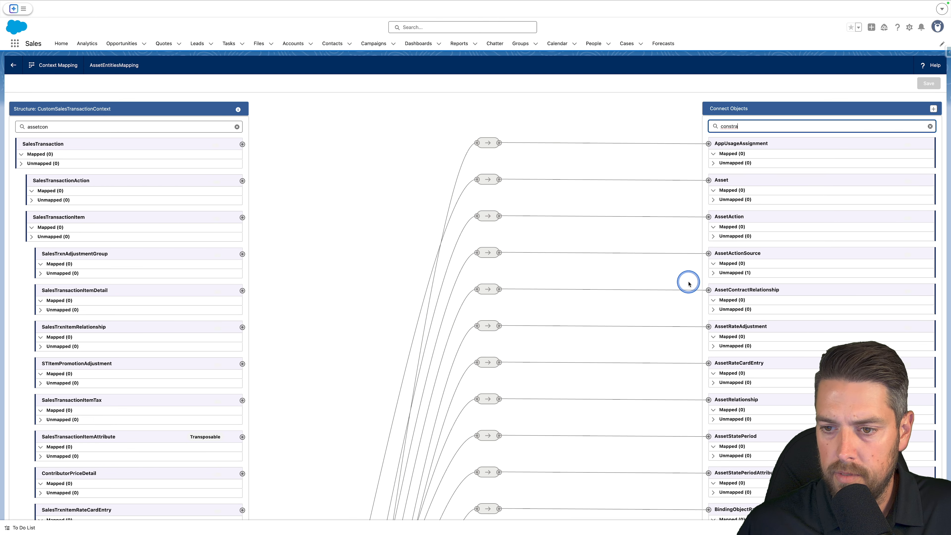
pyautogui.click(713, 275)
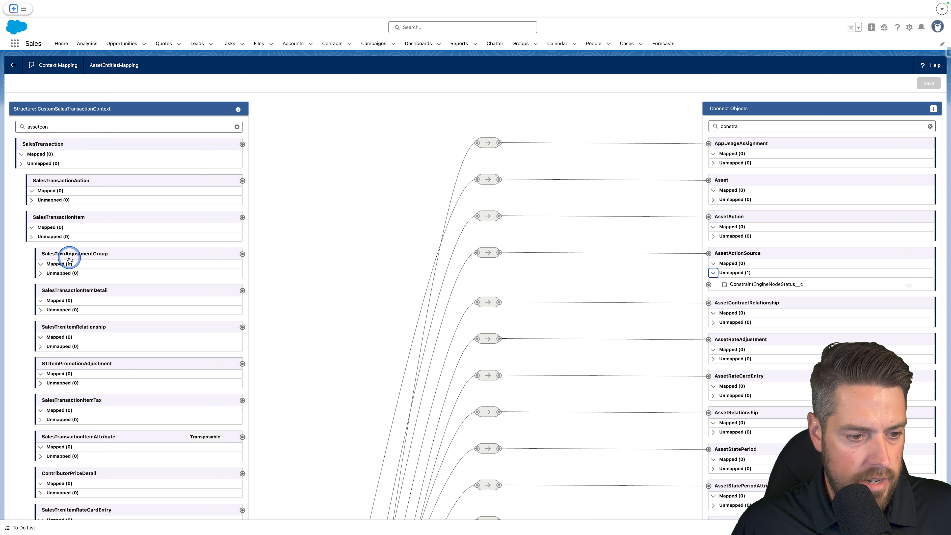
pyautogui.scroll(-10, 70, 255)
pyautogui.scroll(-10, 123, 272)
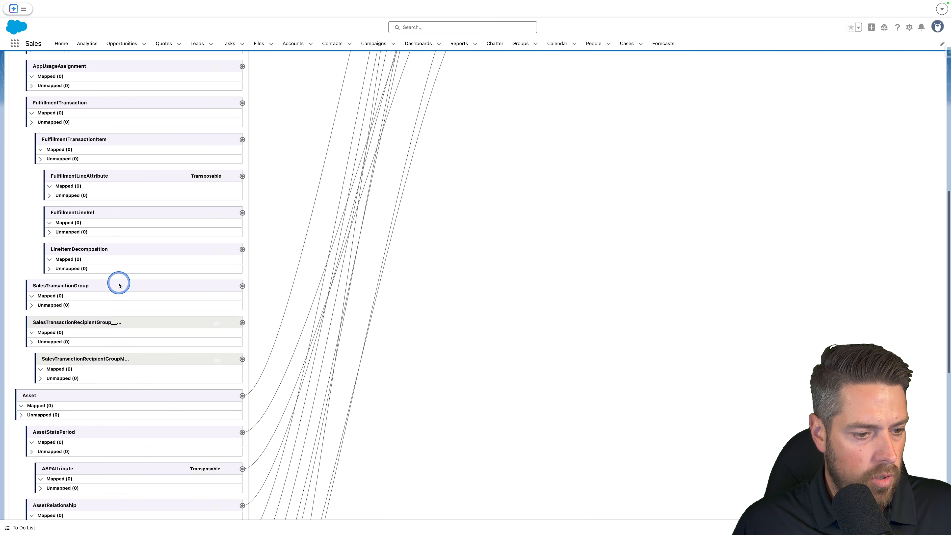
pyautogui.click(41, 394)
pyautogui.click(101, 405)
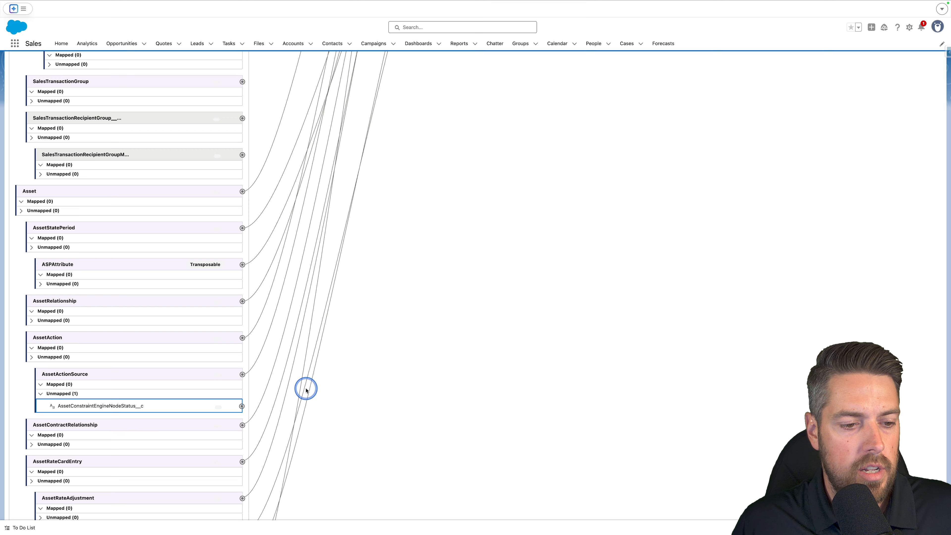
pyautogui.scroll(20, 414, 361)
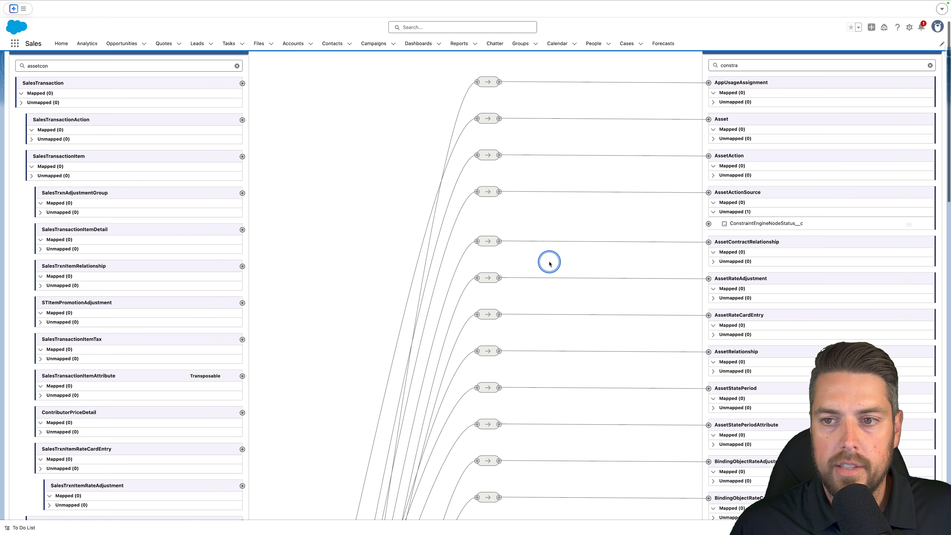
pyautogui.click(709, 223)
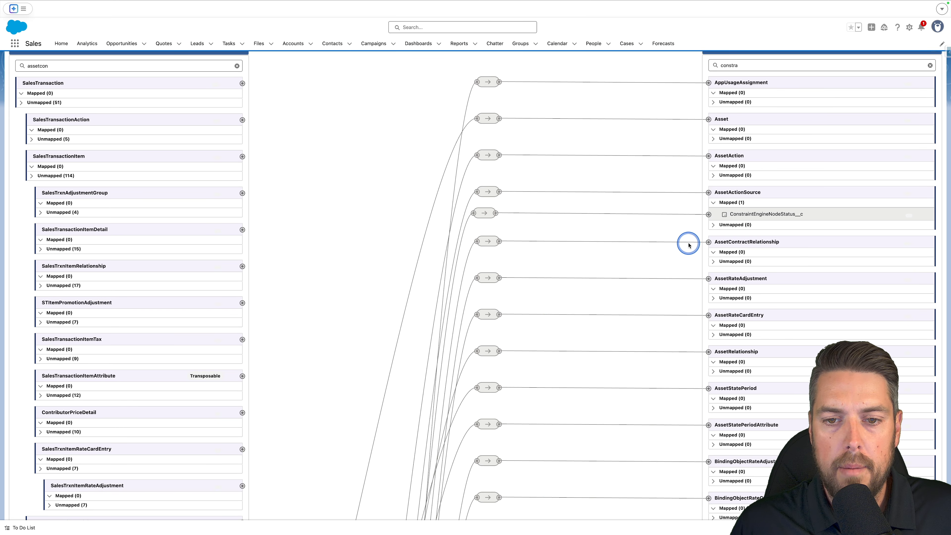
pyautogui.scroll(2, 686, 240)
pyautogui.click(928, 84)
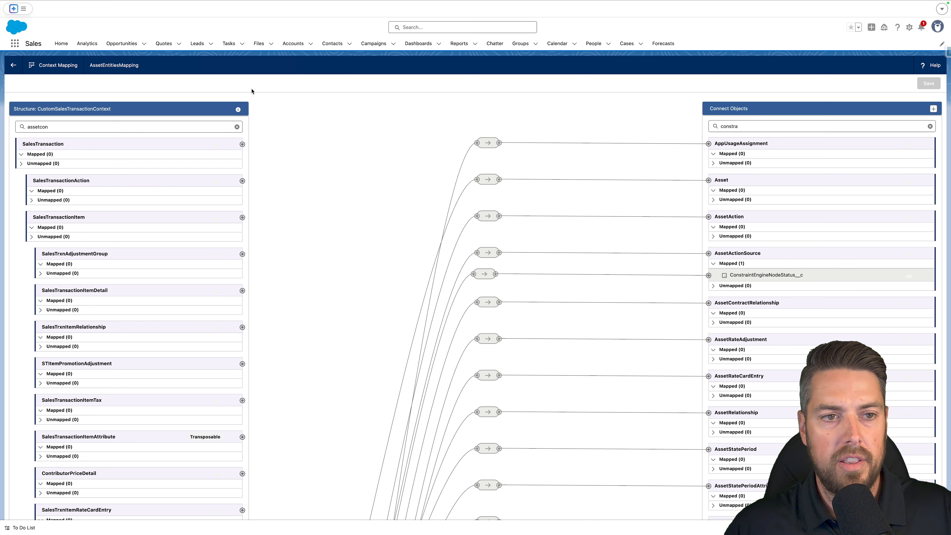
# Open the Quote Line Item object in Object Manager.
pyautogui.moveTo(635, 1)
pyautogui.click(629, 16)
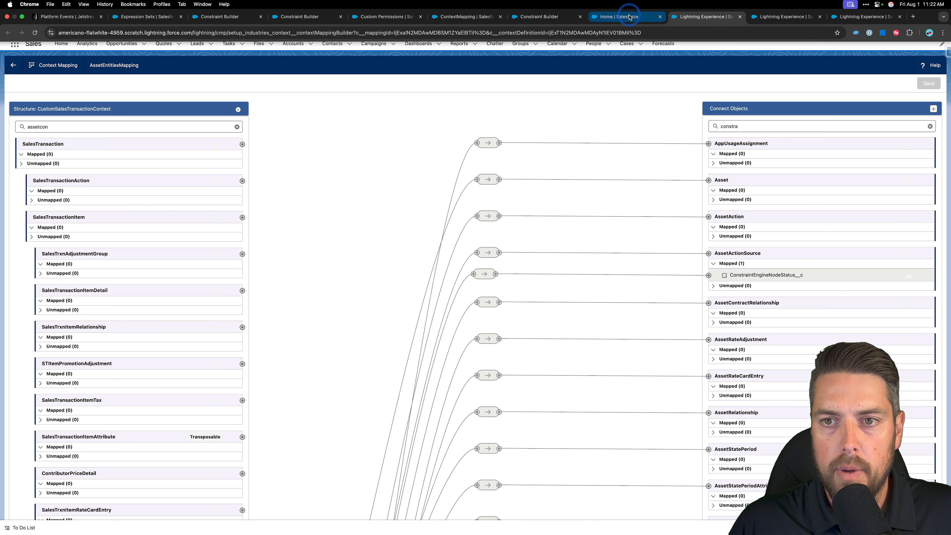
pyautogui.click(295, 81)
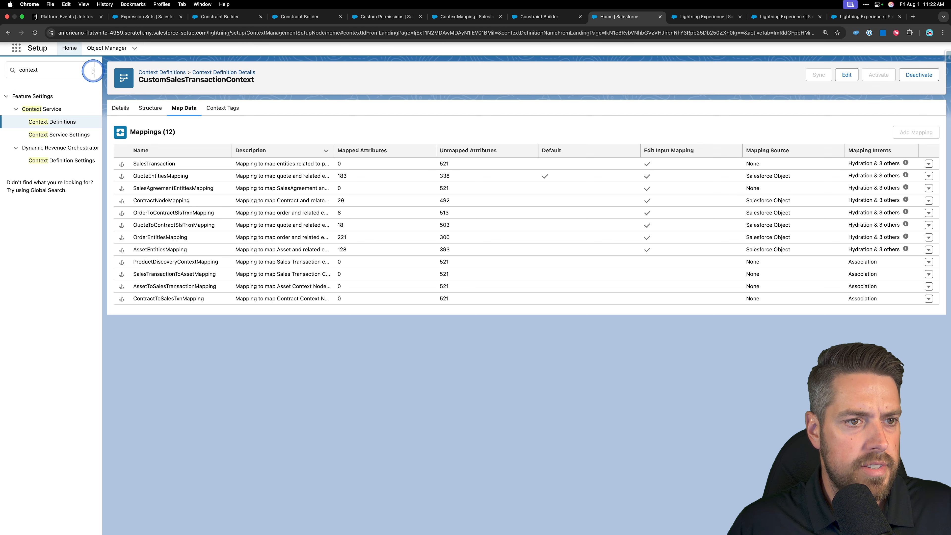
pyautogui.click(102, 56)
pyautogui.click(806, 73)
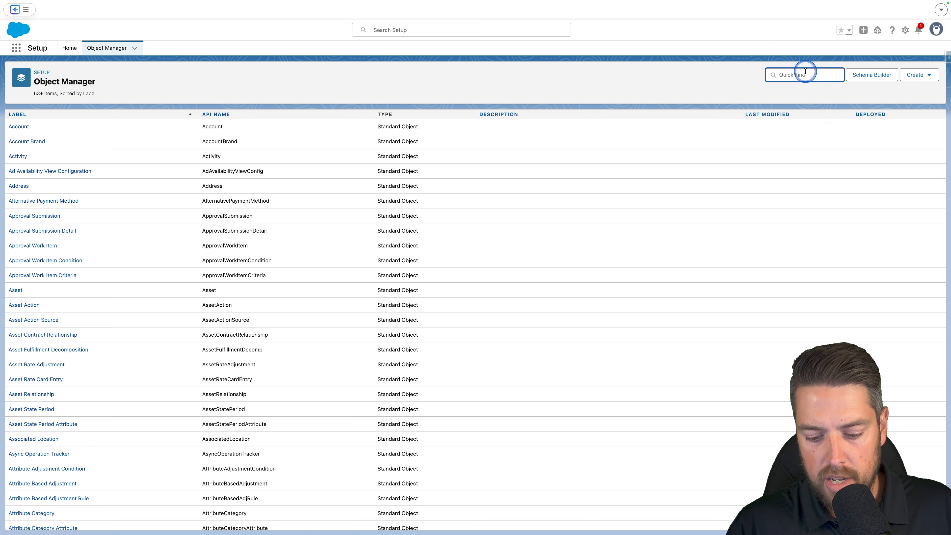
pyautogui.write('quote line')
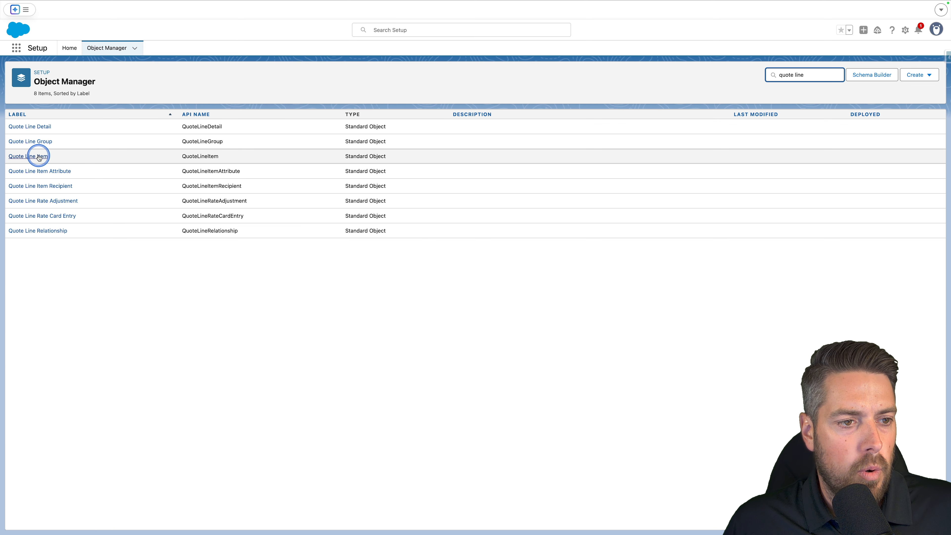
pyautogui.click(39, 156)
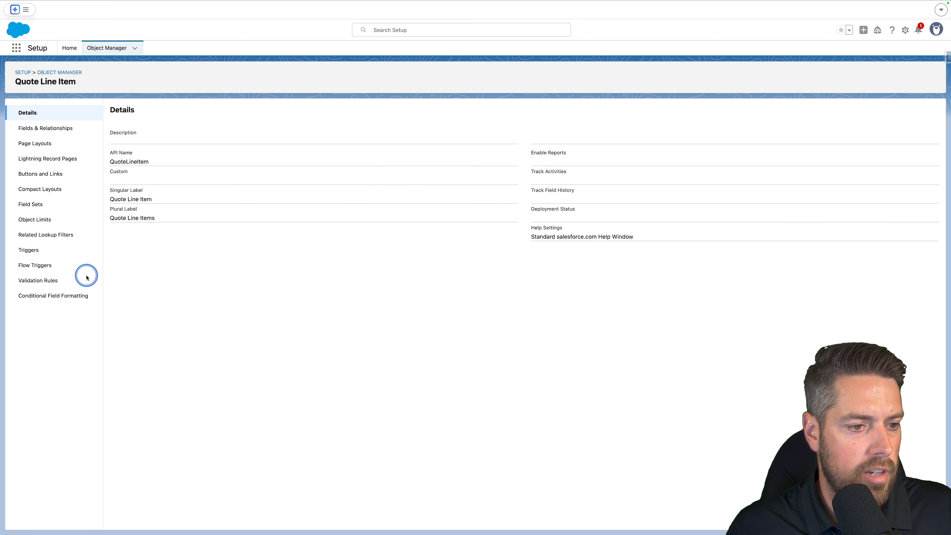
# Create a new Apex trigger on Quote Line Item by pasting the QuoteItemTrigger code and save it.
pyautogui.click(32, 250)
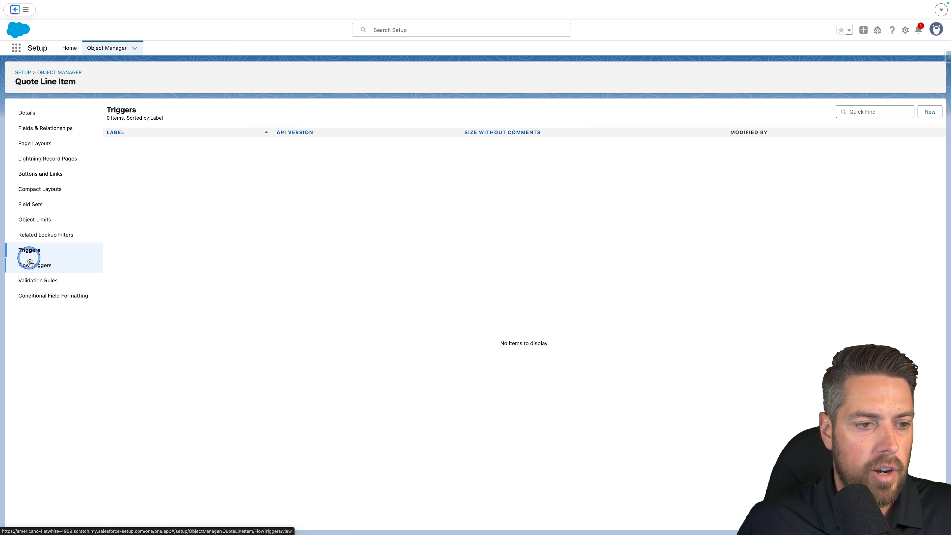
pyautogui.click(922, 117)
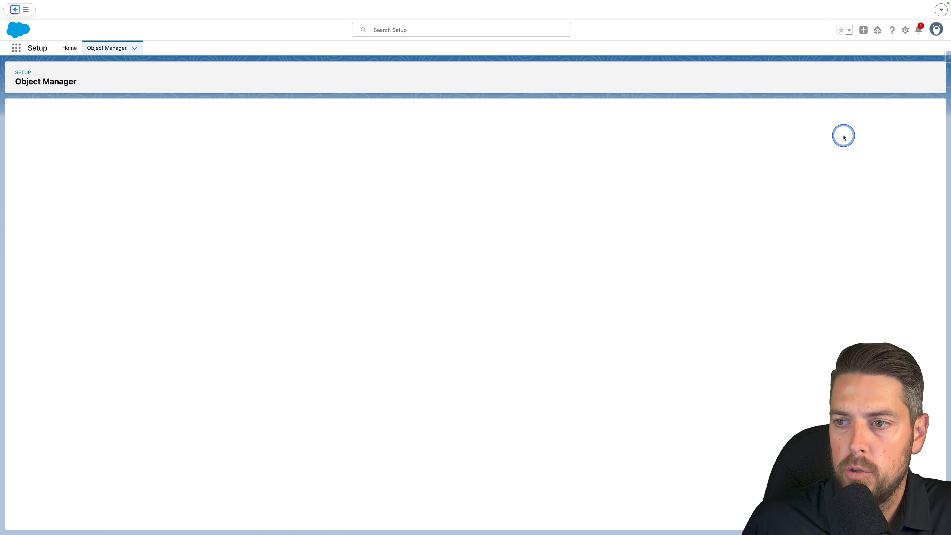
pyautogui.hotkey('ctrl', 'a')
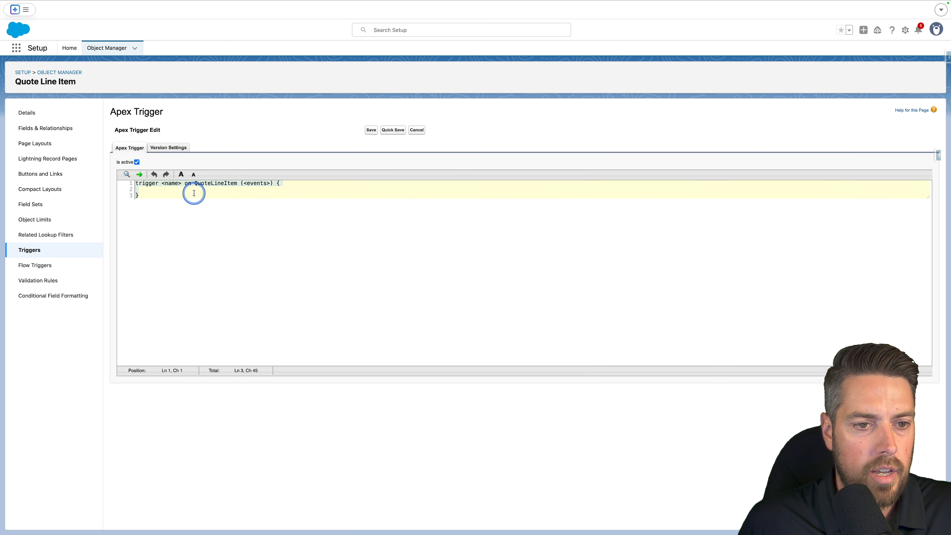
pyautogui.hotkey('ctrl', 'v')
pyautogui.scroll(15, 267, 339)
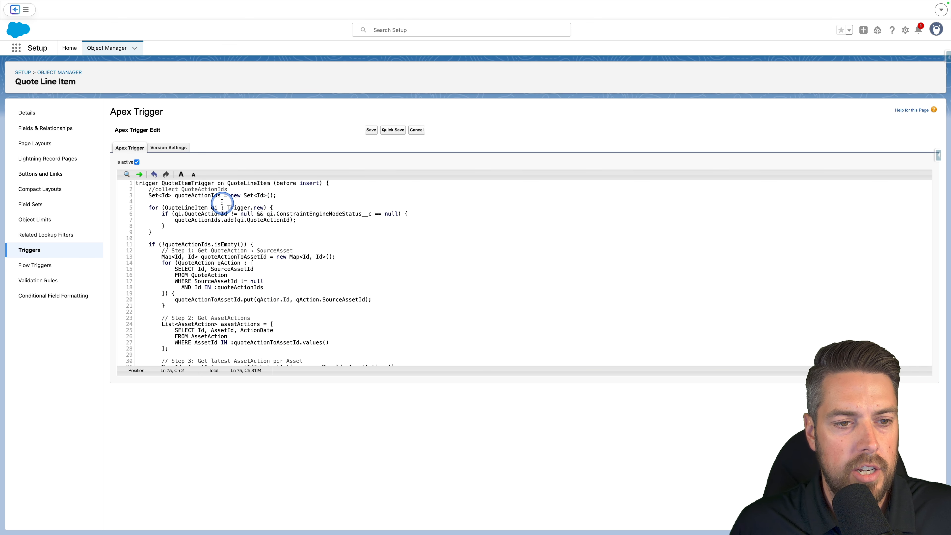
pyautogui.click(371, 130)
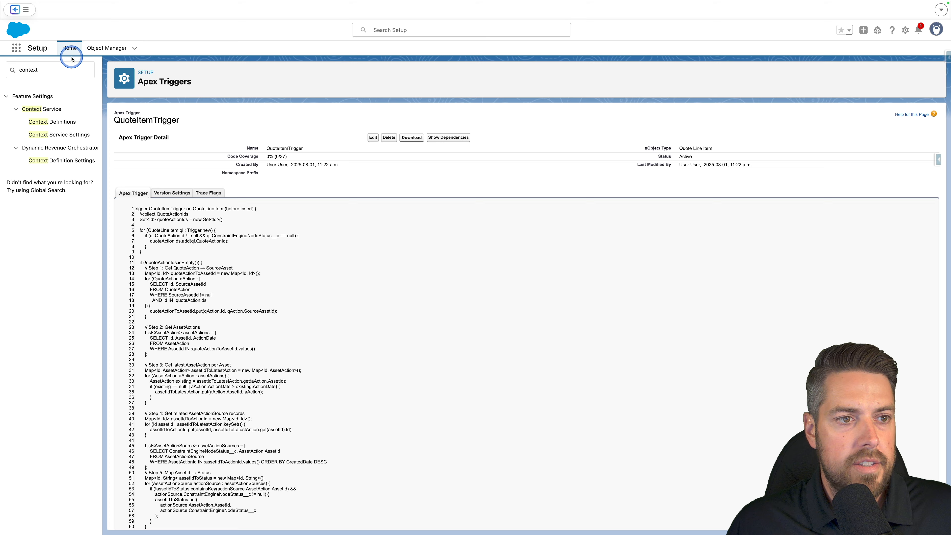
# In Revenue Settings, enable Set Up Advanced Configuration Rules and Constraints.
pyautogui.press('super+a')
pyautogui.click(66, 69)
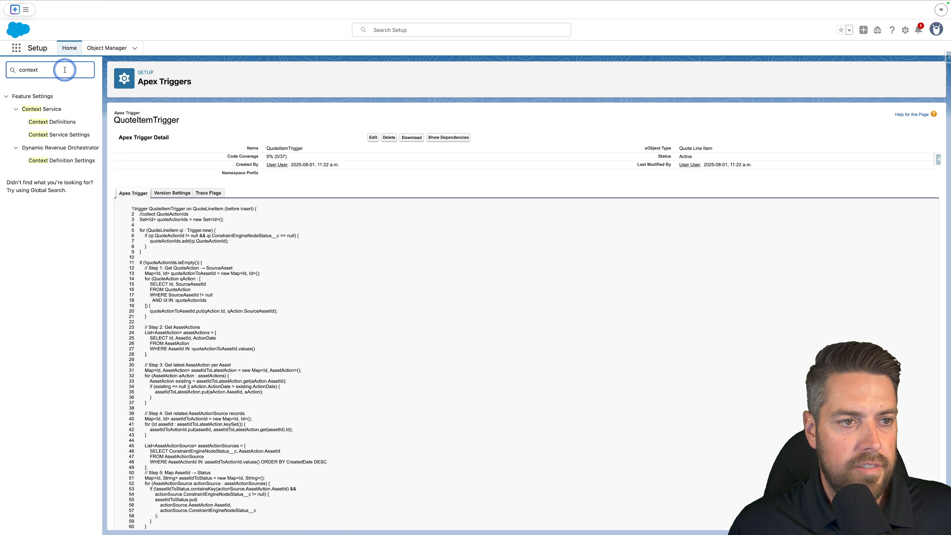
pyautogui.write('revenue se')
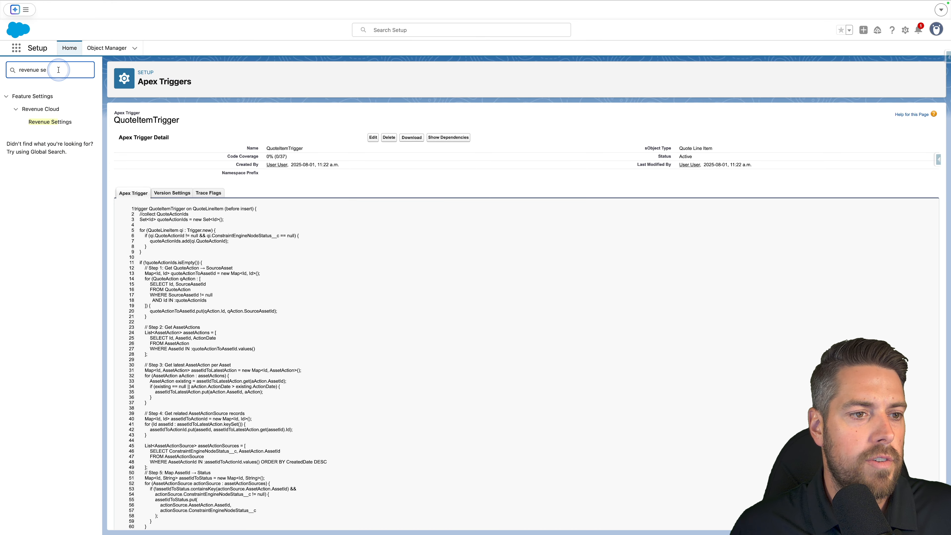
pyautogui.click(54, 122)
pyautogui.scroll(-10, 425, 279)
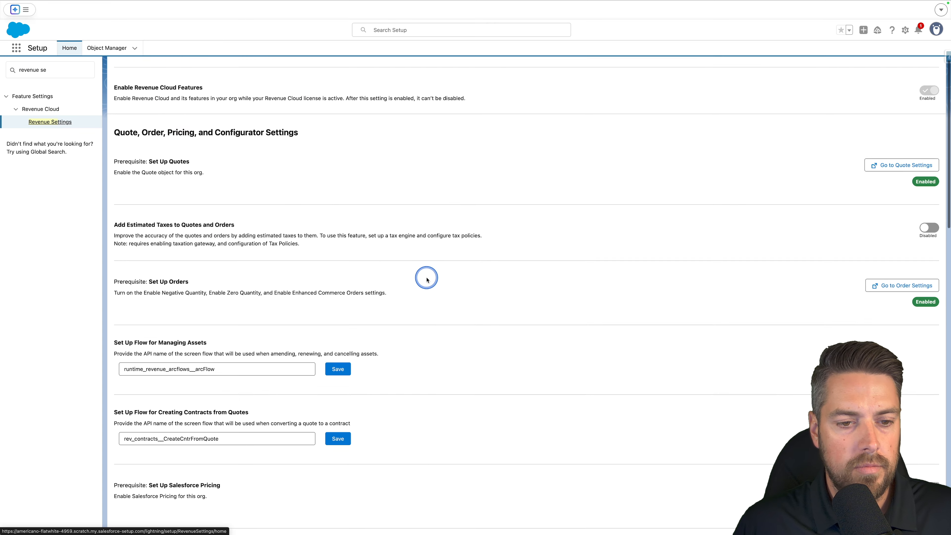
pyautogui.scroll(-8, 316, 262)
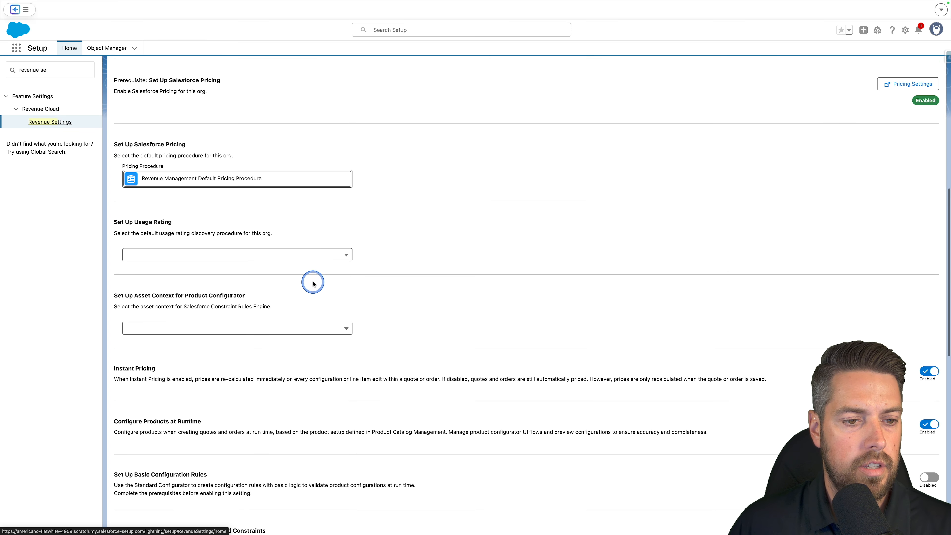
pyautogui.scroll(-3, 321, 253)
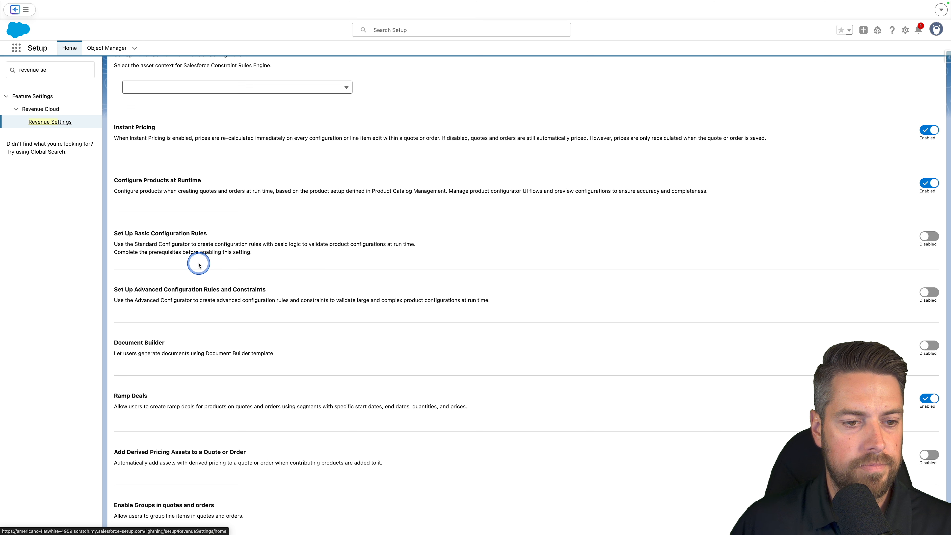
pyautogui.moveTo(114, 290); pyautogui.dragTo(283, 295)
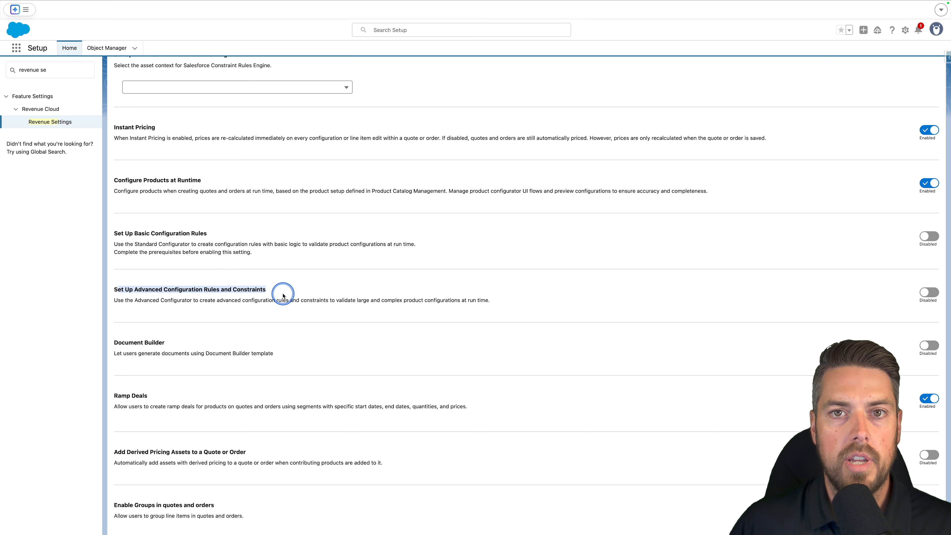
pyautogui.click(929, 292)
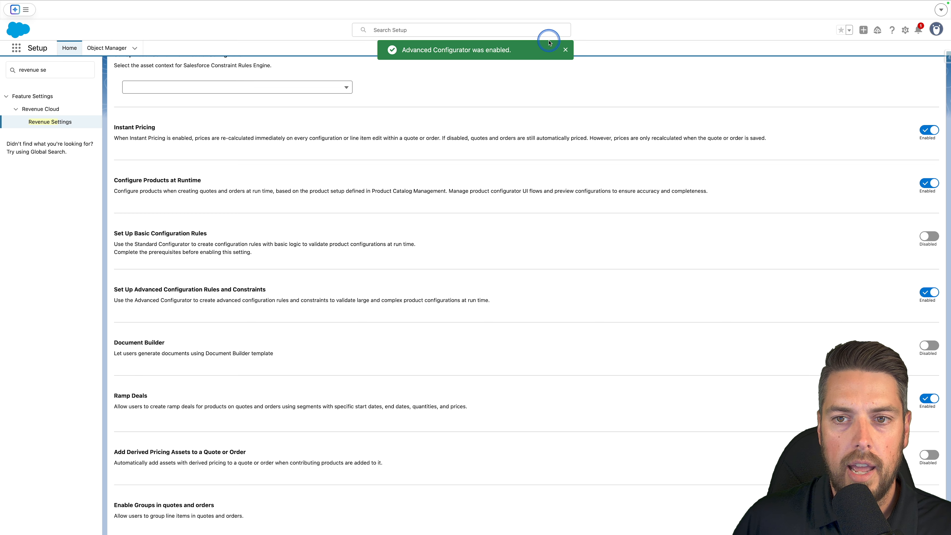
pyautogui.click(567, 51)
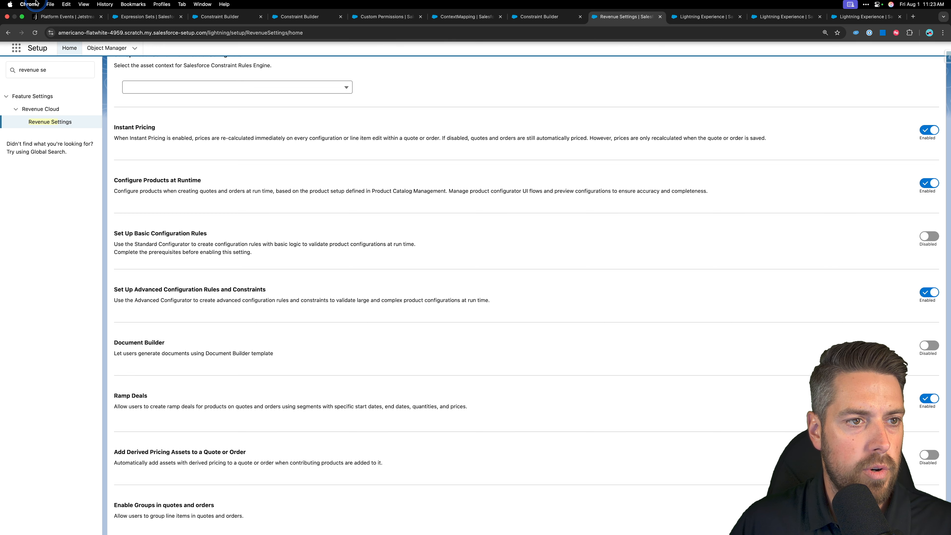
# Switch the display density to Compact and refresh the page.
pyautogui.click(933, 30)
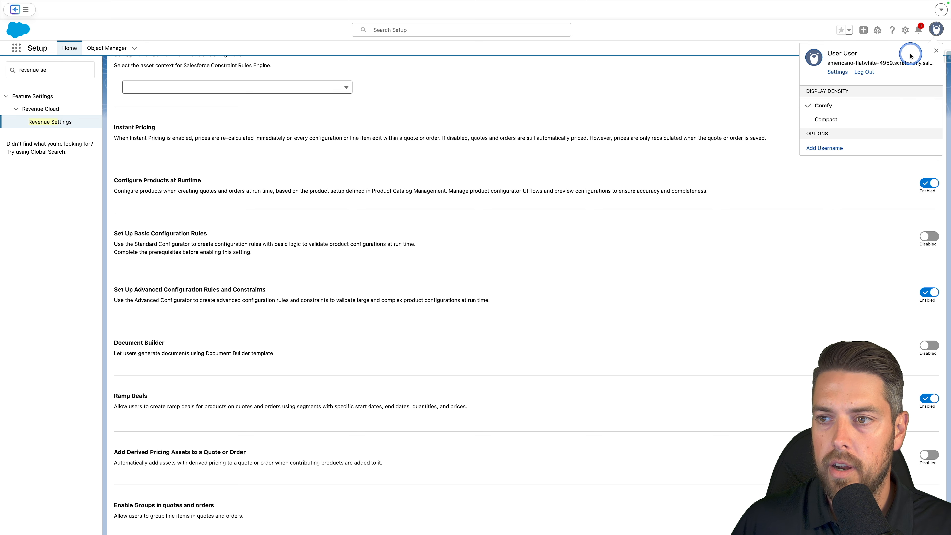
pyautogui.click(823, 119)
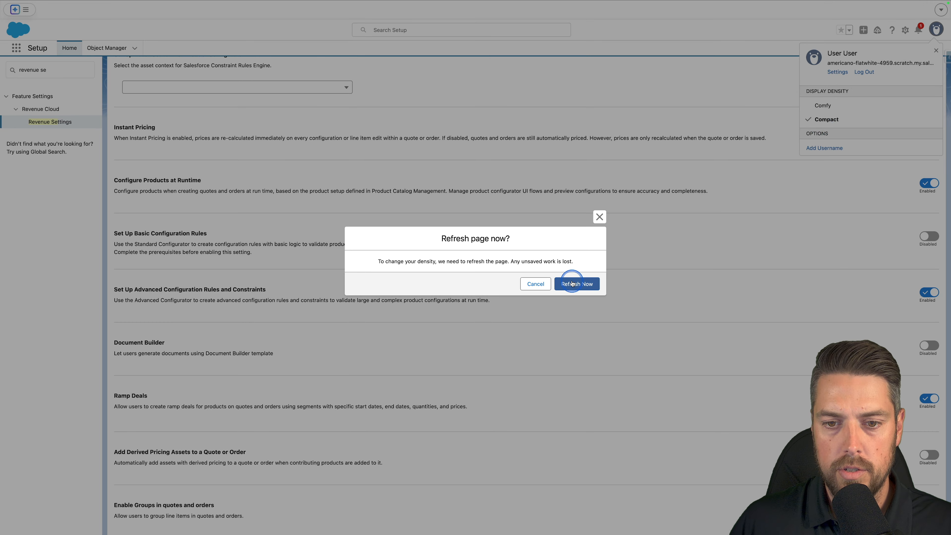
pyautogui.press('Return')
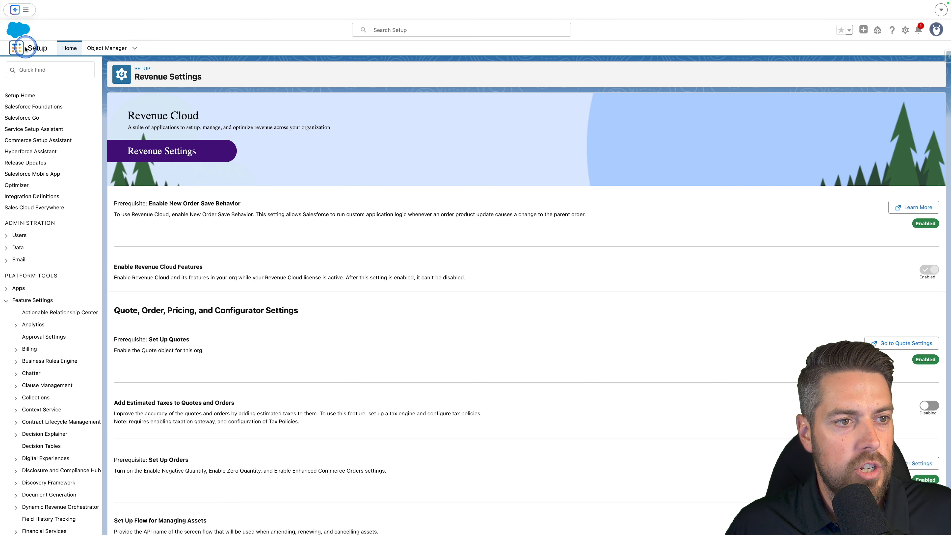
# Open Constraint Models from the App Launcher.
pyautogui.click(15, 55)
pyautogui.write('constraint')
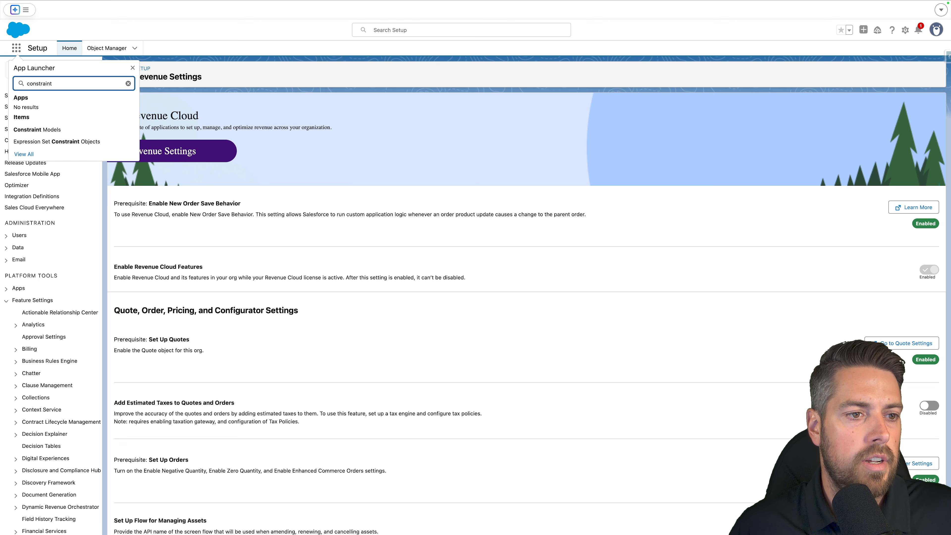
pyautogui.click(39, 131)
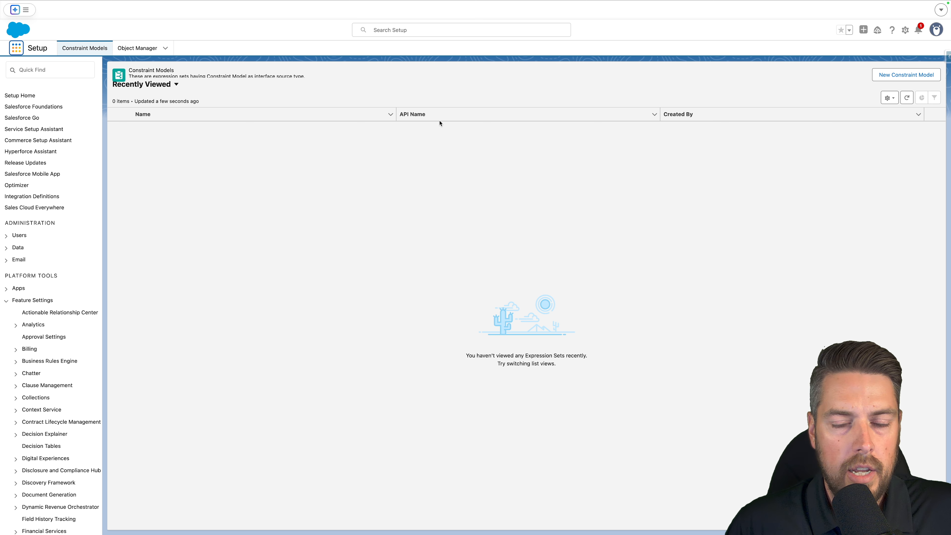
# Create a new constraint model named LaptopModel using the CustomSalesTransactionContext context definition.
pyautogui.click(876, 75)
pyautogui.click(382, 255)
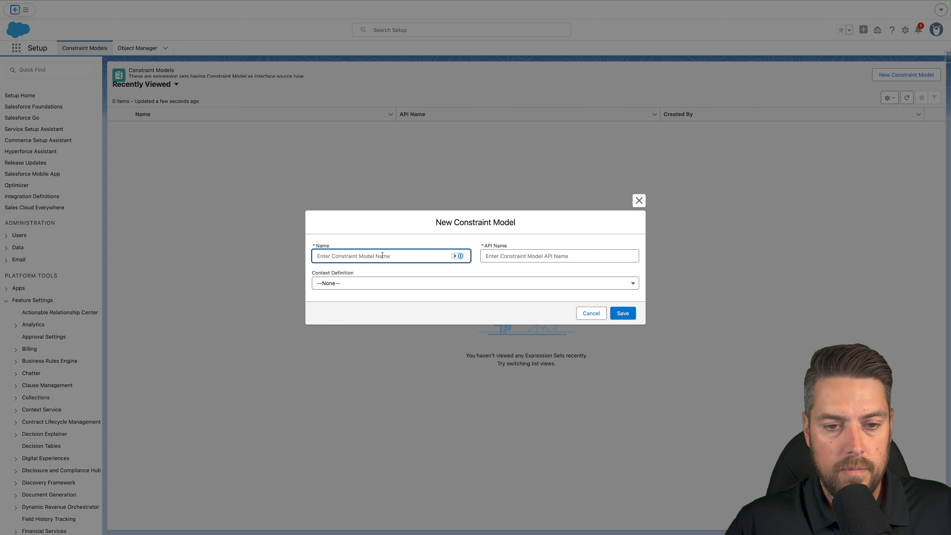
pyautogui.write('Laptop')
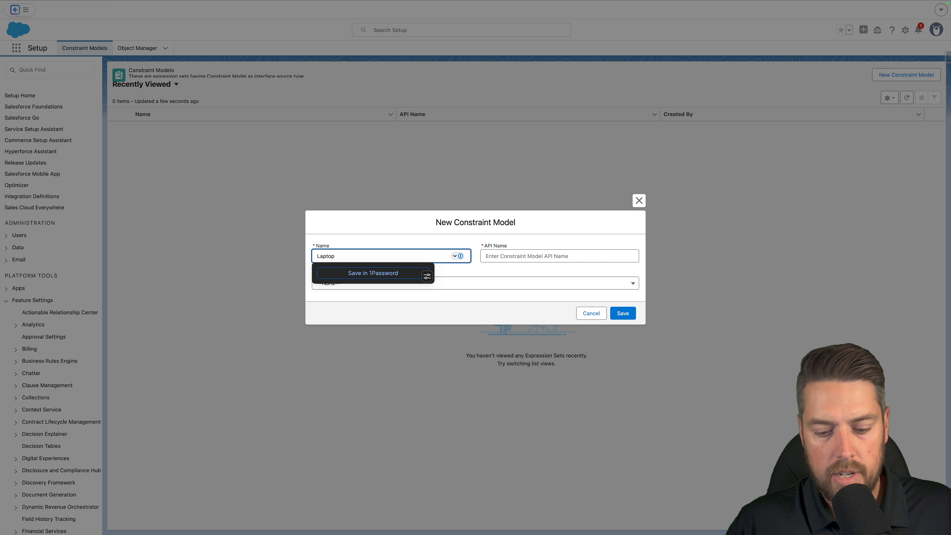
pyautogui.write('Model')
pyautogui.press('Tab')
pyautogui.click(376, 279)
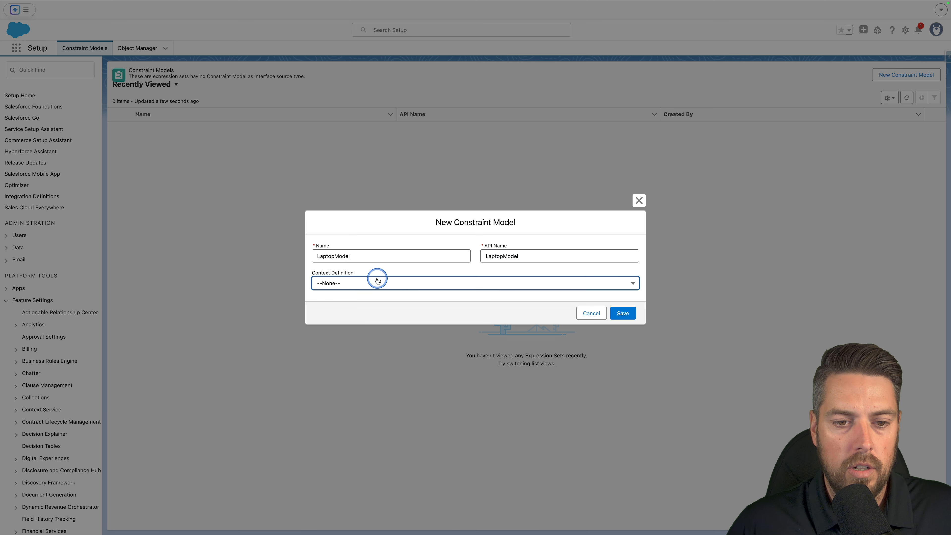
pyautogui.scroll(-1, 404, 348)
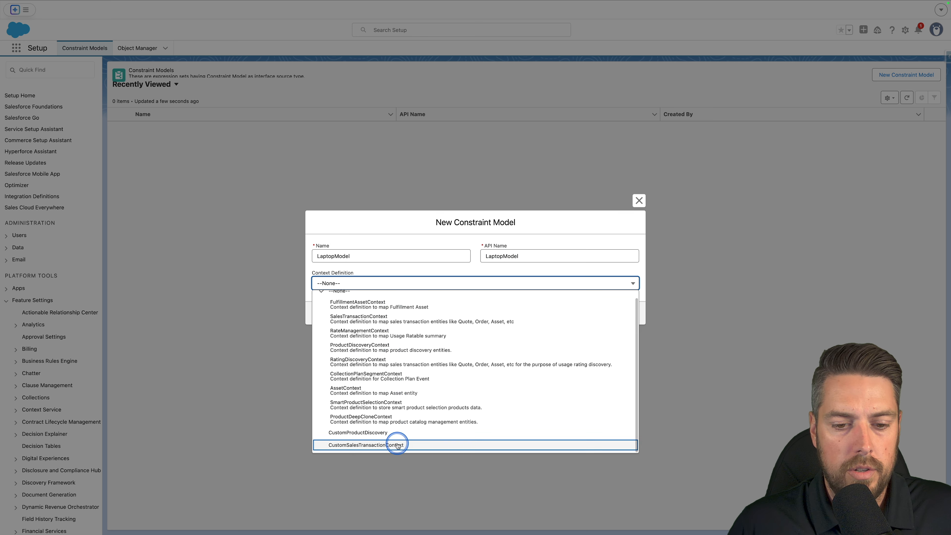
pyautogui.click(371, 444)
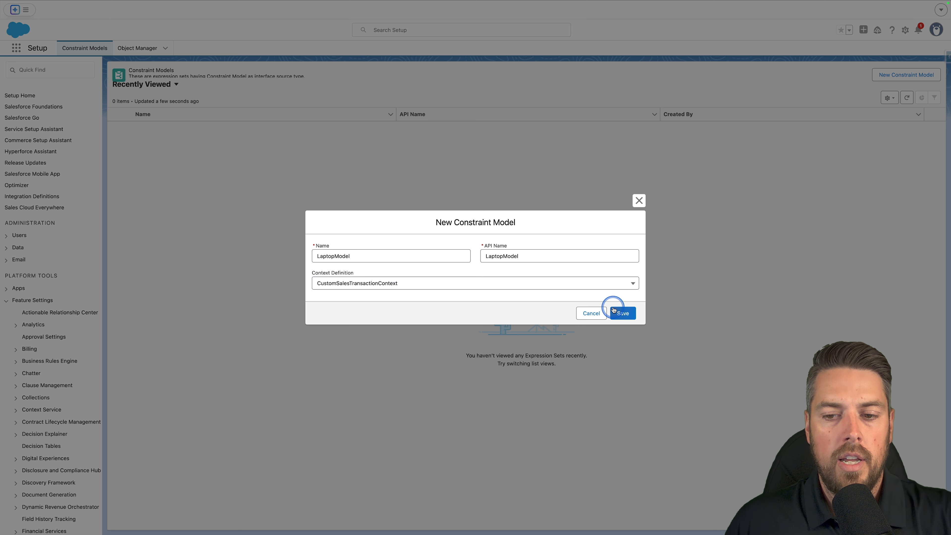
pyautogui.click(622, 314)
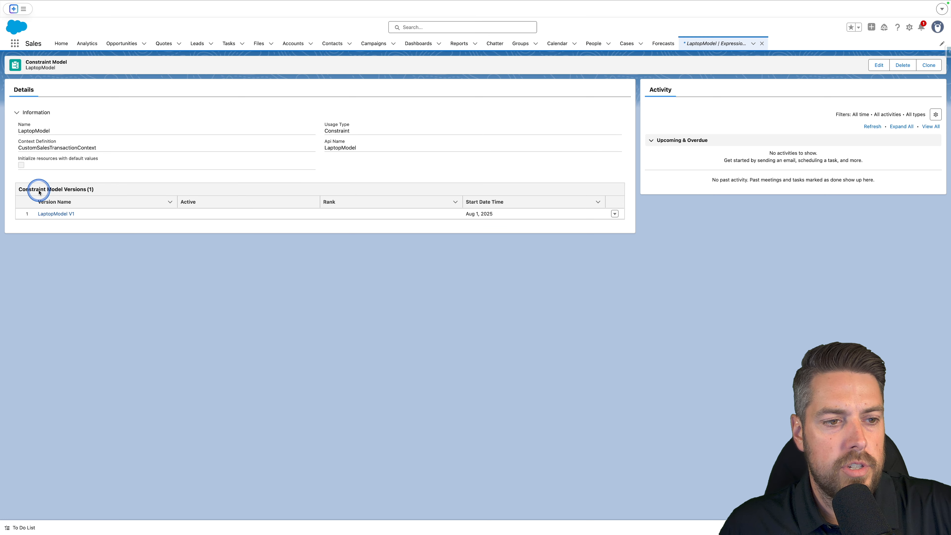
# Open version LaptopModel V1 and add the Smart Office Bundle and Remote Work Bundle products to the model.
pyautogui.click(54, 216)
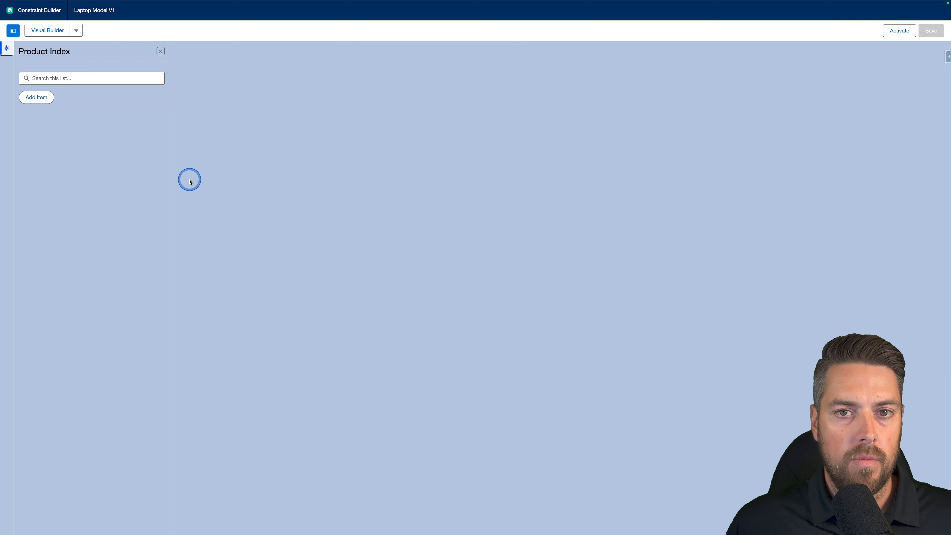
pyautogui.click(37, 97)
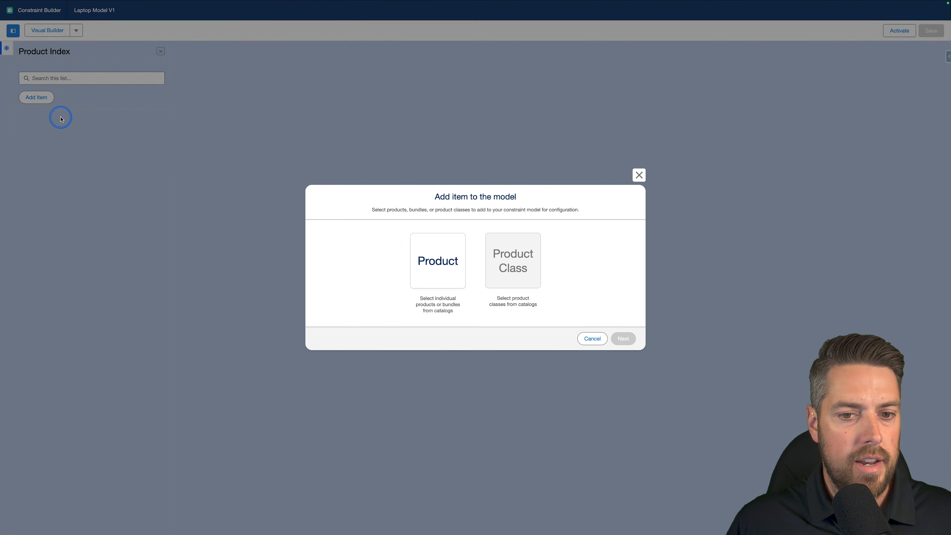
pyautogui.click(434, 270)
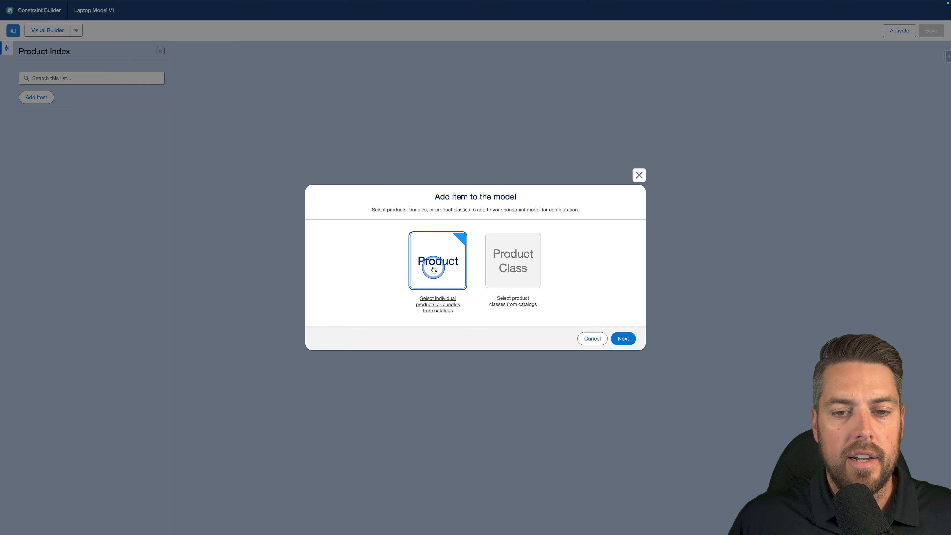
pyautogui.click(622, 338)
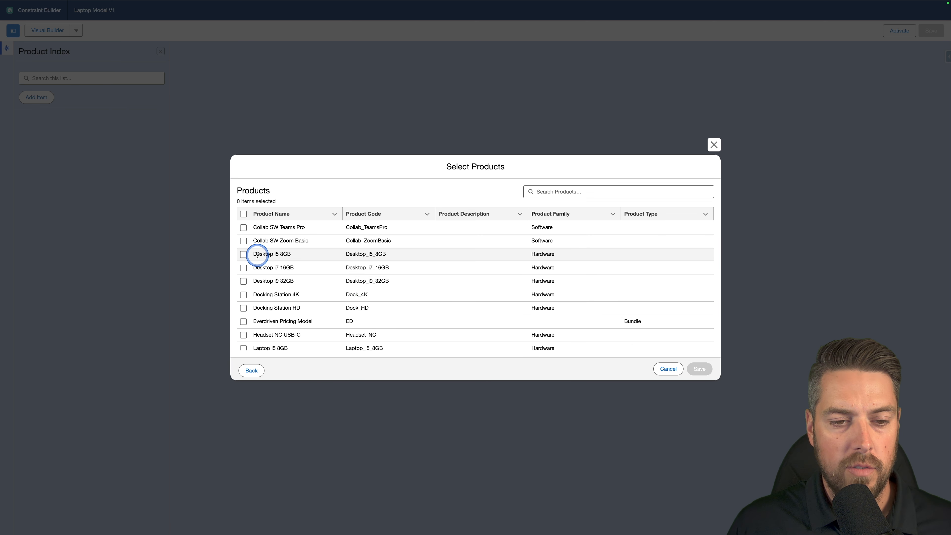
pyautogui.scroll(-2, 303, 268)
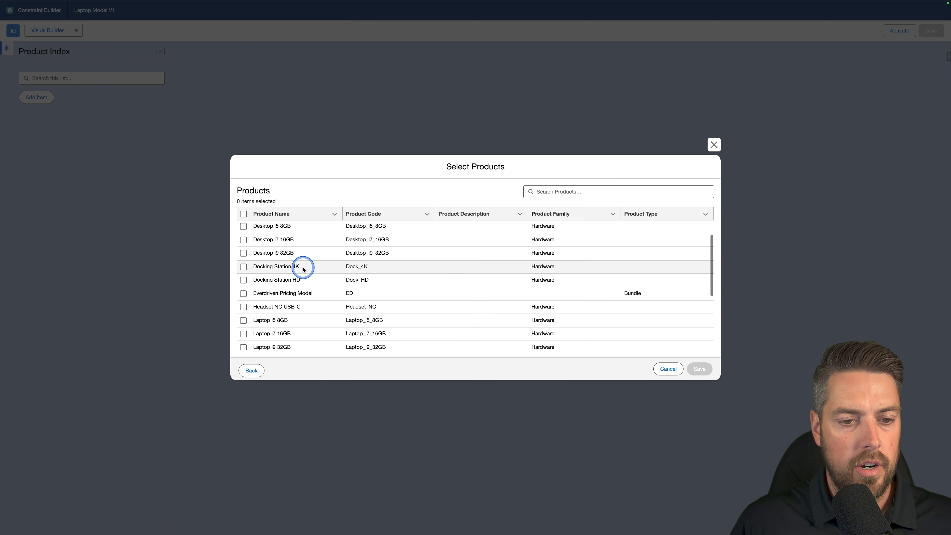
pyautogui.scroll(-5, 308, 263)
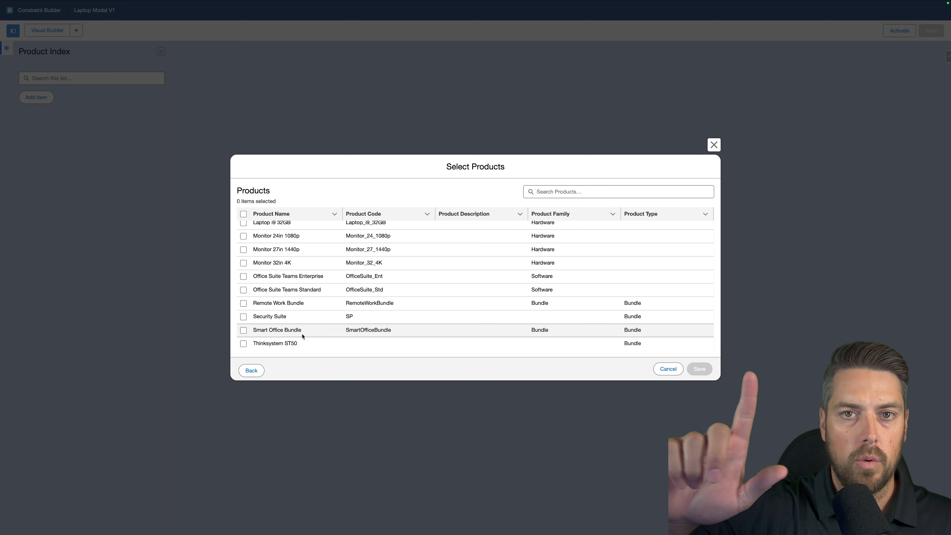
pyautogui.click(243, 330)
pyautogui.click(244, 304)
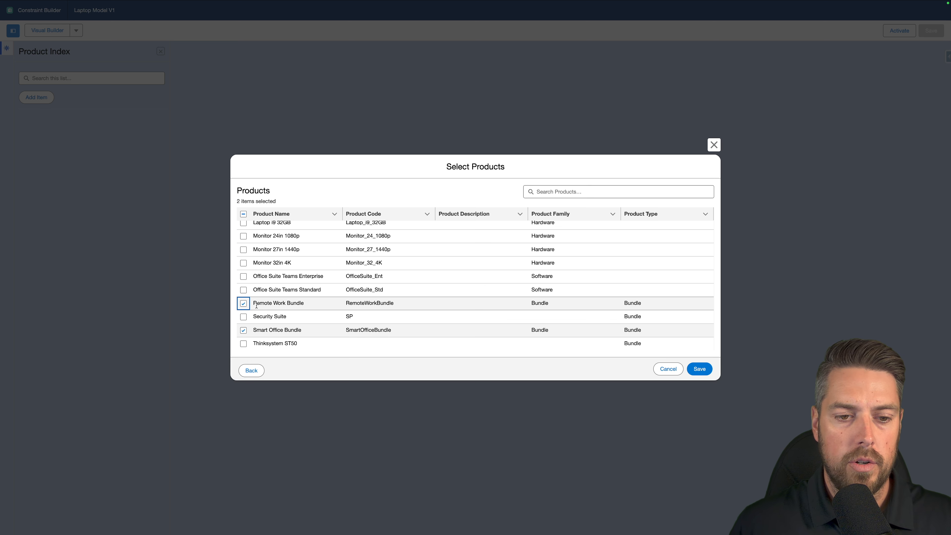
pyautogui.click(690, 374)
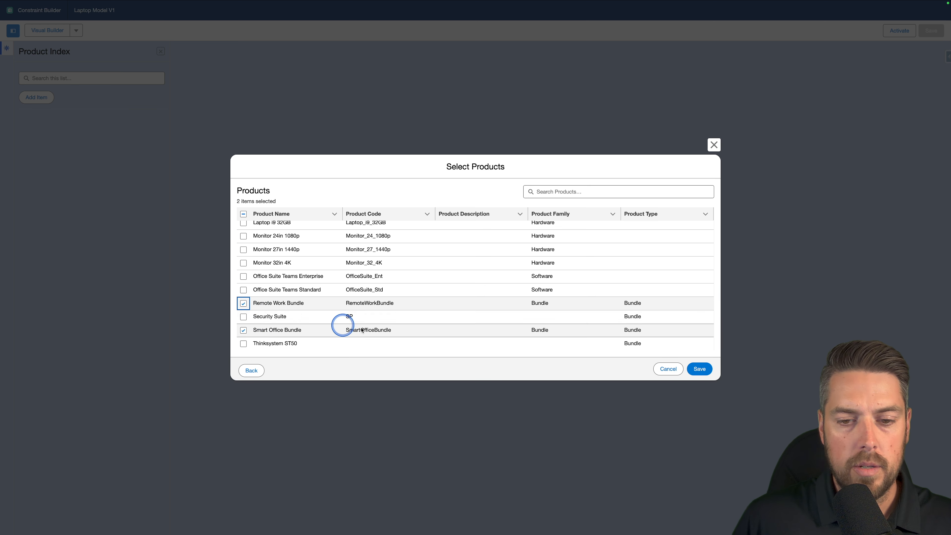
pyautogui.click(699, 368)
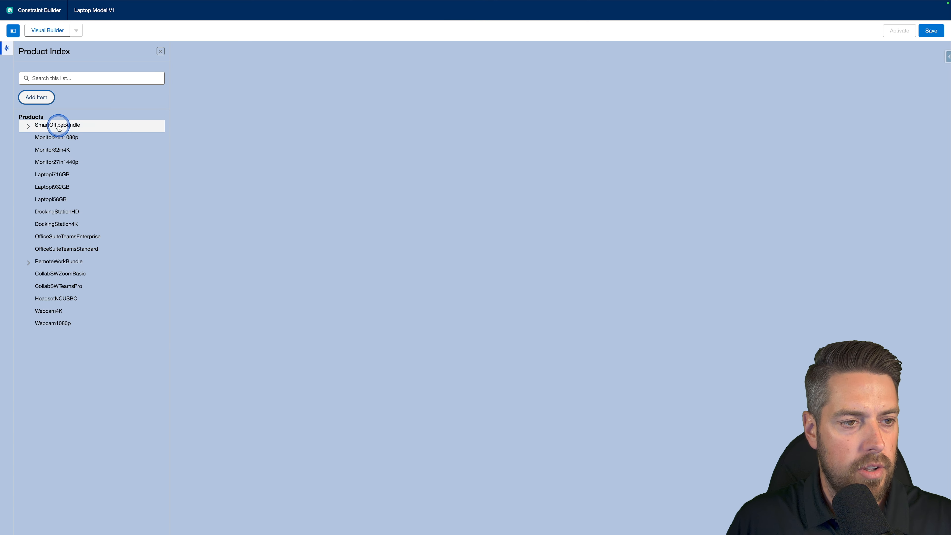
# Place SmartOfficeBundle on the visual canvas, briefly open and close its constraint menu, and save the constraint model.
pyautogui.click(28, 126)
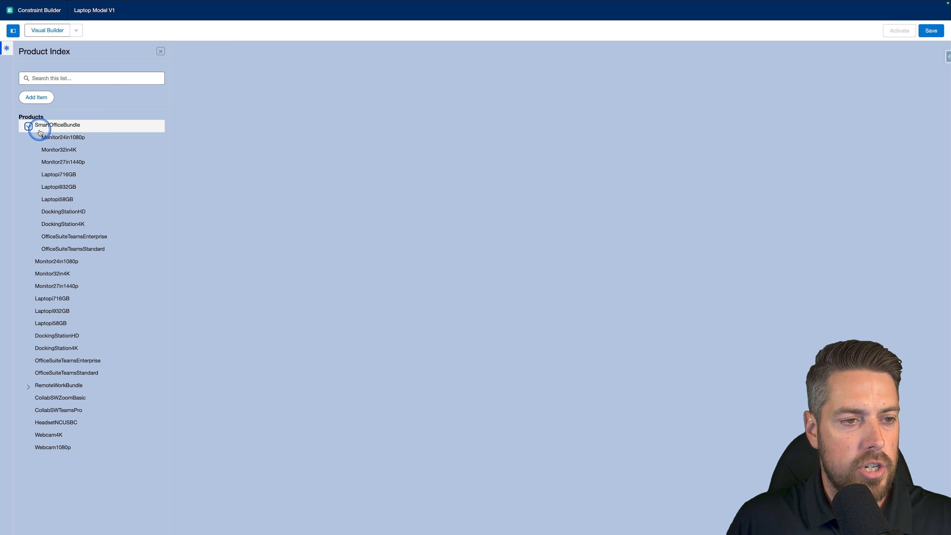
pyautogui.click(29, 126)
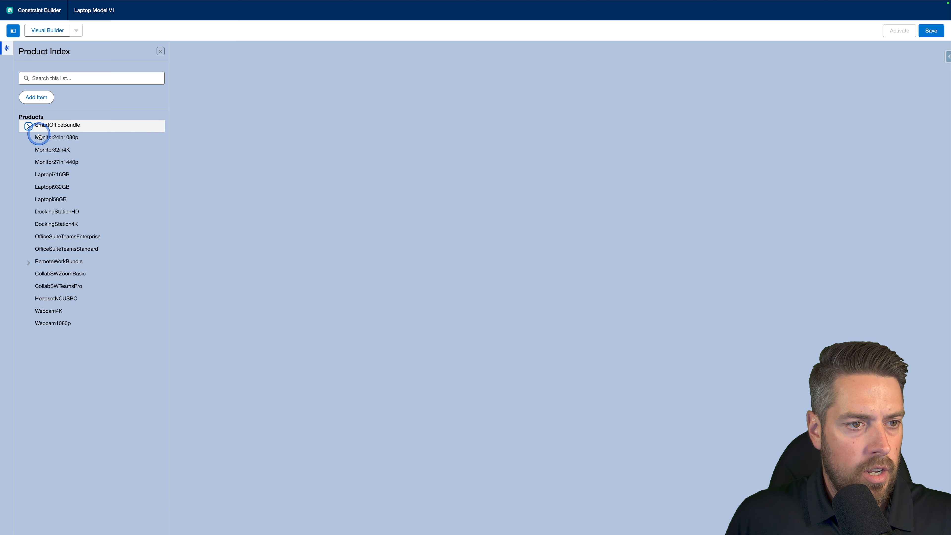
pyautogui.click(80, 127)
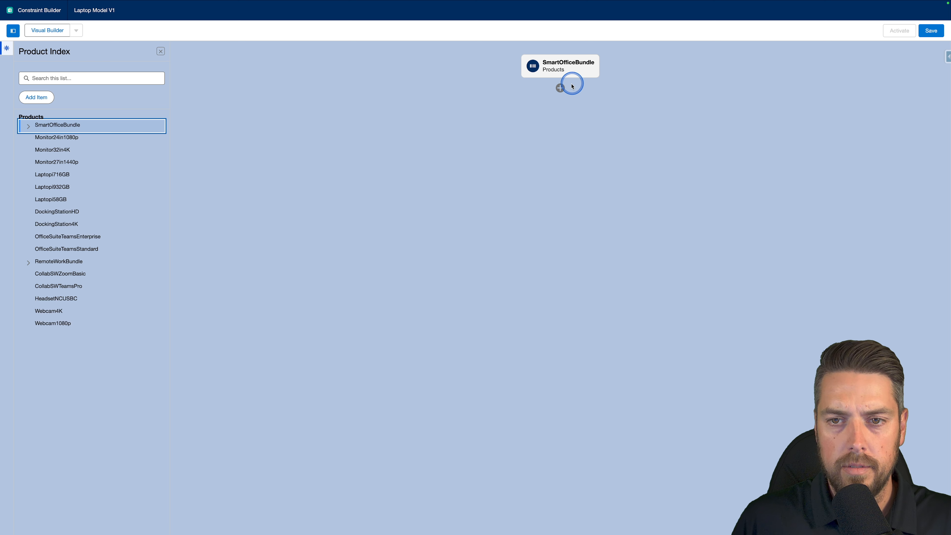
pyautogui.click(558, 88)
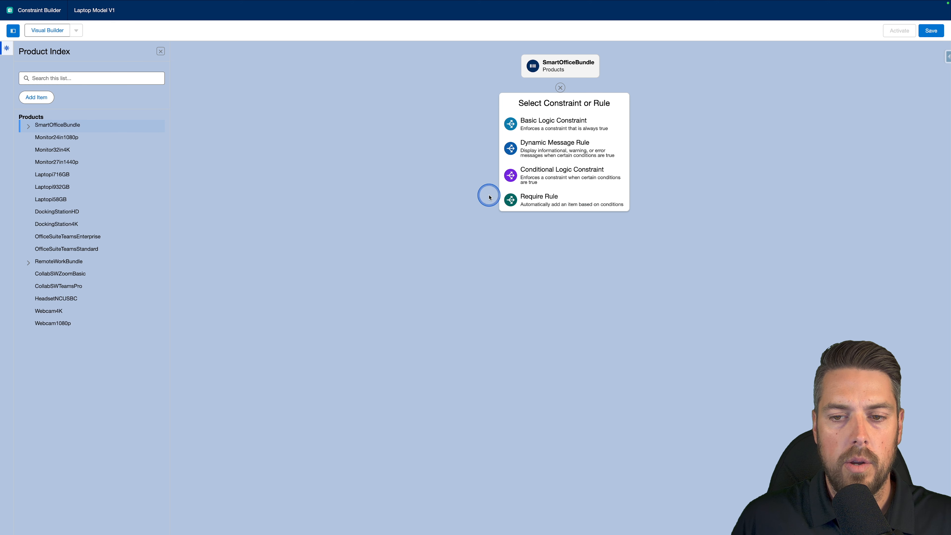
pyautogui.click(560, 88)
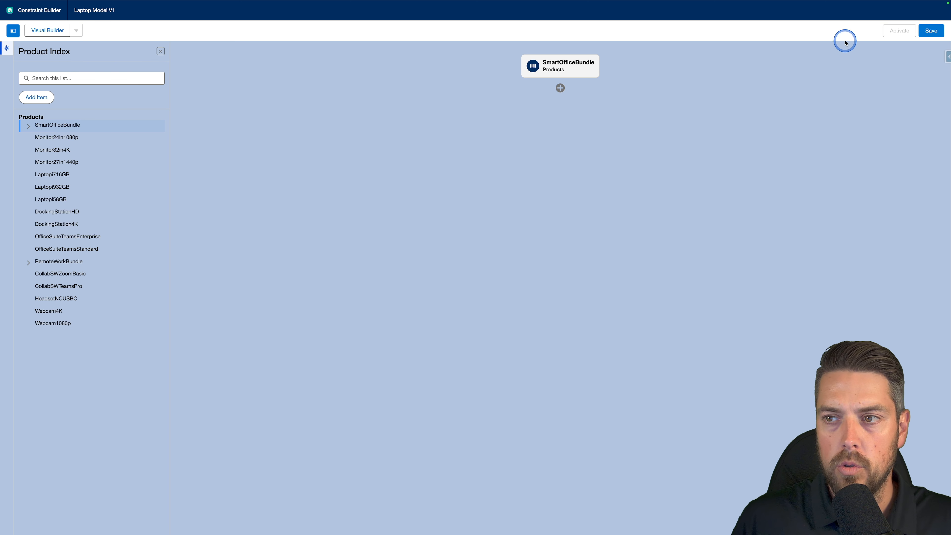
pyautogui.click(923, 30)
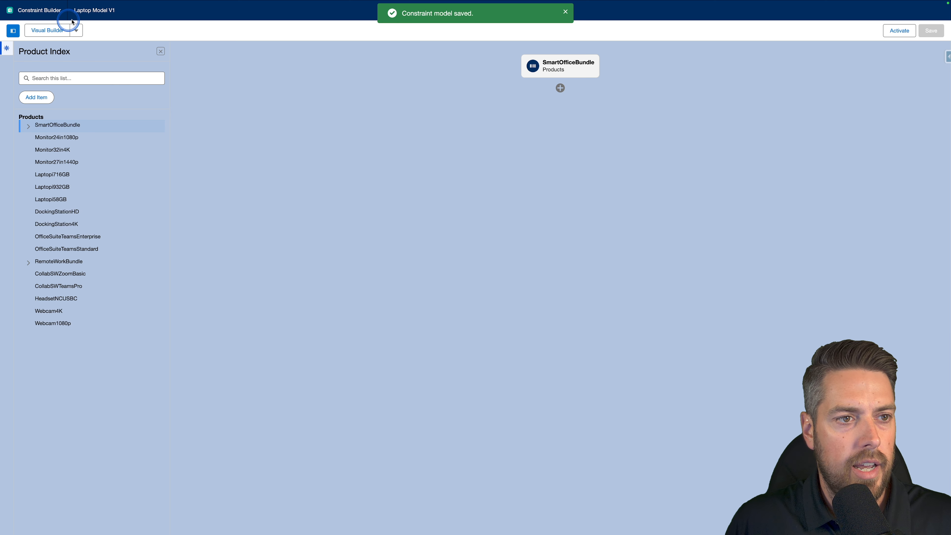
# Switch to the CML Editor and review the generated type and relation definitions.
pyautogui.click(75, 31)
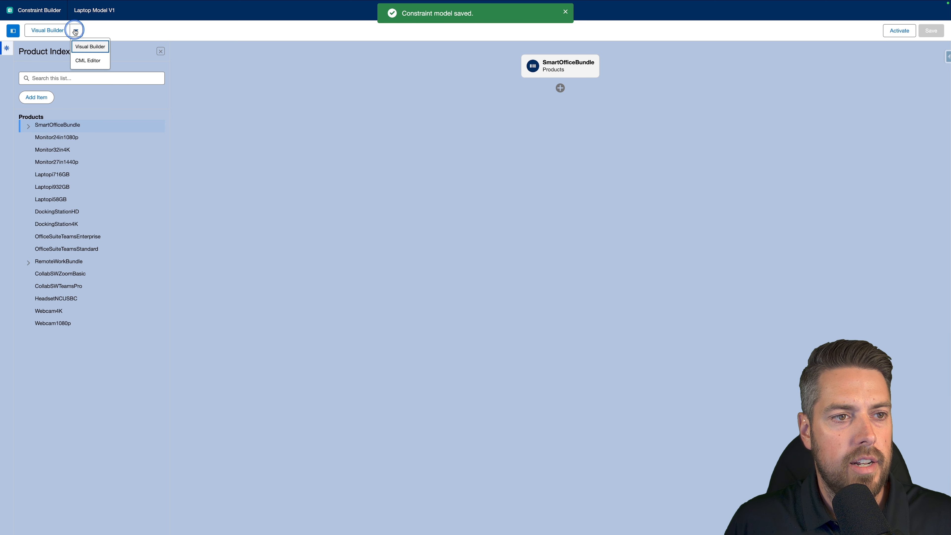
pyautogui.click(88, 62)
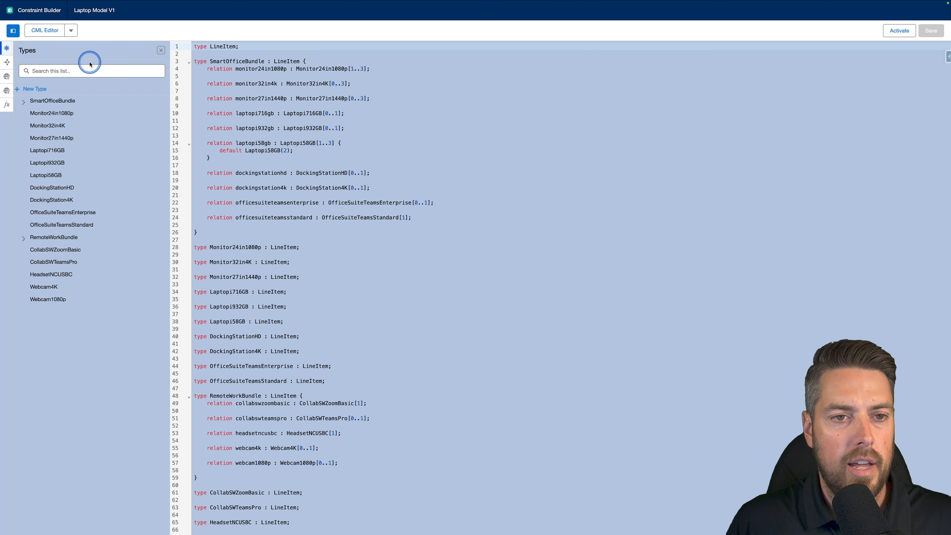
pyautogui.click(351, 129)
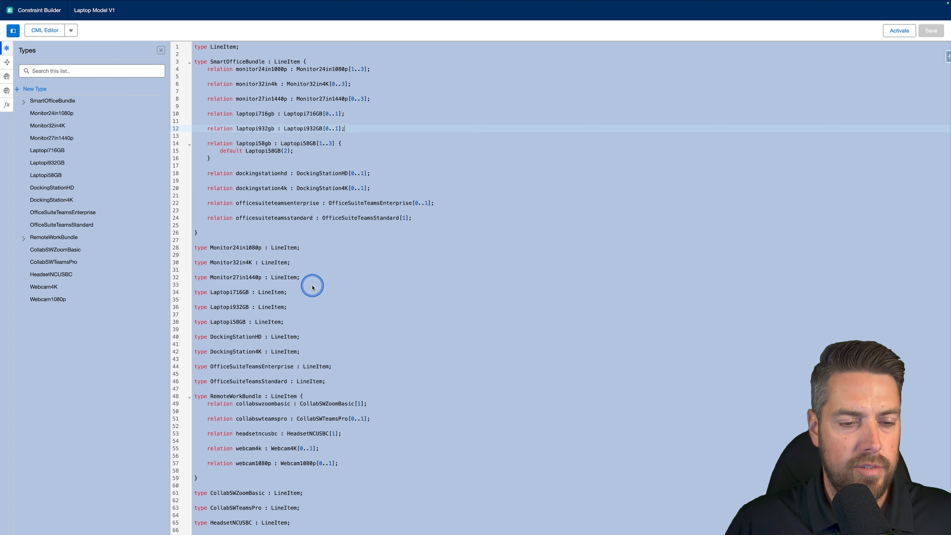
pyautogui.scroll(-1, 311, 293)
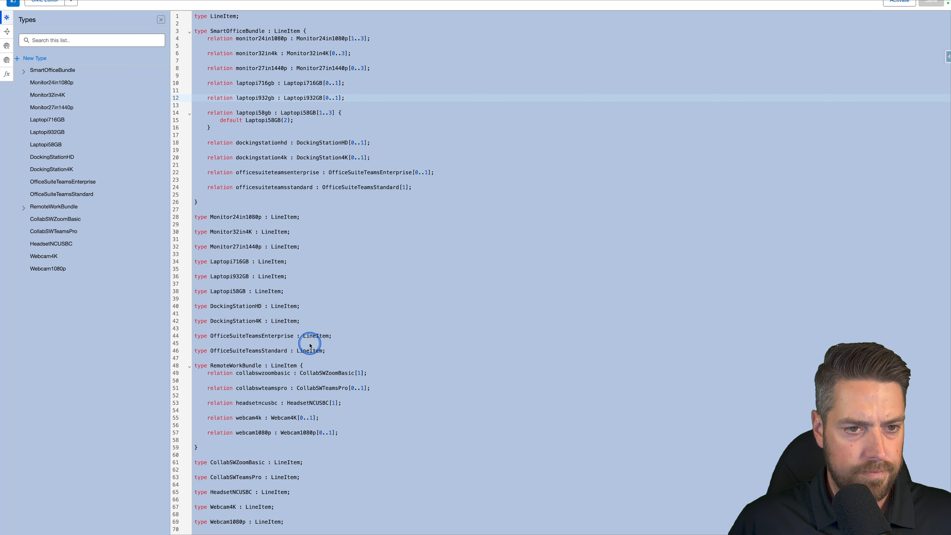
pyautogui.scroll(2, 310, 345)
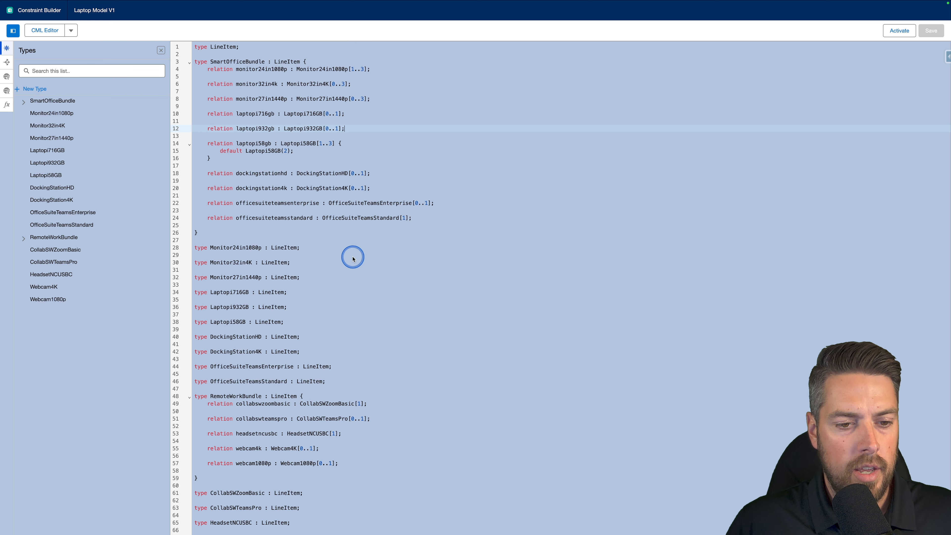
pyautogui.scroll(-2, 352, 259)
# Paste the Quote rule requiring RemoteWorkBundle when SmartOfficeBundle has a 24in 1080p monitor below the last type definition.
pyautogui.click(307, 522)
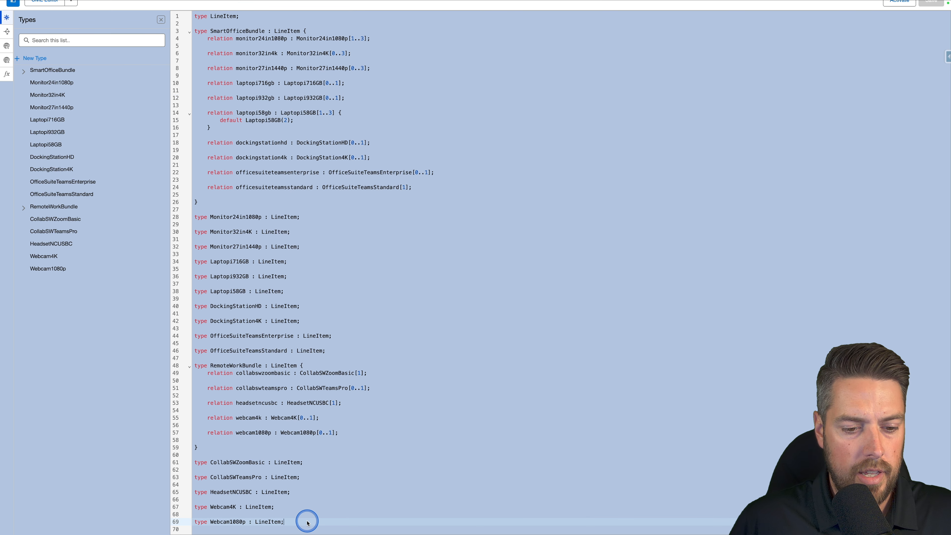
pyautogui.press('Return')
pyautogui.press('Return')
pyautogui.press('Return')
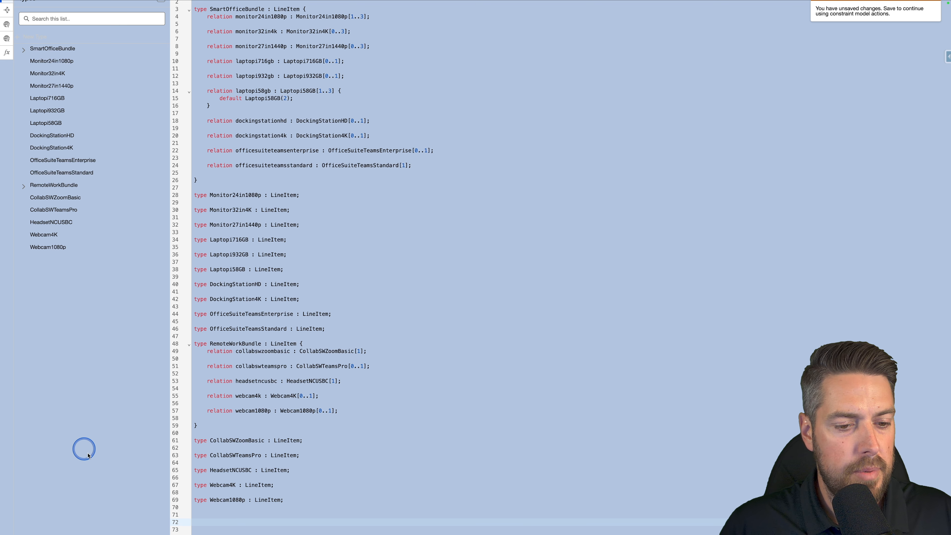
pyautogui.click(223, 514)
pyautogui.write('// Transaction-level rule: when SmartOfficeBundle with a 24" monitor is added, auto-add RemoteWorkBundle @(virtual = true) type Quote {     @(sourceContextNode = "SalesTransaction.SalesTransactionItem")     relation smartOfficeBundle : SmartOfficeBundle[0..1];      @(sourceContextNode = "SalesTransaction.SalesTransactionItem")     relation remoteWorkBundle : RemoteWorkBundle[0..1];      // If SmartOfficeBundle contains a 24" 1080p monitor, require a RemoteWorkBundle     require(         smartOfficeBundle[SmartOfficeBundle].monitor24in1080p[Monitor24in1080p],         remoteWorkBundle[RemoteWorkBundle],         "Smart Office Bundle with 24\\" monitor requires a Remote Work Bundle"     ); }')
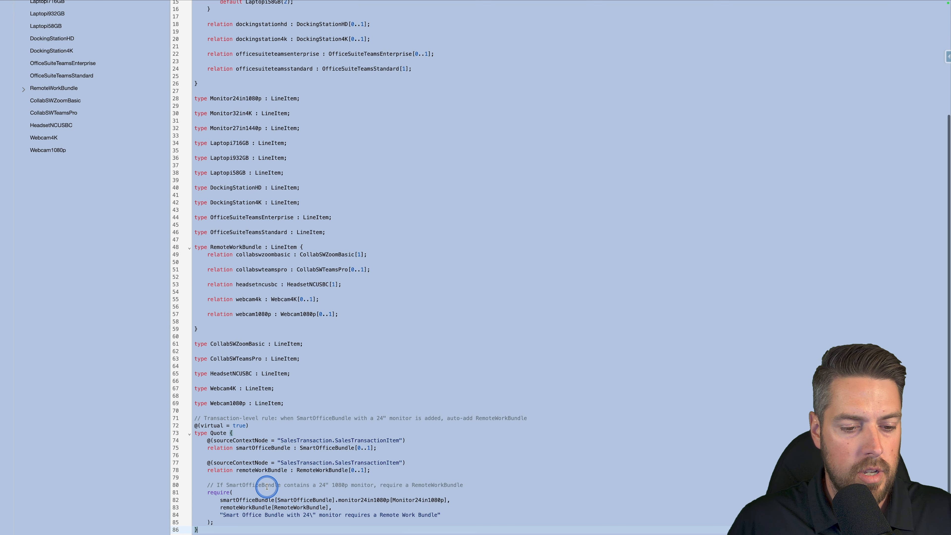
pyautogui.press('Return')
pyautogui.press('Return')
pyautogui.press('Return')
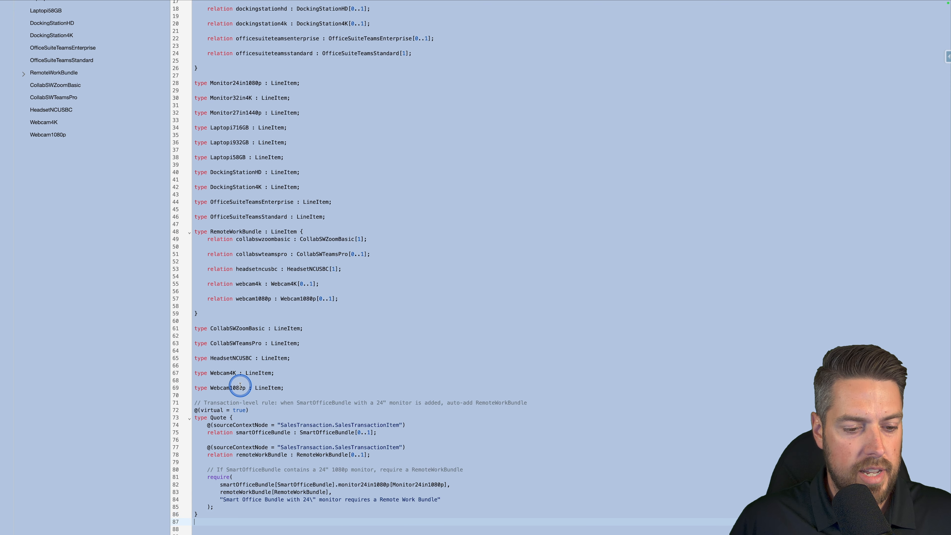
pyautogui.press('Return')
pyautogui.press('Return')
pyautogui.press('Return')
pyautogui.press('Return')
pyautogui.press('Return')
pyautogui.press('Return')
pyautogui.press('Return')
pyautogui.press('Return')
pyautogui.press('Return')
pyautogui.press('Return')
pyautogui.press('Return')
pyautogui.press('Return')
pyautogui.press('Return')
pyautogui.press('Return')
pyautogui.press('Return')
pyautogui.press('Return')
pyautogui.press('Return')
pyautogui.press('Return')
pyautogui.press('Return')
pyautogui.press('Return')
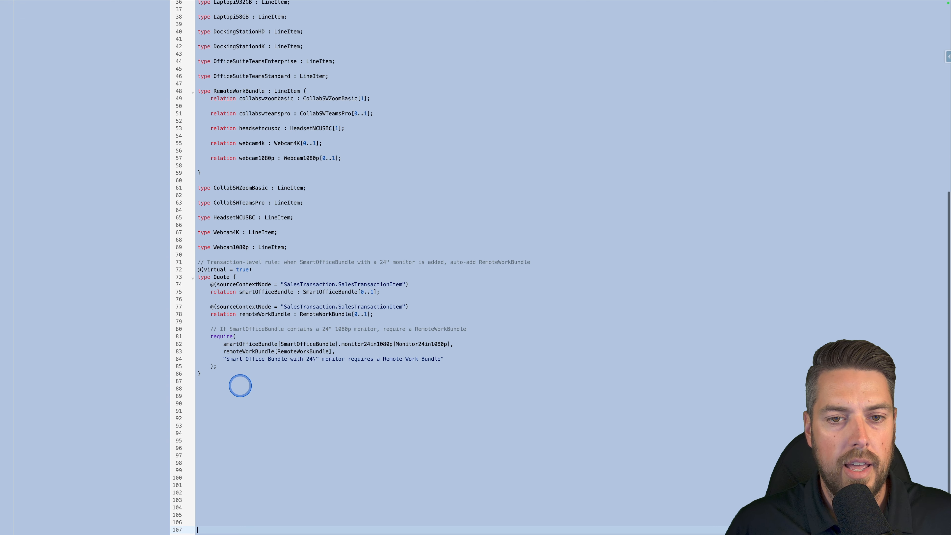
pyautogui.press('Return')
pyautogui.press('Return')
pyautogui.press('Return')
# Review the pasted Quote type and its require rule in the CML code.
pyautogui.click(225, 255)
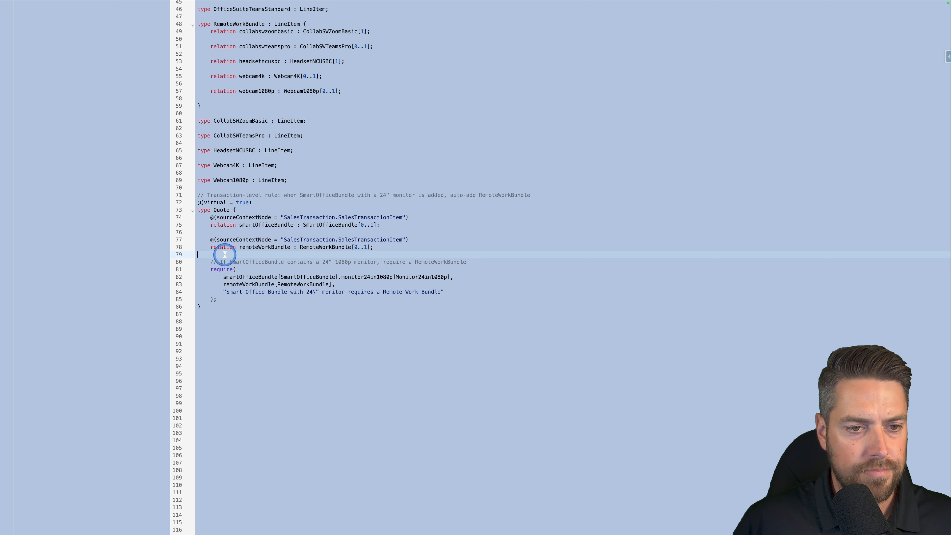
pyautogui.scroll(10, 261, 288)
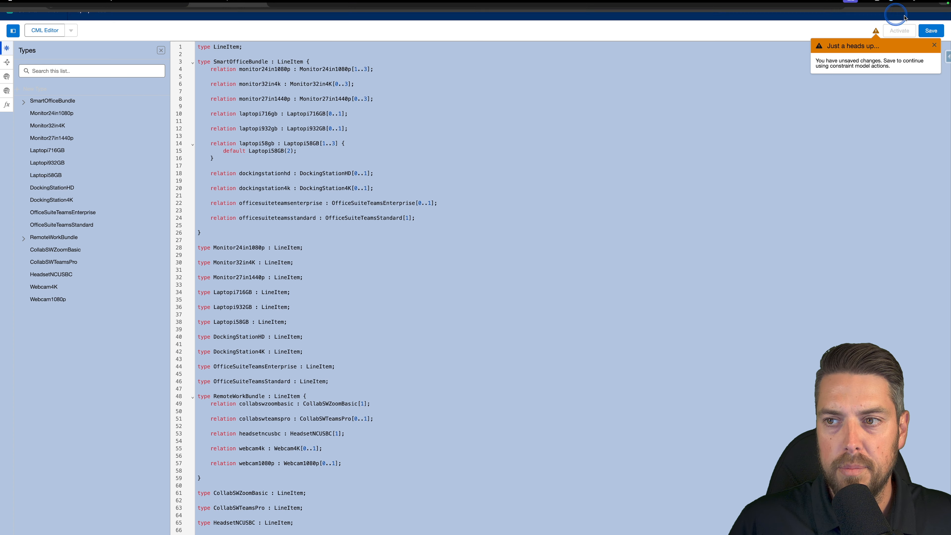
pyautogui.click(310, 182)
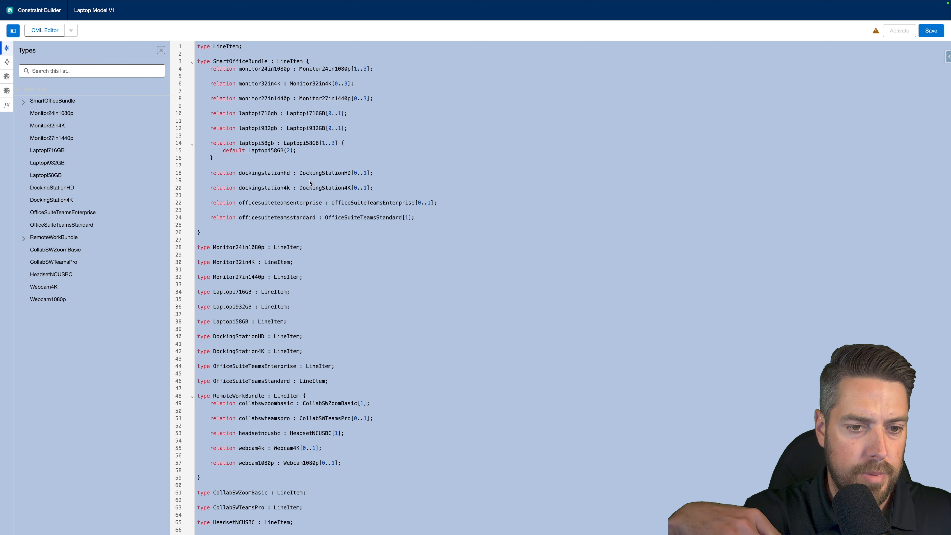
pyautogui.scroll(-10, 310, 183)
pyautogui.click(309, 207)
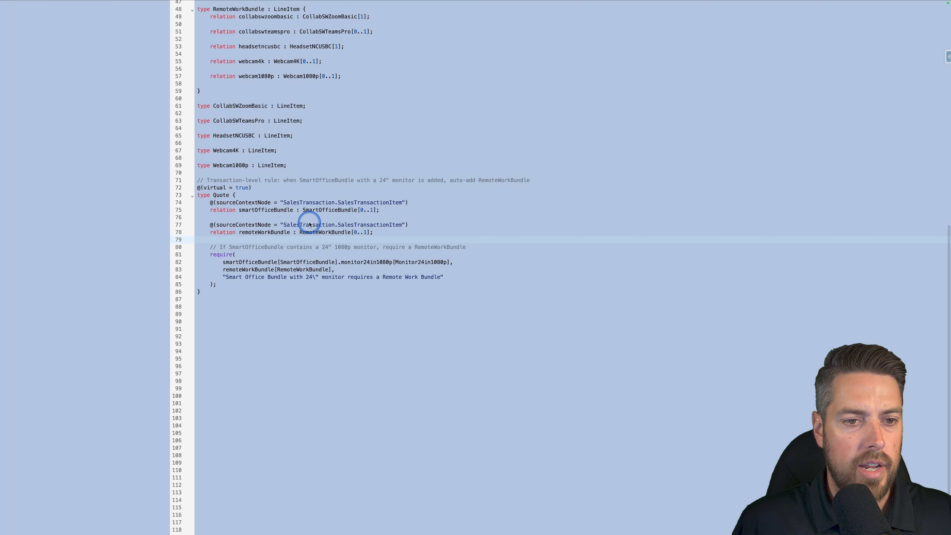
# Inspect the Quote type's sourceContextNode annotations and its smartOfficeBundle and remoteWorkBundle relations line by line.
pyautogui.click(267, 187)
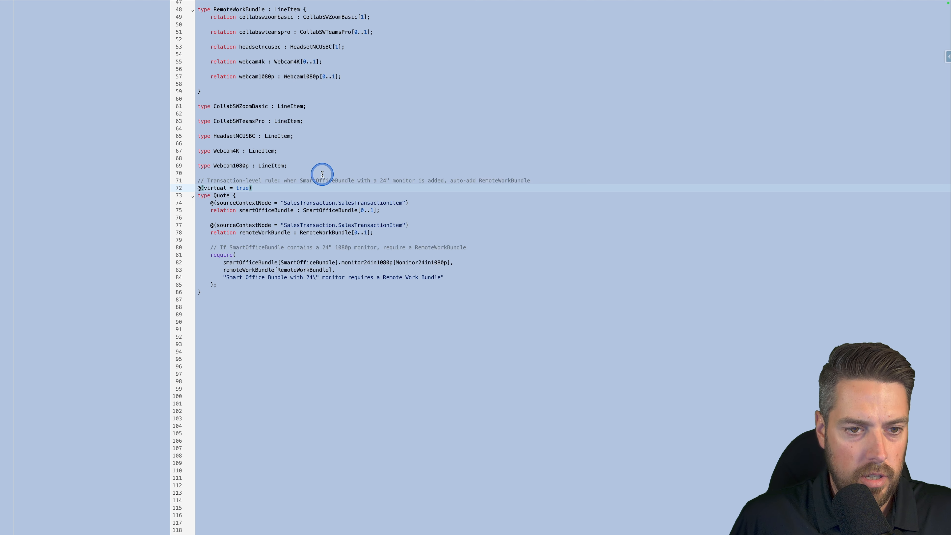
pyautogui.click(237, 194)
pyautogui.click(193, 198)
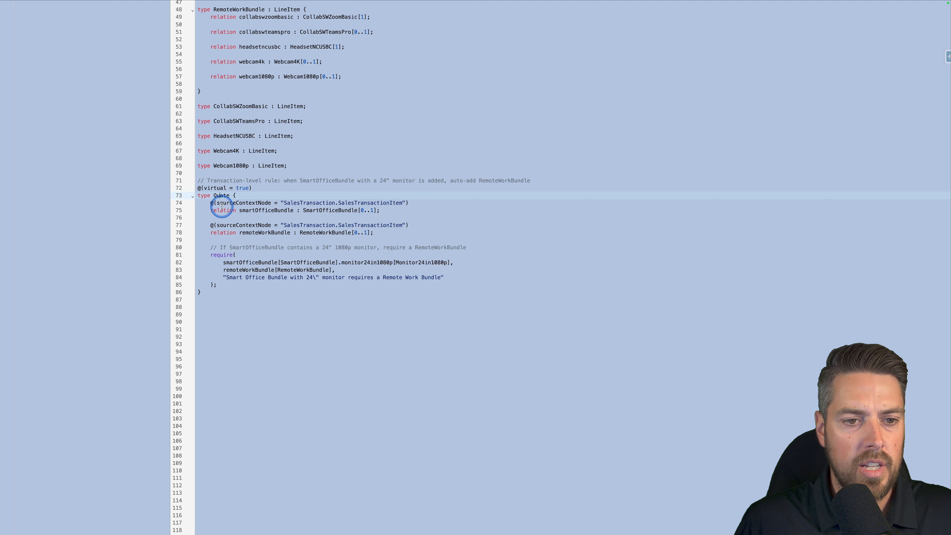
pyautogui.moveTo(209, 202); pyautogui.dragTo(411, 202)
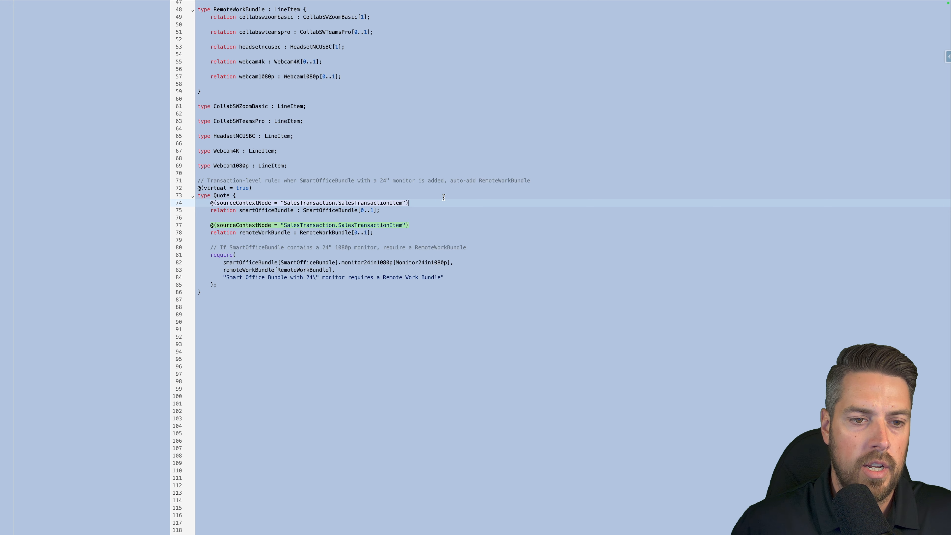
pyautogui.click(393, 211)
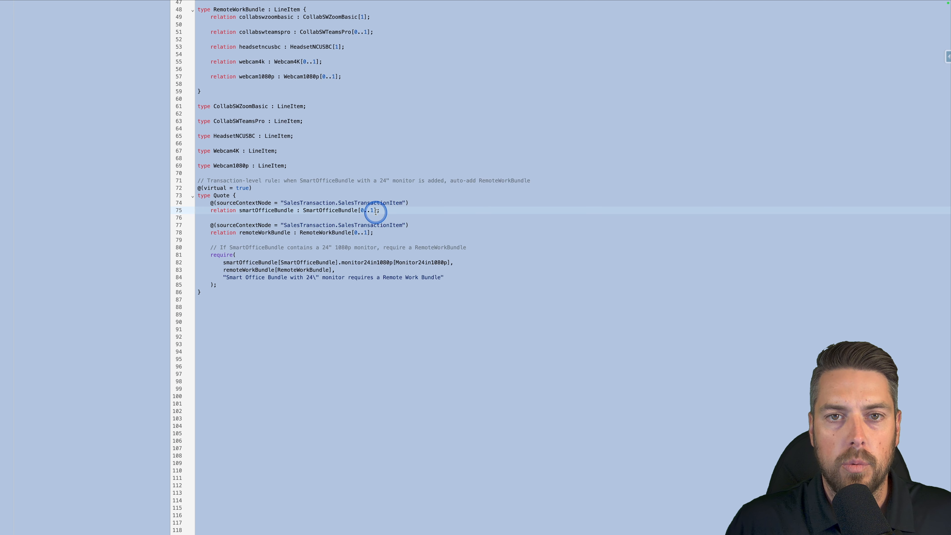
pyautogui.click(211, 210)
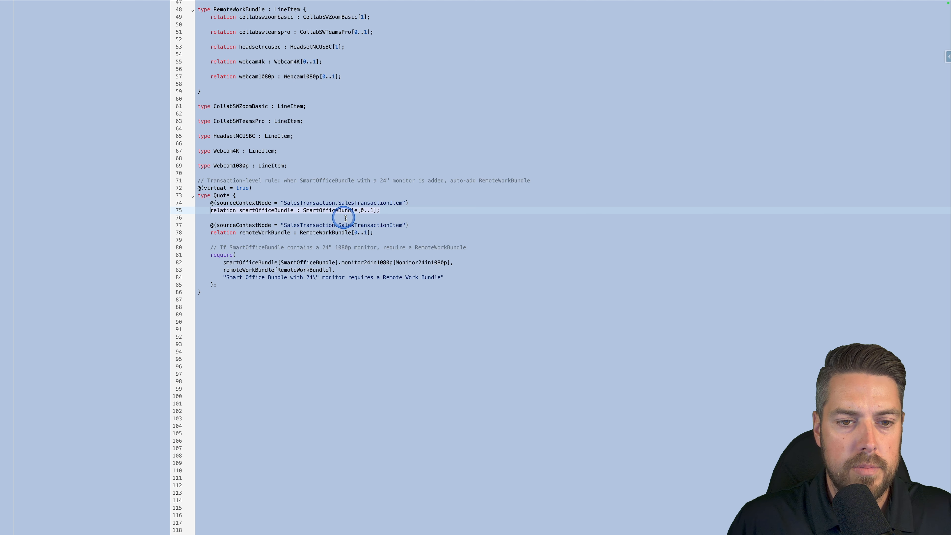
pyautogui.click(375, 233)
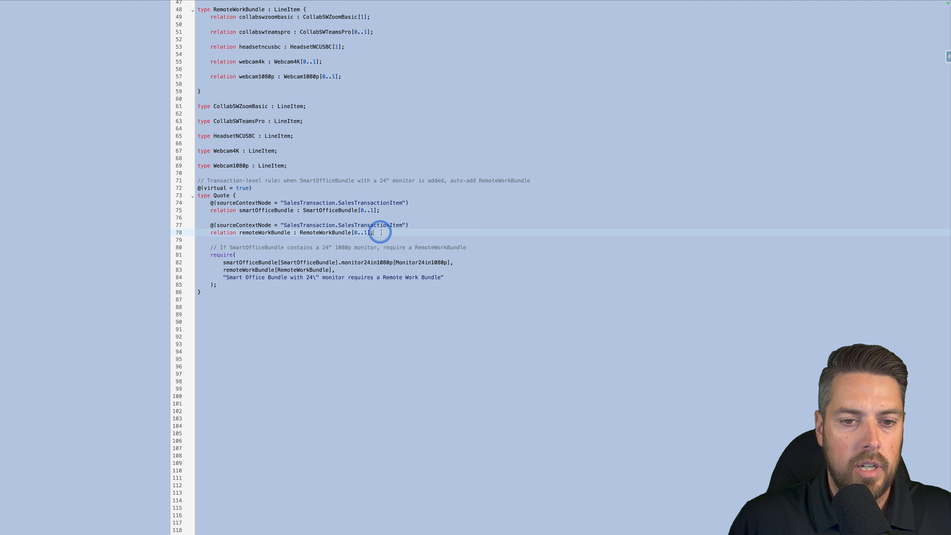
pyautogui.click(224, 234)
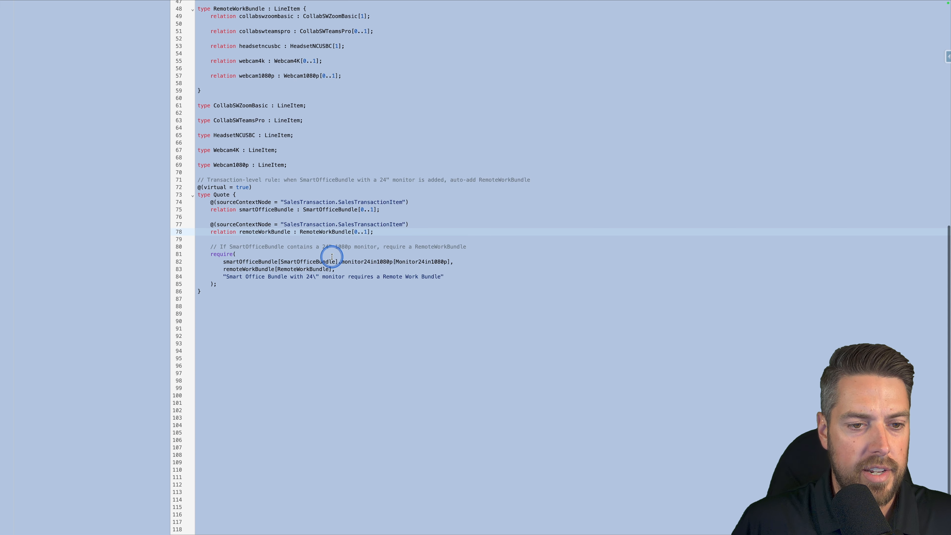
# Inspect each argument of the require statement, including the escaped 24\" inside the rule message.
pyautogui.click(251, 269)
pyautogui.click(210, 253)
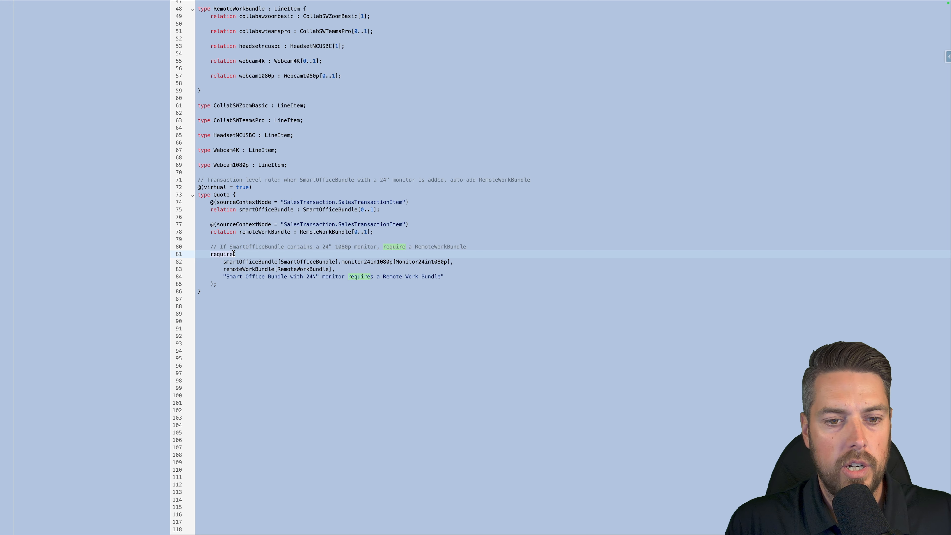
pyautogui.click(267, 277)
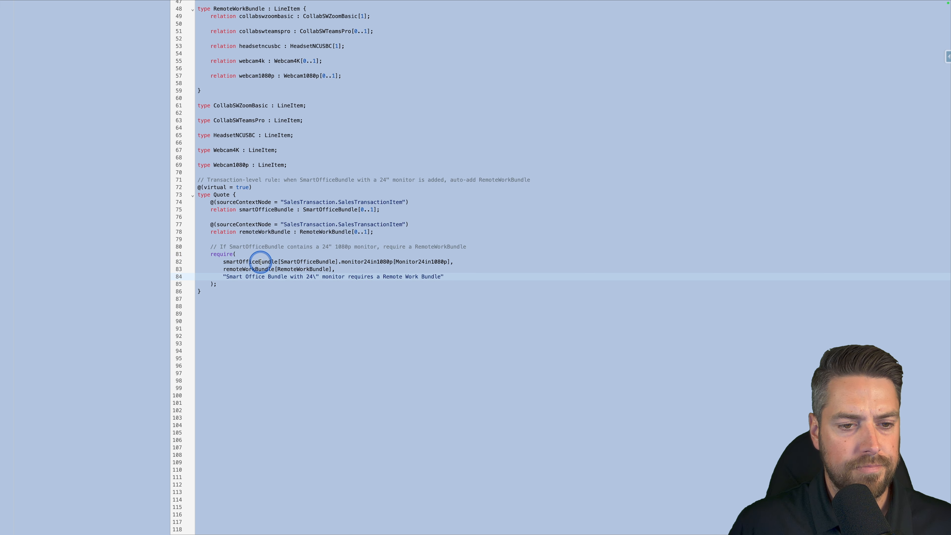
pyautogui.click(223, 262)
pyautogui.click(333, 262)
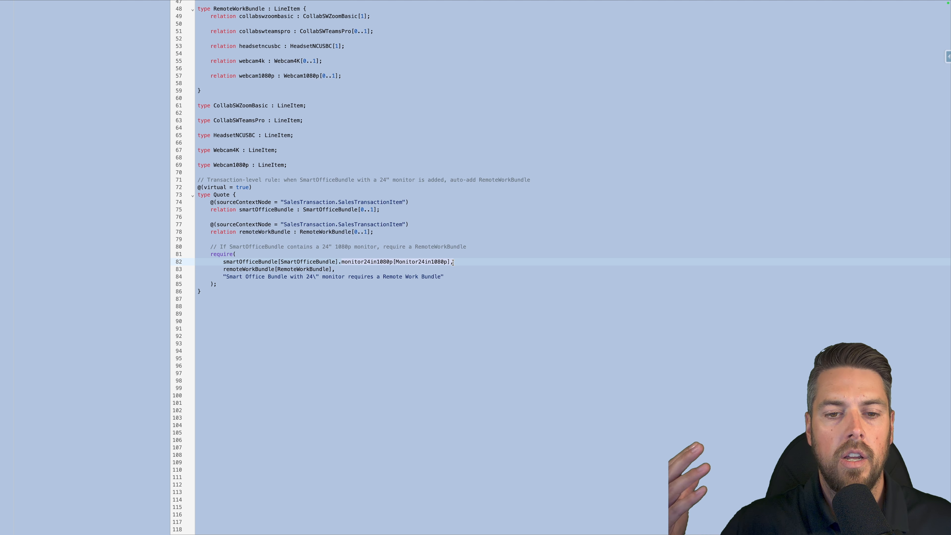
pyautogui.click(453, 263)
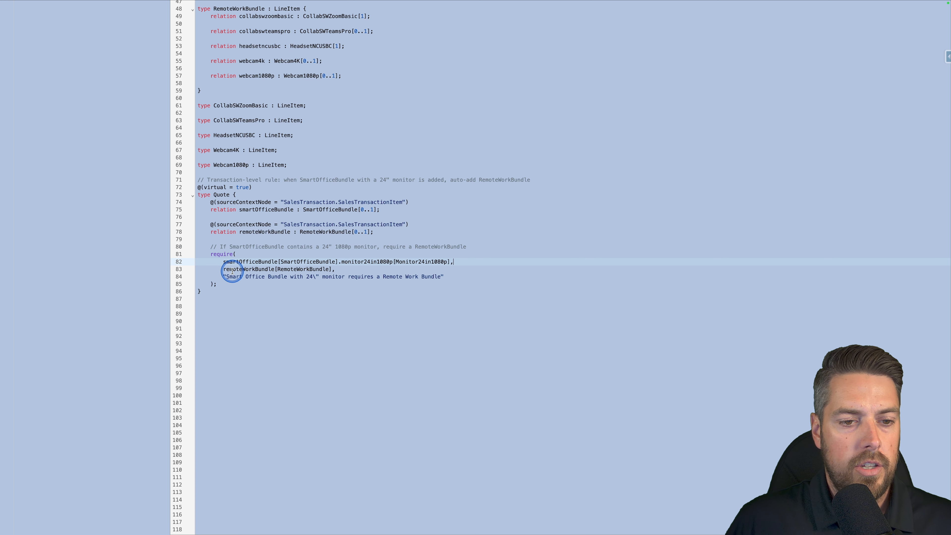
pyautogui.moveTo(222, 270); pyautogui.dragTo(324, 269)
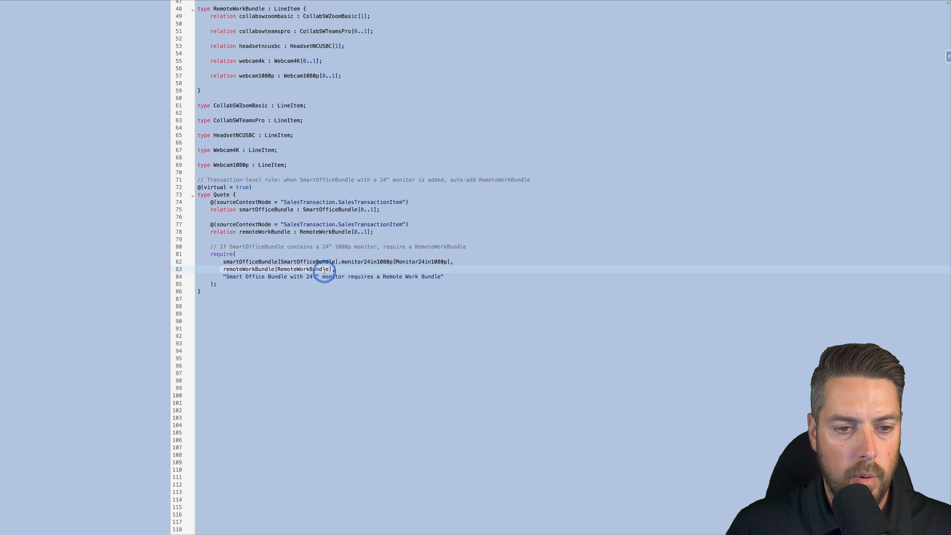
pyautogui.click(315, 276)
pyautogui.write('\\')
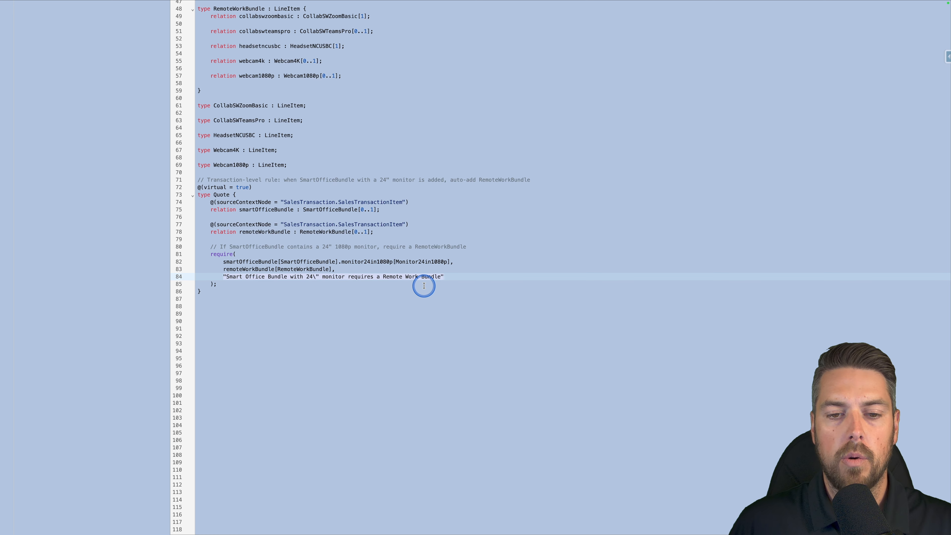
pyautogui.click(460, 276)
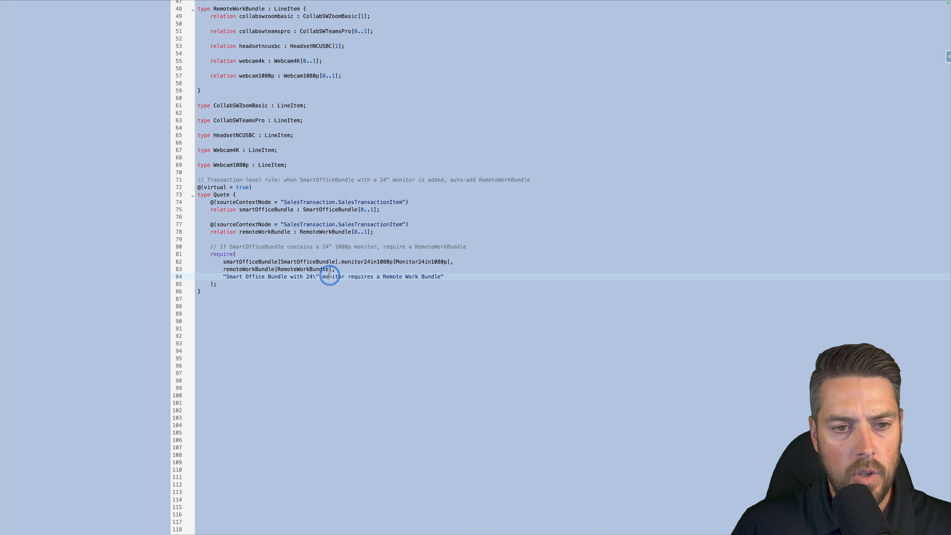
# Save the CML changes and activate the constraint model version.
pyautogui.moveTo(199, 187); pyautogui.dragTo(199, 182)
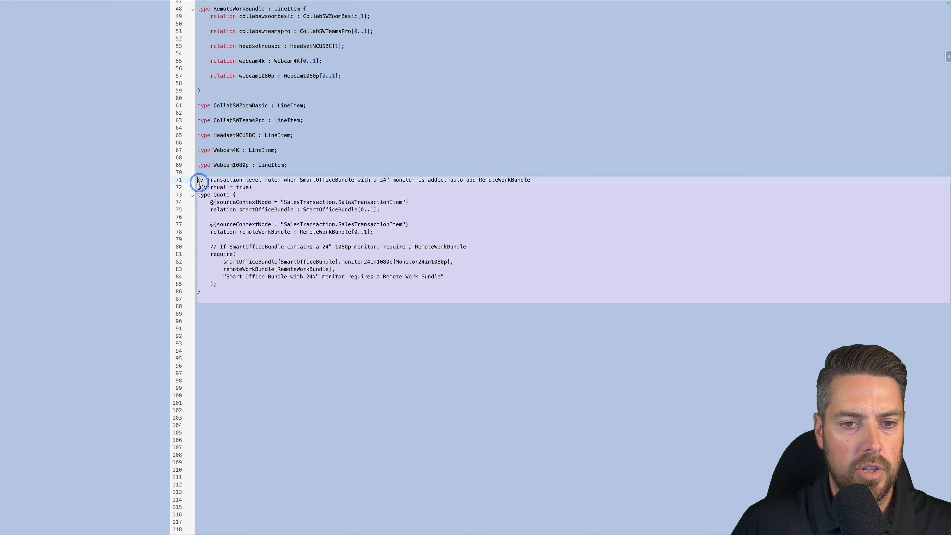
pyautogui.click(199, 182)
pyautogui.scroll(10, 318, 293)
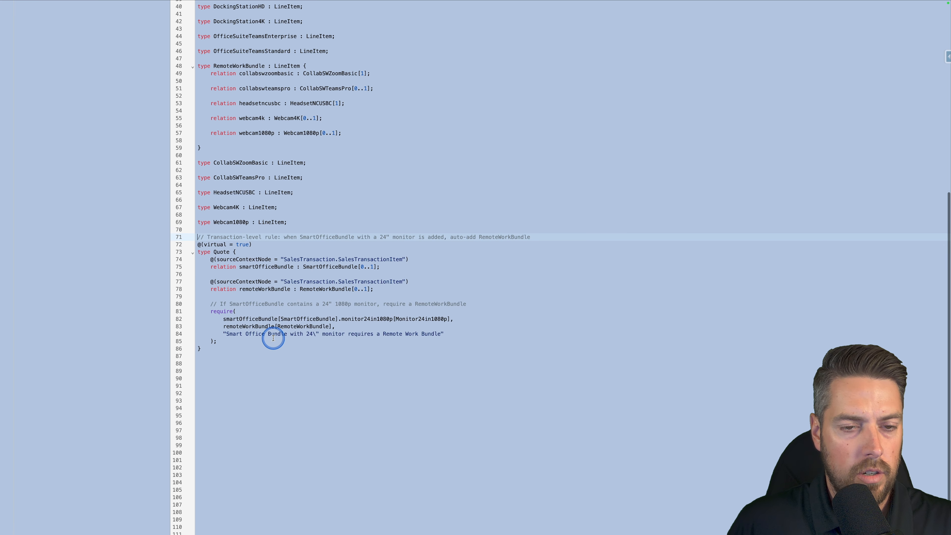
pyautogui.click(925, 30)
pyautogui.click(896, 33)
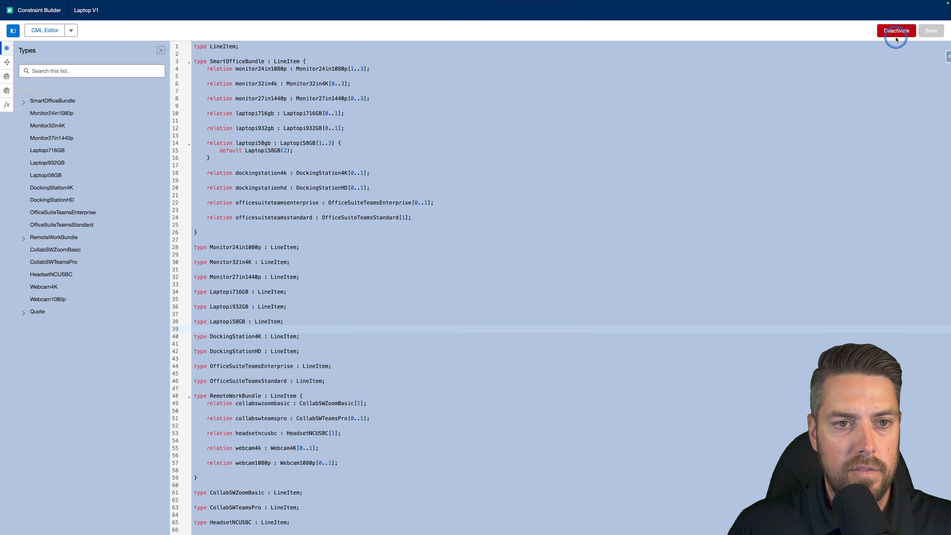
# Switch to Quote 2 for Agentforce Opportunity and add Smart Office Bundle from the Hardware catalog.
pyautogui.moveTo(599, 6)
pyautogui.click(186, 32)
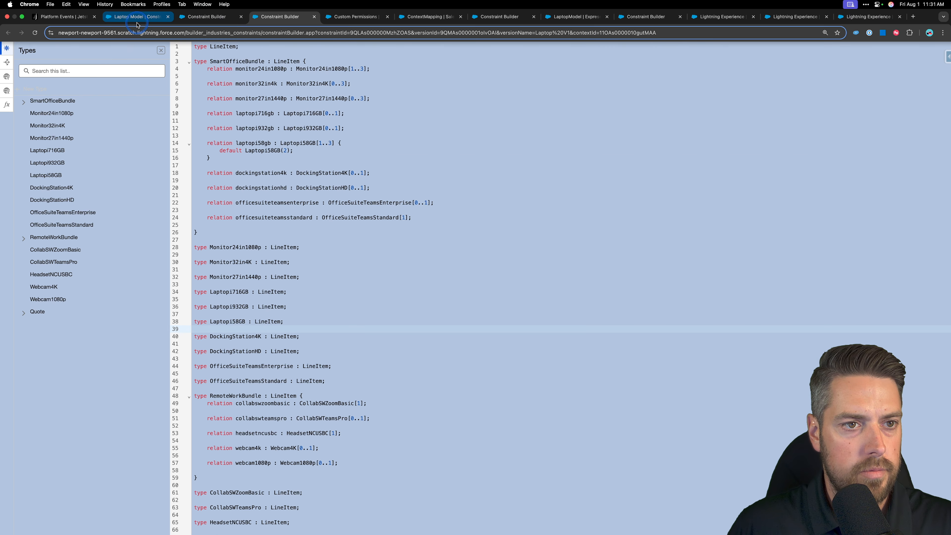
pyautogui.click(138, 17)
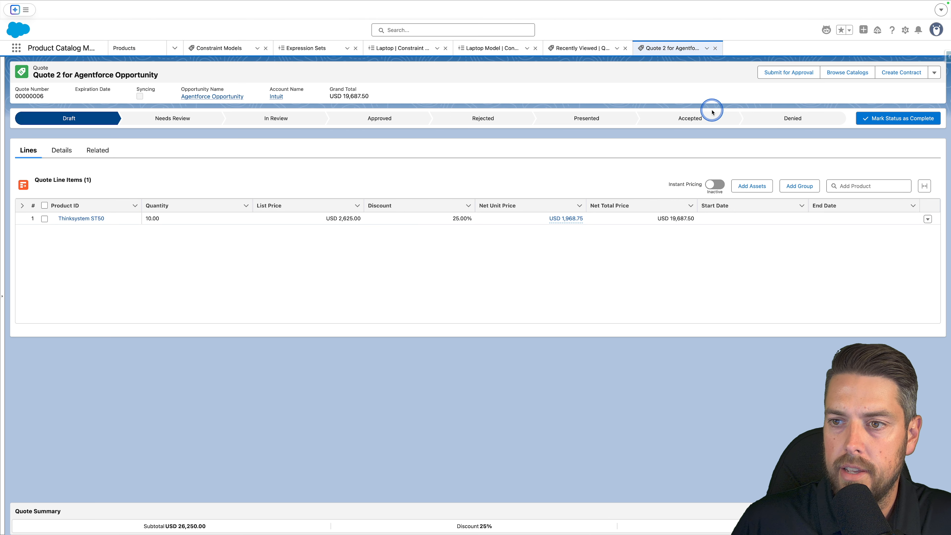
pyautogui.click(847, 73)
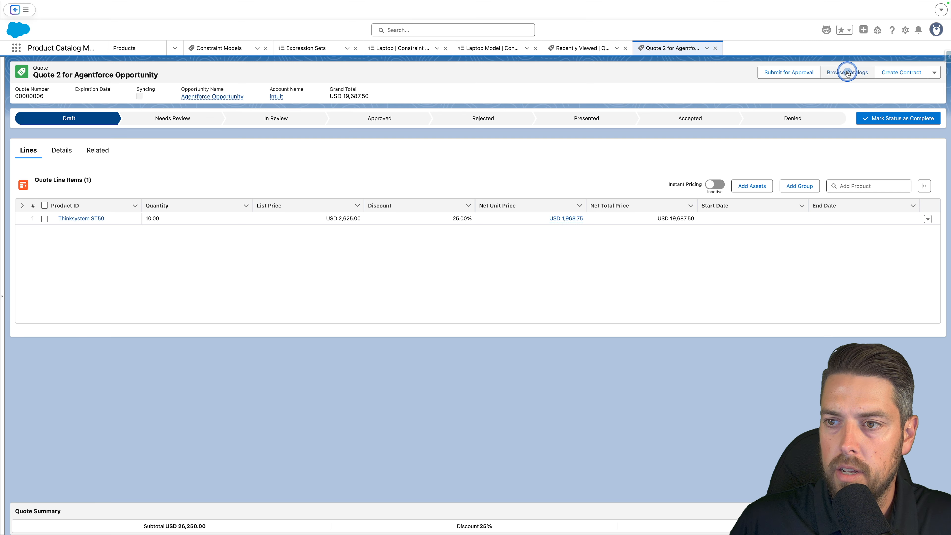
pyautogui.scroll(-10, 349, 322)
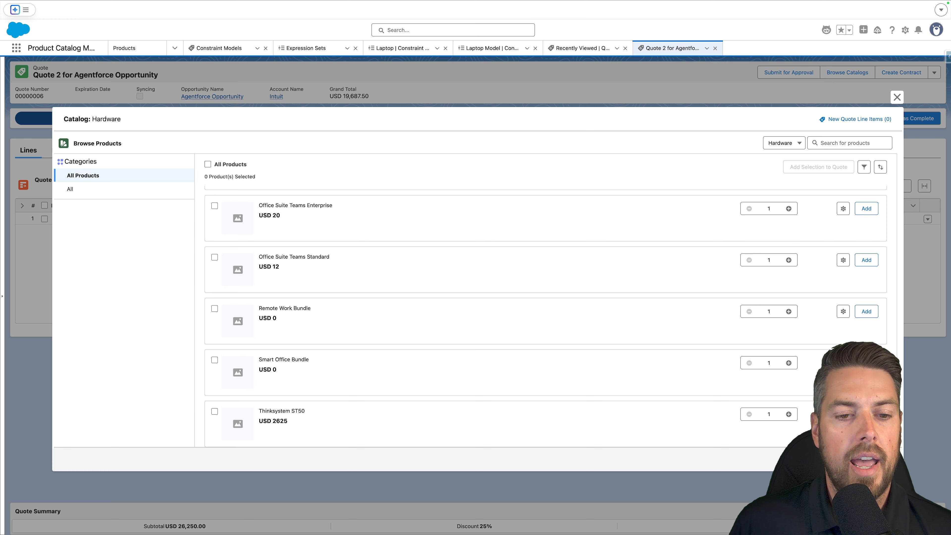
pyautogui.press('Escape')
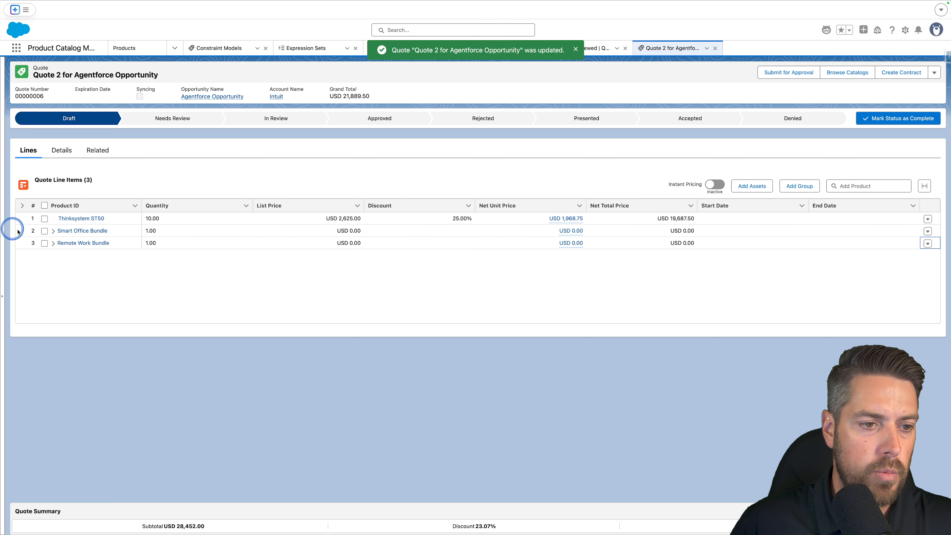
# Expand the Smart Office Bundle and Remote Work Bundle lines and examine their component products.
pyautogui.click(53, 231)
pyautogui.click(53, 292)
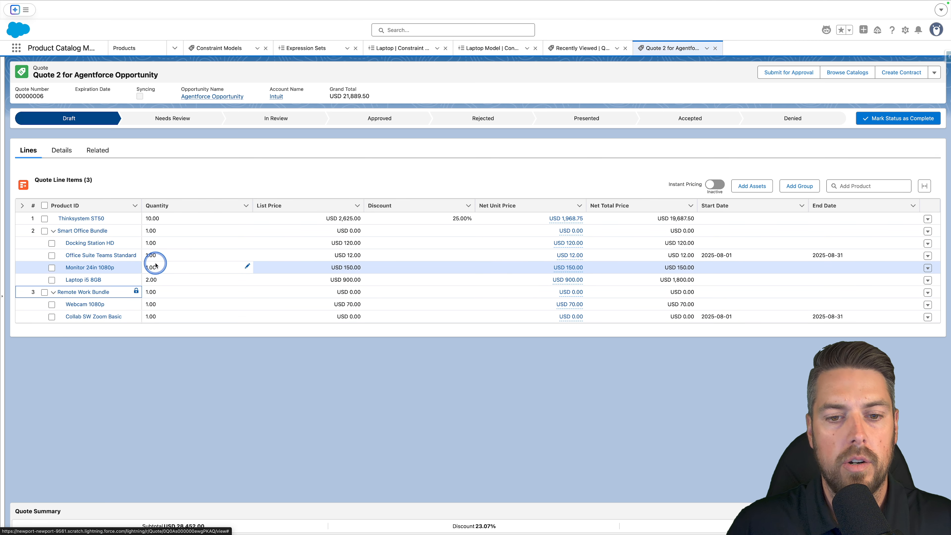
pyautogui.scroll(-1, 113, 284)
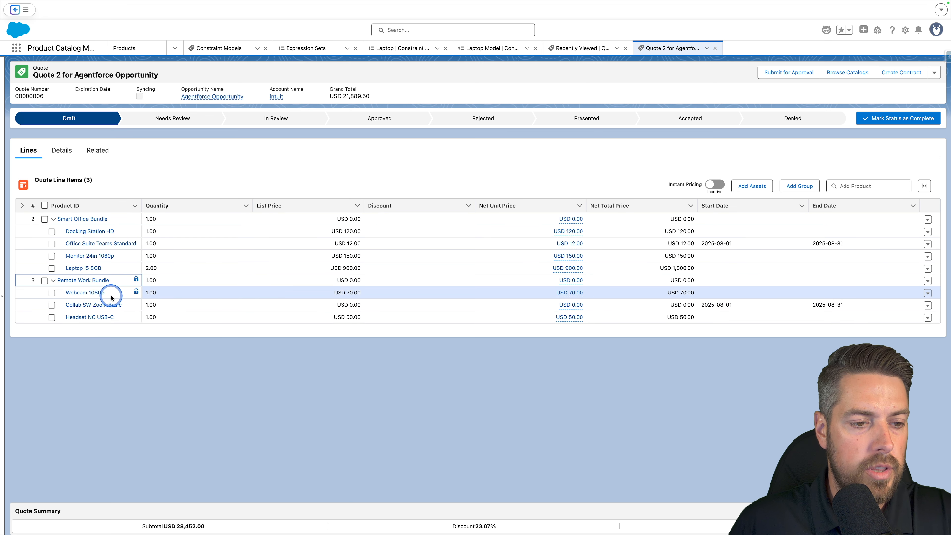
pyautogui.scroll(1, 107, 294)
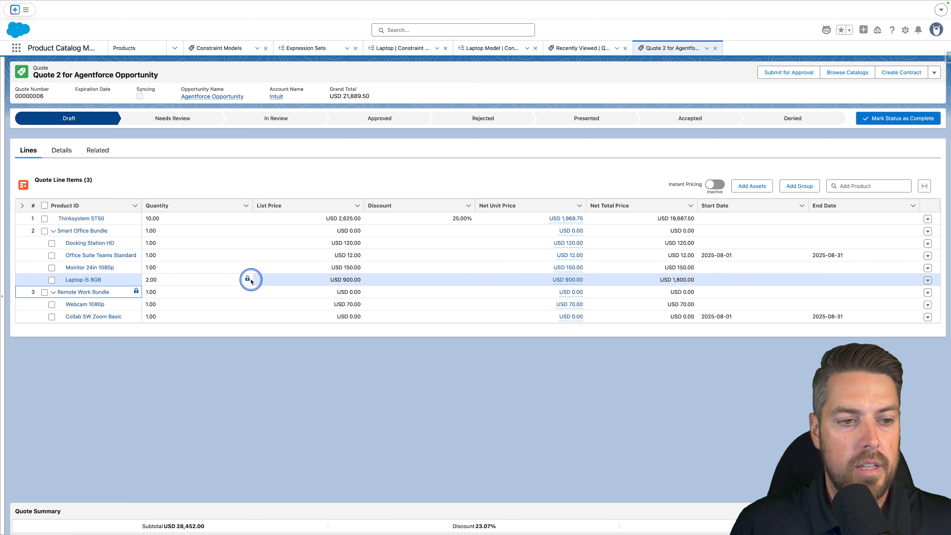
# Delete the Smart Office Bundle line from the quote.
pyautogui.click(928, 231)
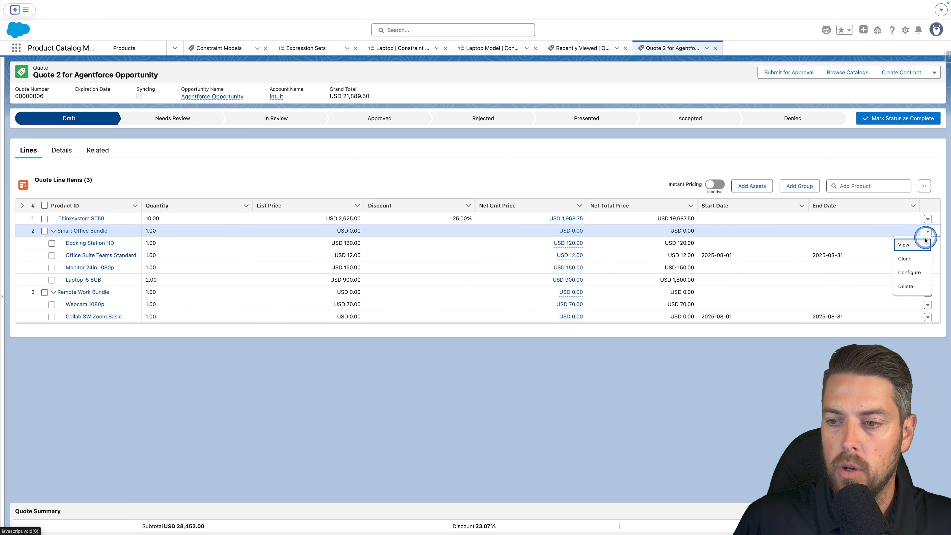
pyautogui.click(906, 286)
pyautogui.click(624, 298)
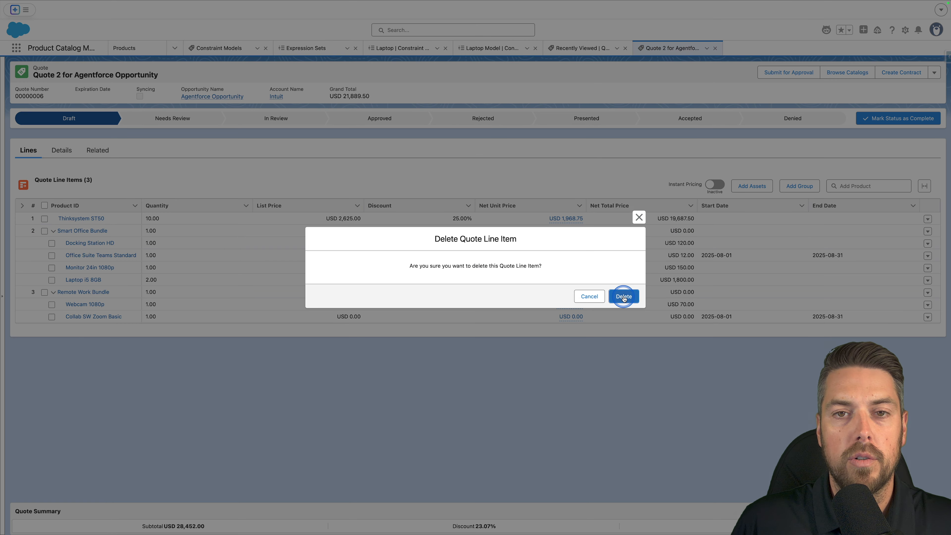
pyautogui.click(494, 338)
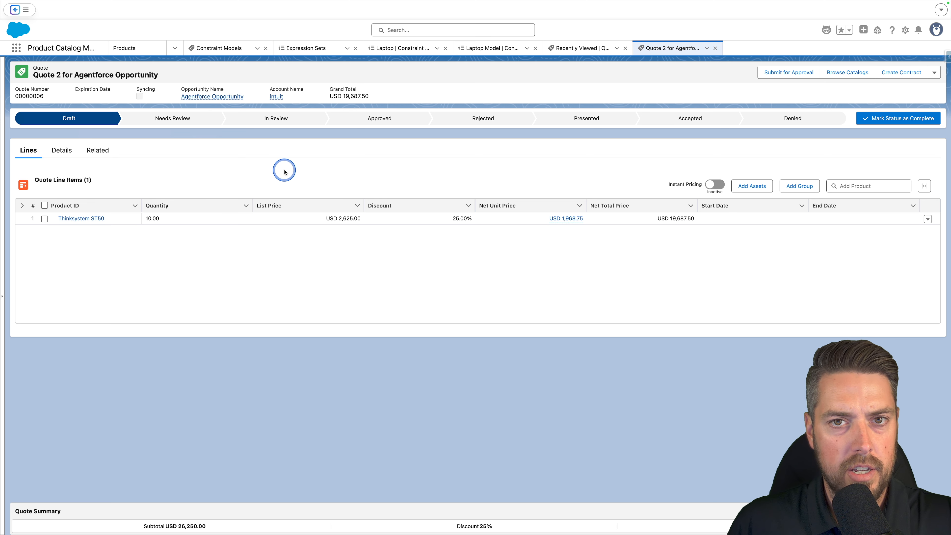
# Add Remote Work Bundle on its own to the quote from the Hardware catalog.
pyautogui.click(849, 76)
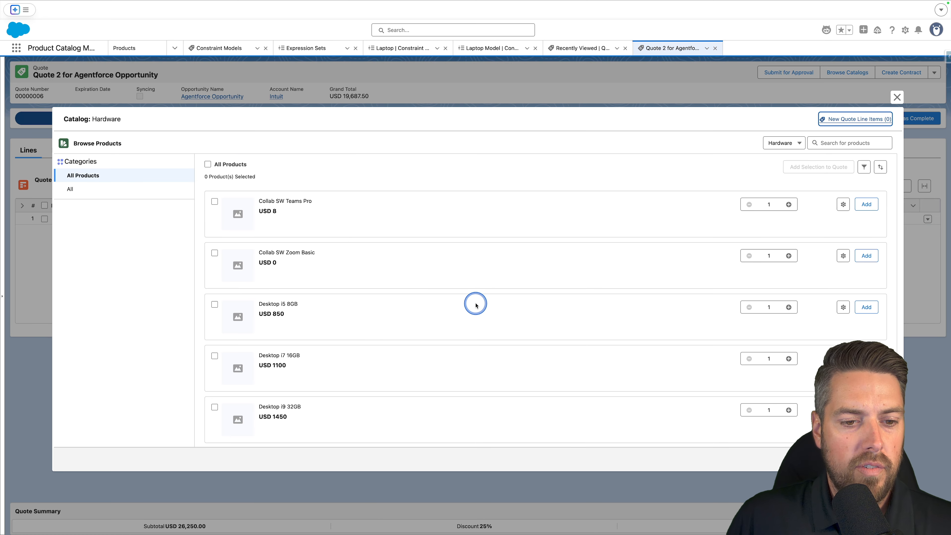
pyautogui.scroll(-20, 477, 301)
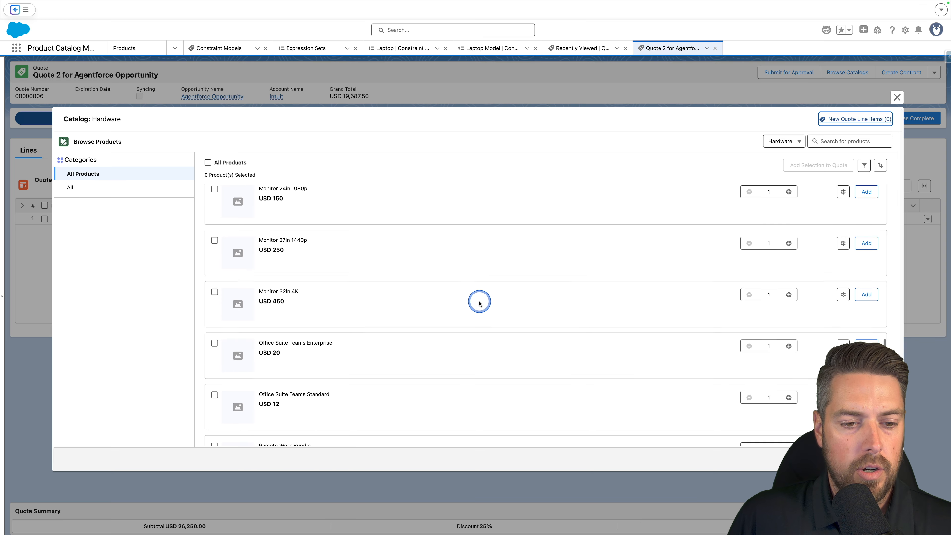
pyautogui.click(860, 314)
pyautogui.press('Escape')
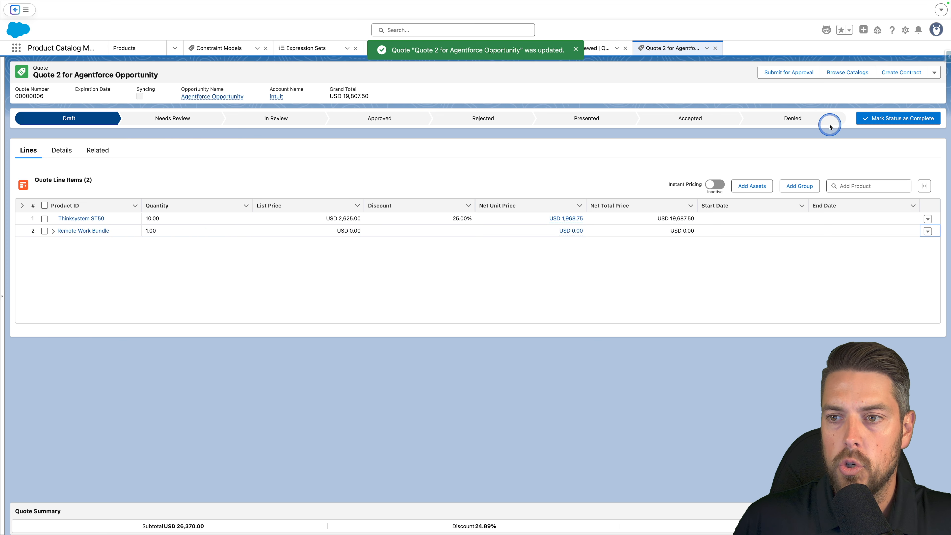
# Add Smart Office Bundle to the quote from the Hardware catalog alongside Remote Work Bundle.
pyautogui.click(839, 77)
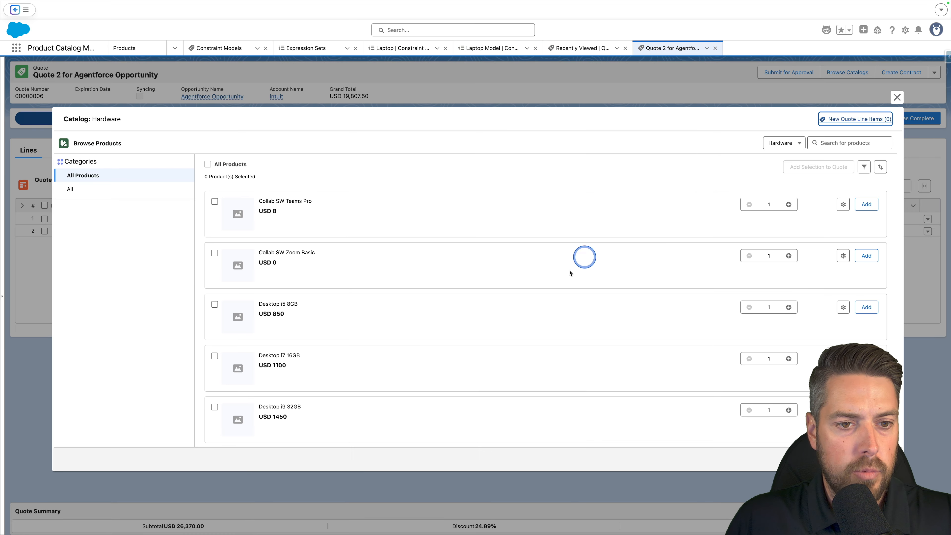
pyautogui.scroll(-10, 488, 303)
pyautogui.scroll(-3, 489, 303)
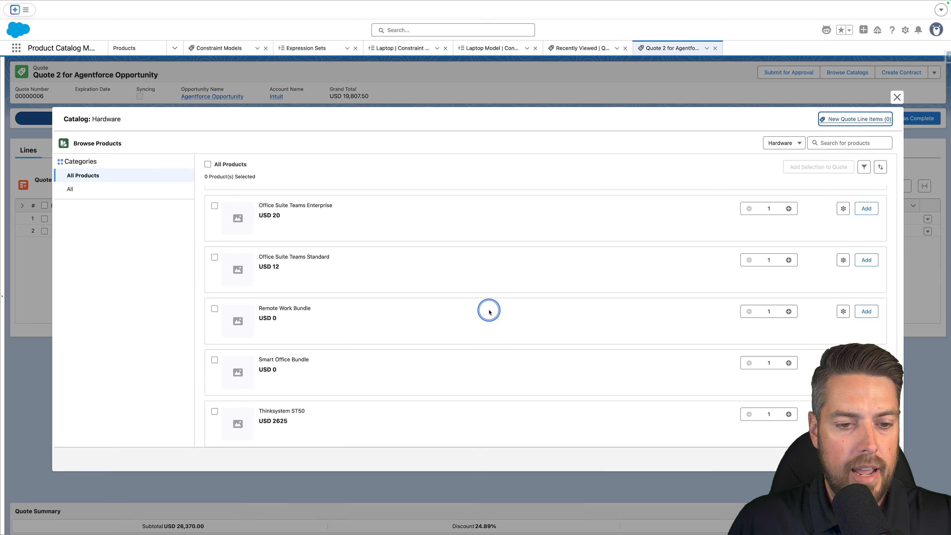
pyautogui.click(317, 363)
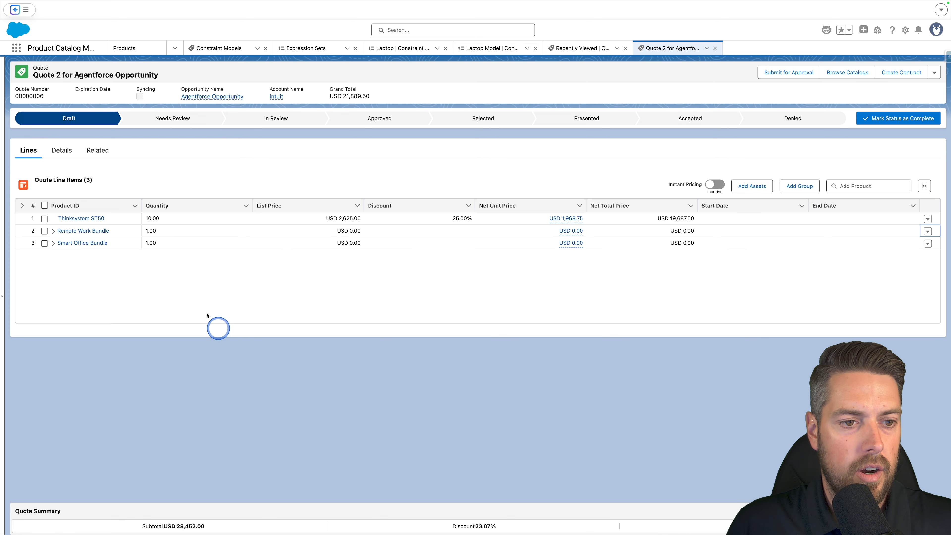
pyautogui.click(174, 244)
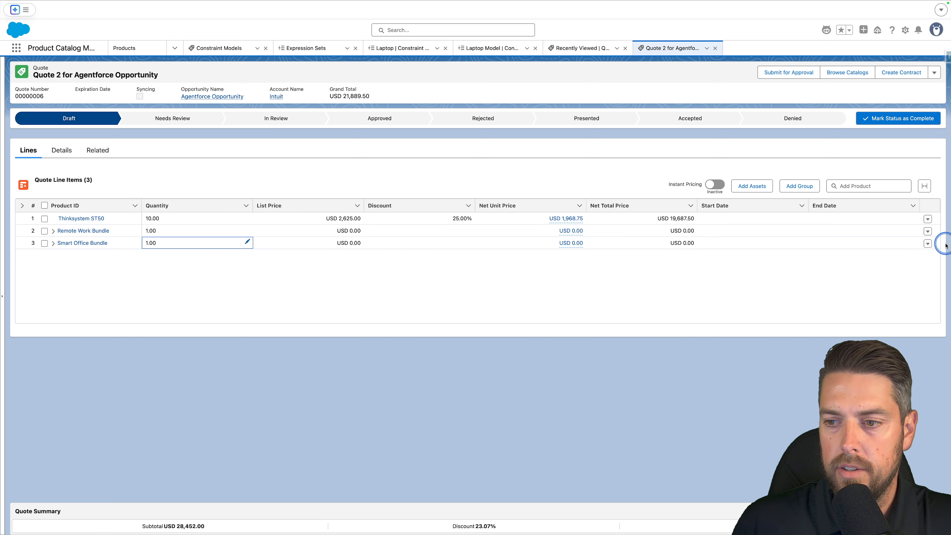
# Delete the Smart Office Bundle line from the quote and save the quote.
pyautogui.click(927, 243)
pyautogui.click(903, 299)
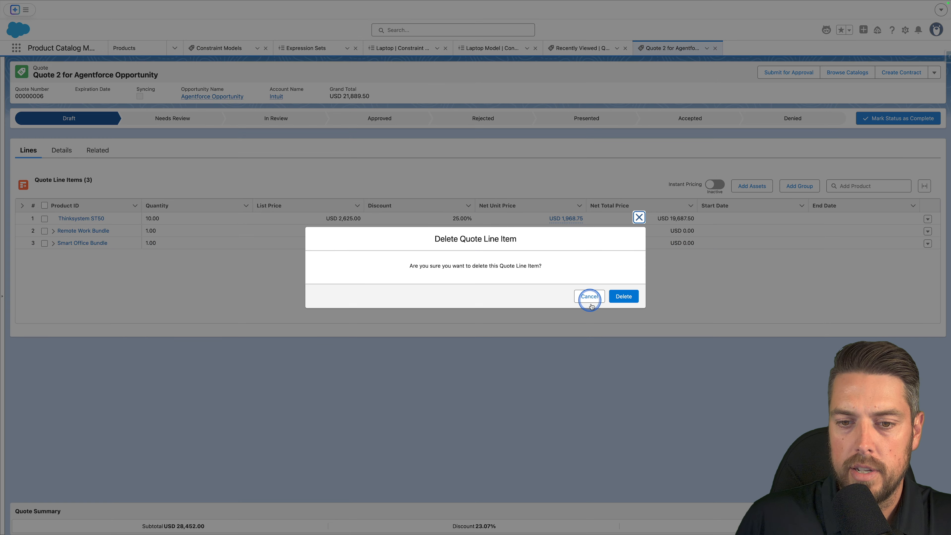
pyautogui.click(620, 297)
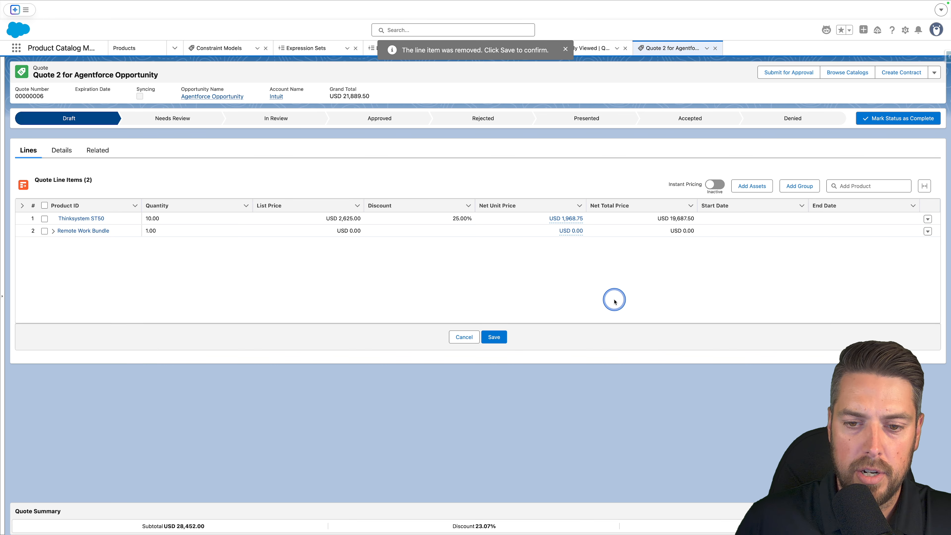
pyautogui.click(494, 336)
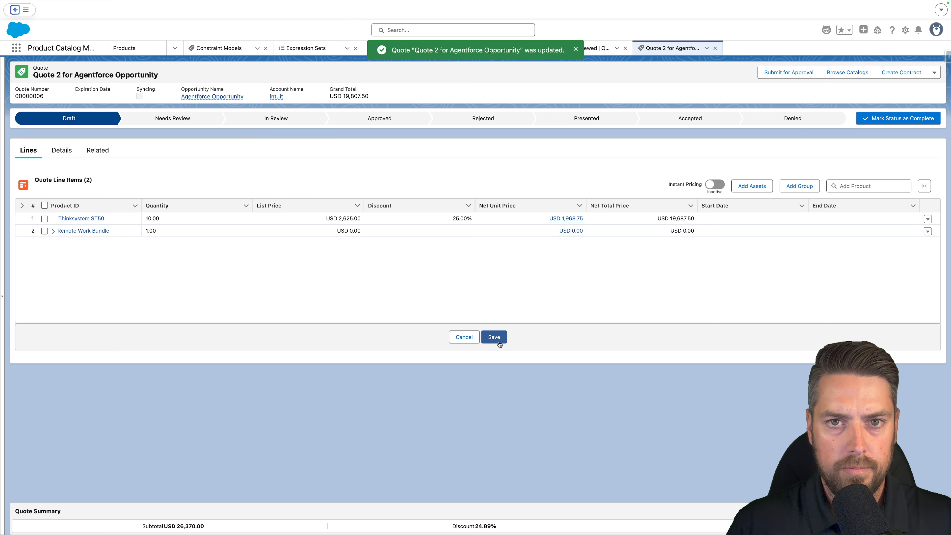
# Expand the Remote Work Bundle line to examine its component products.
pyautogui.click(414, 322)
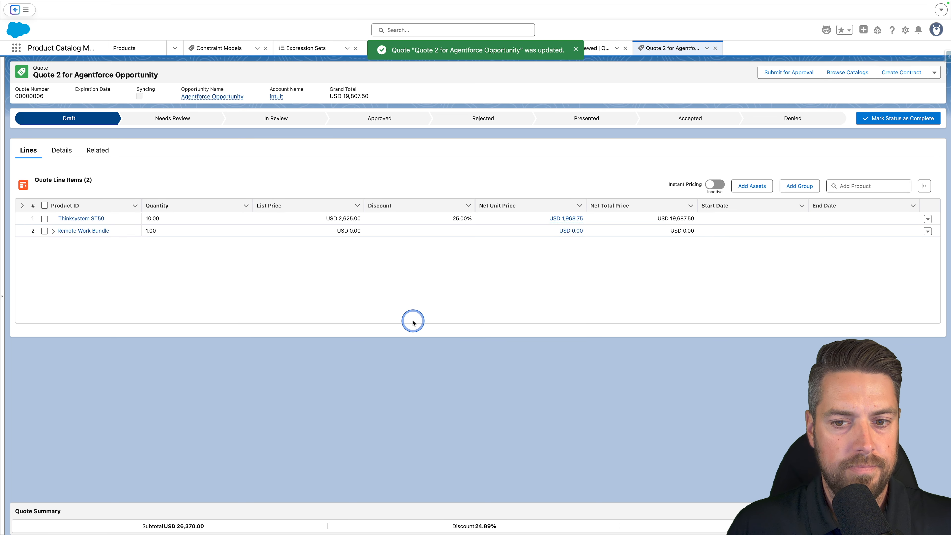
pyautogui.click(52, 231)
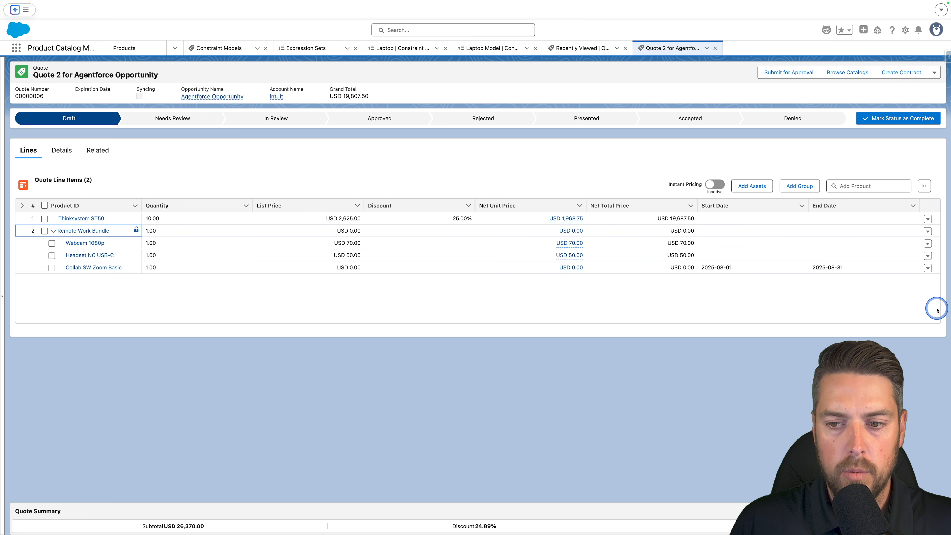
pyautogui.click(351, 221)
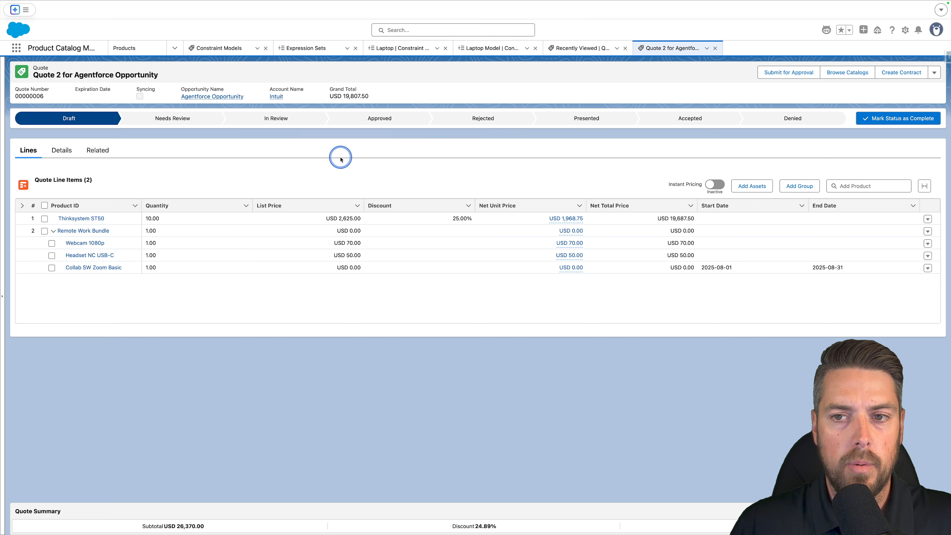
pyautogui.click(60, 158)
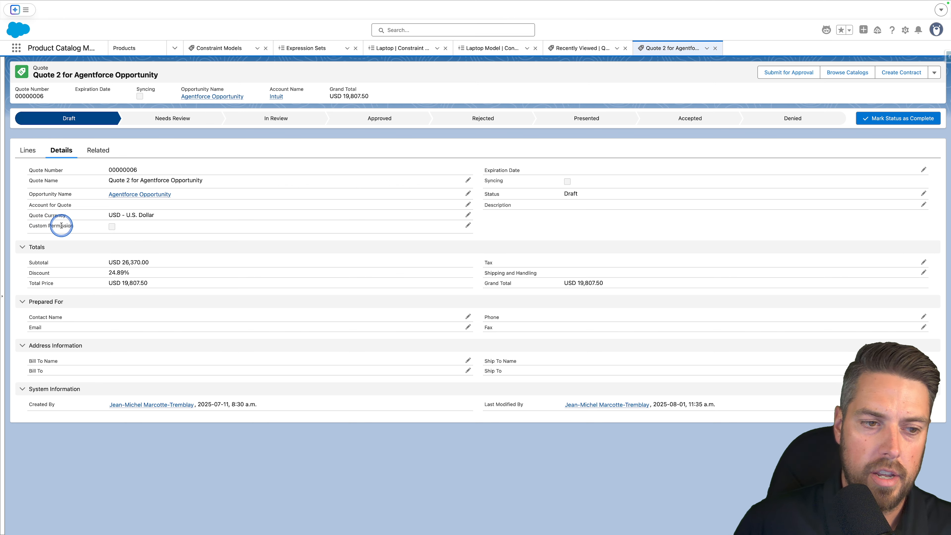
pyautogui.doubleClick(133, 229)
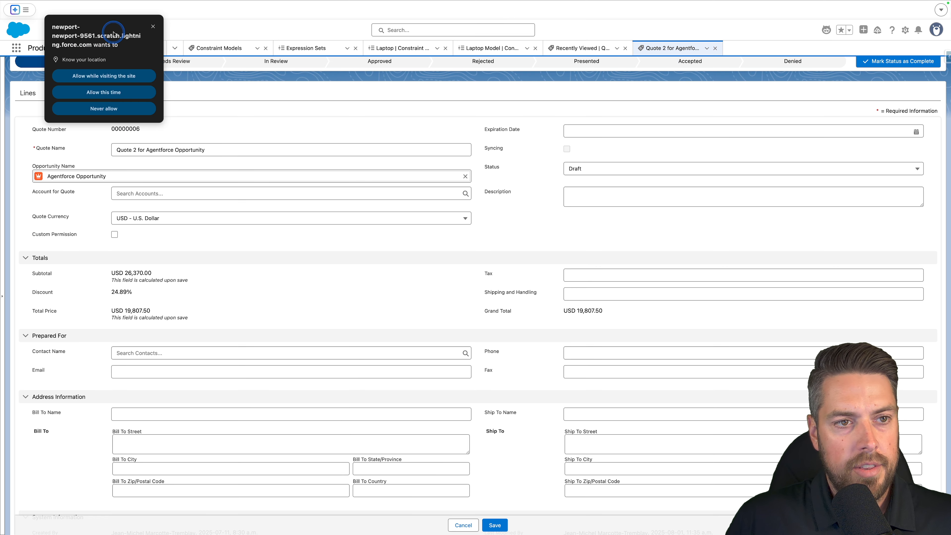
pyautogui.click(152, 26)
pyautogui.click(115, 235)
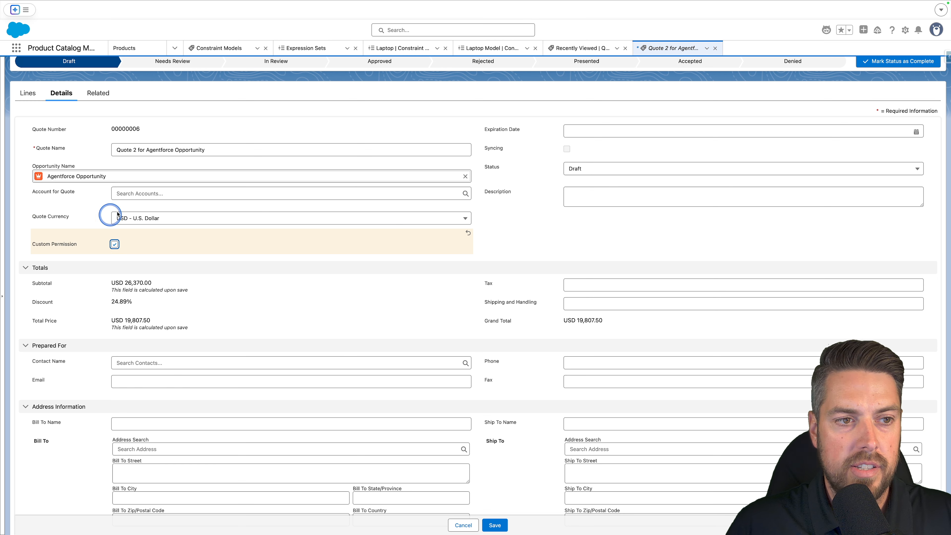
pyautogui.click(457, 525)
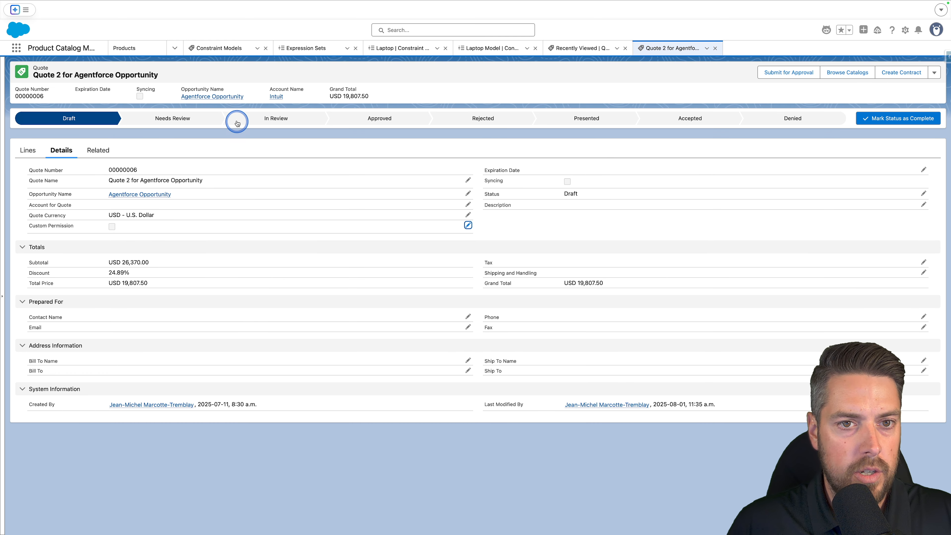
# Create a new constraint model named Thinkstation V2 with the CustomSalesTransactionContext context definition.
pyautogui.click(17, 48)
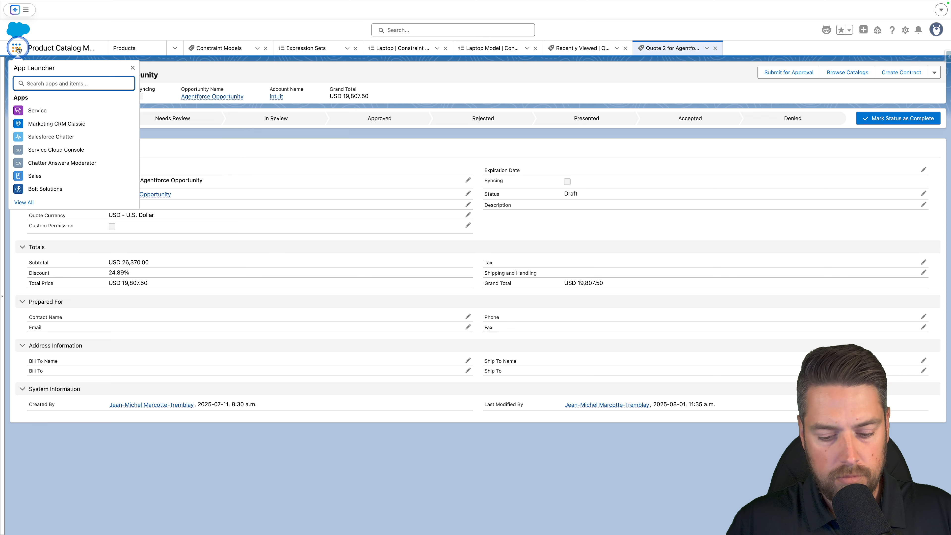
pyautogui.write('constraint')
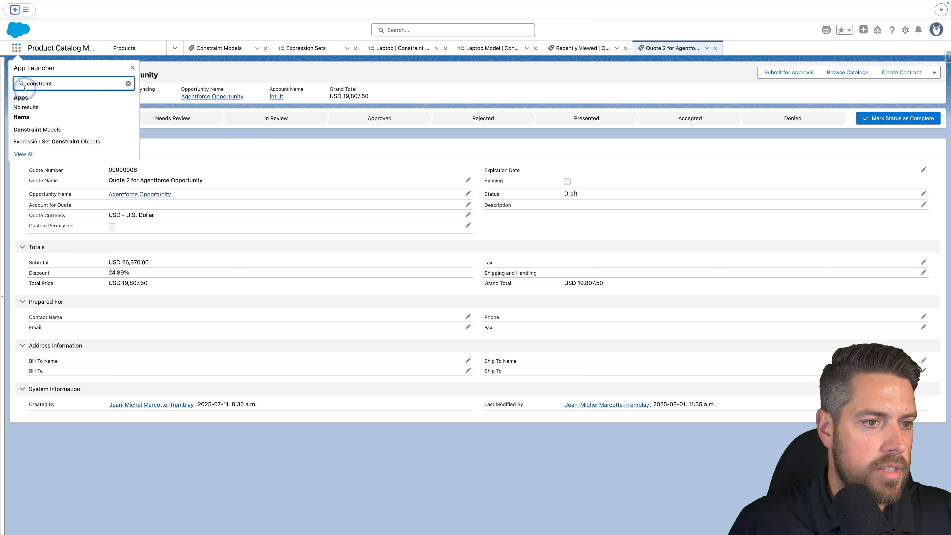
pyautogui.click(37, 130)
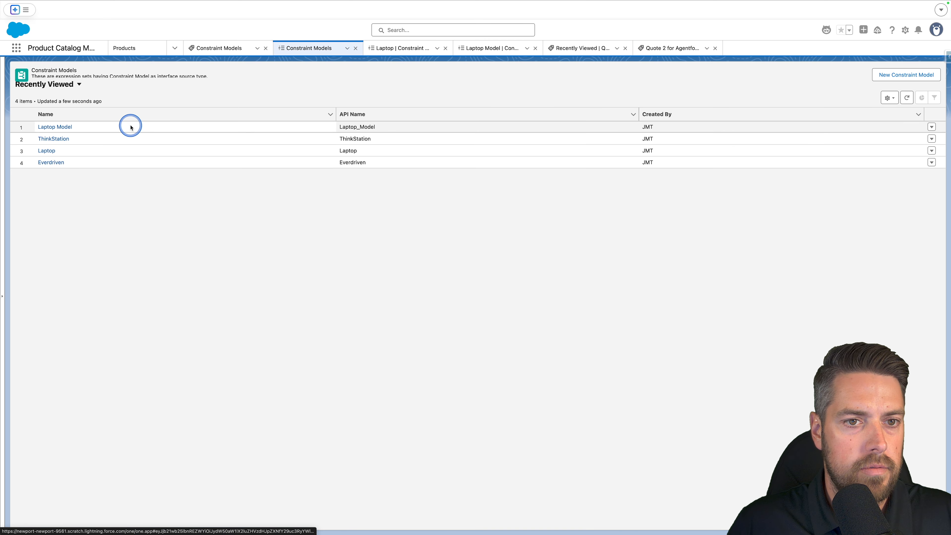
pyautogui.click(882, 79)
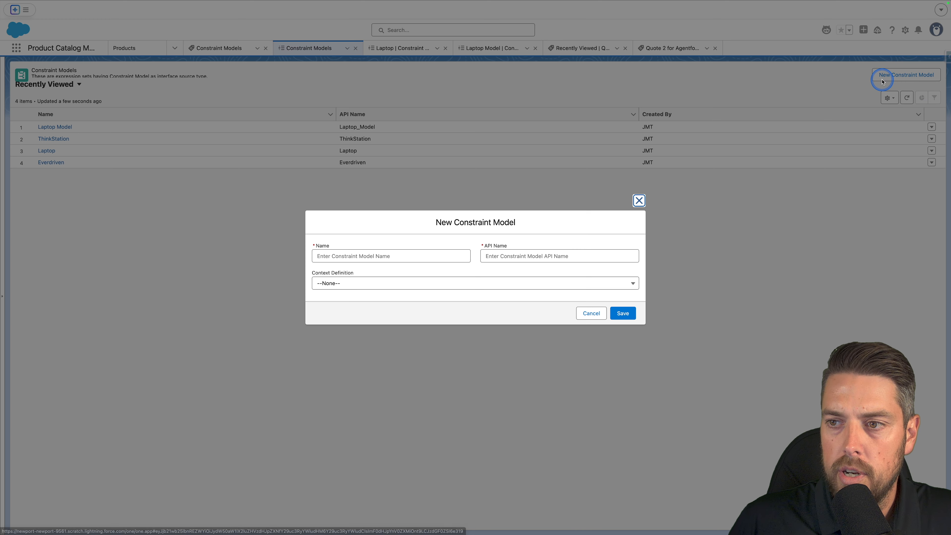
pyautogui.click(405, 254)
pyautogui.write('Thinkstation V2')
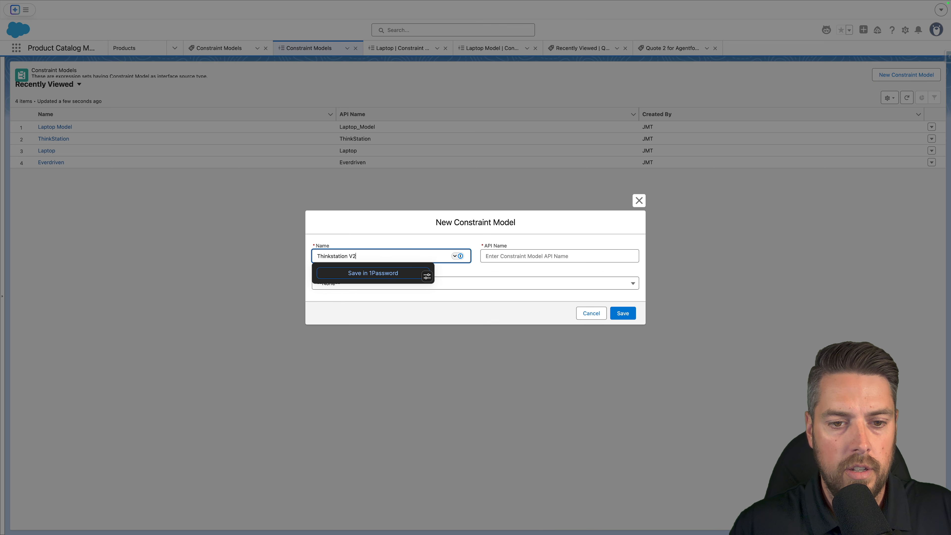
pyautogui.press('Tab')
pyautogui.scroll(-5, 391, 337)
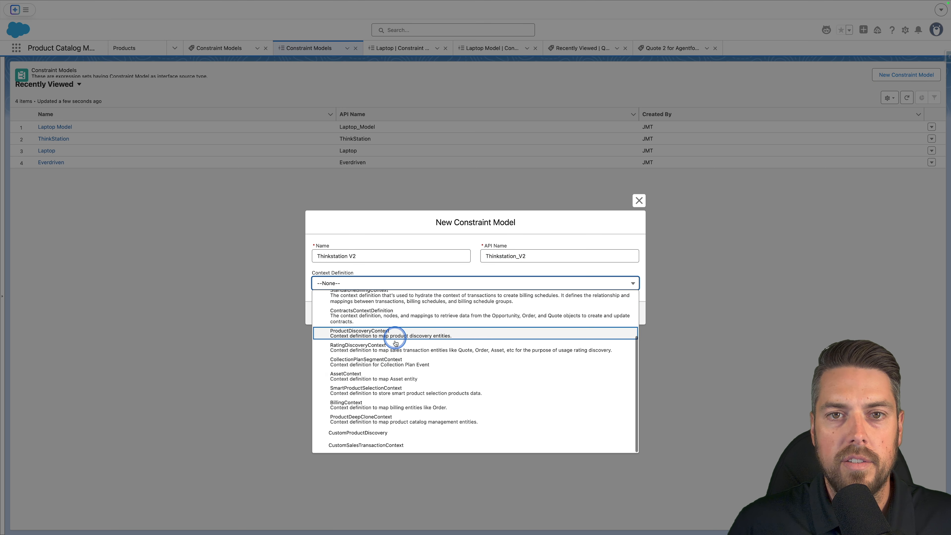
pyautogui.click(389, 436)
pyautogui.click(622, 313)
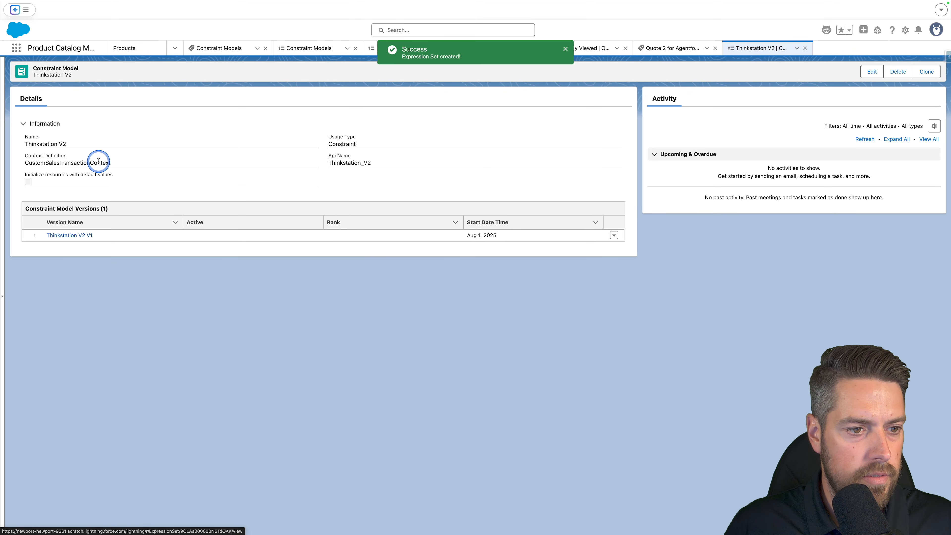
# Add the Thinksystem ST50 product to the Thinkstation V2 V1 constraint model version.
pyautogui.click(75, 236)
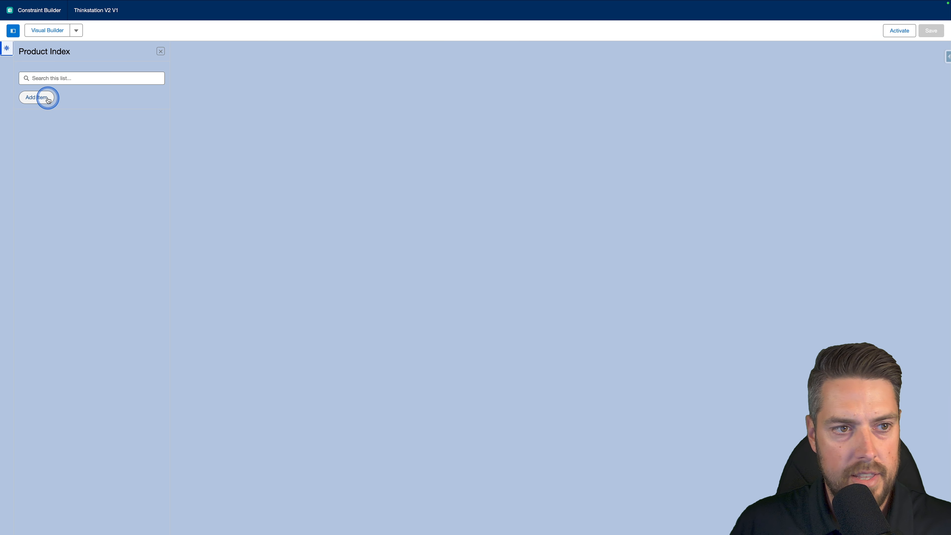
pyautogui.click(46, 101)
pyautogui.click(413, 245)
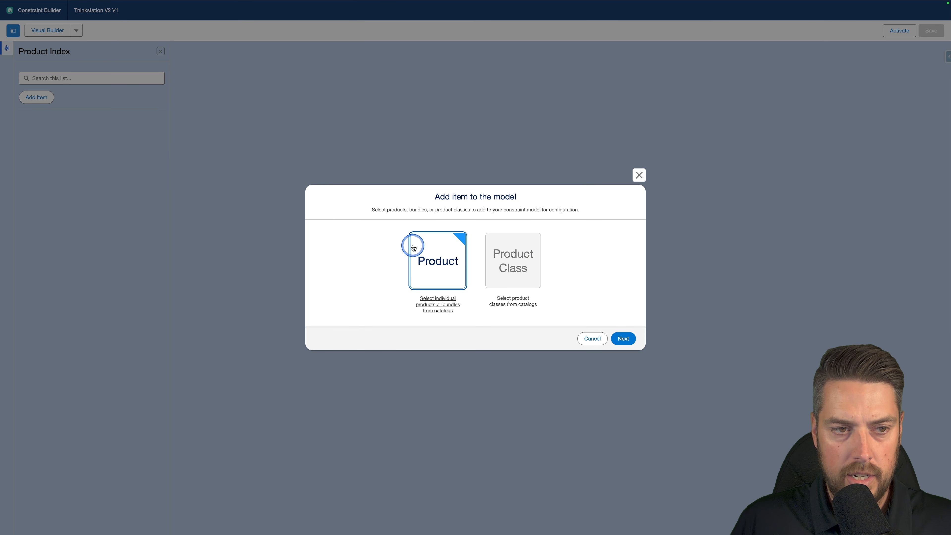
pyautogui.click(623, 339)
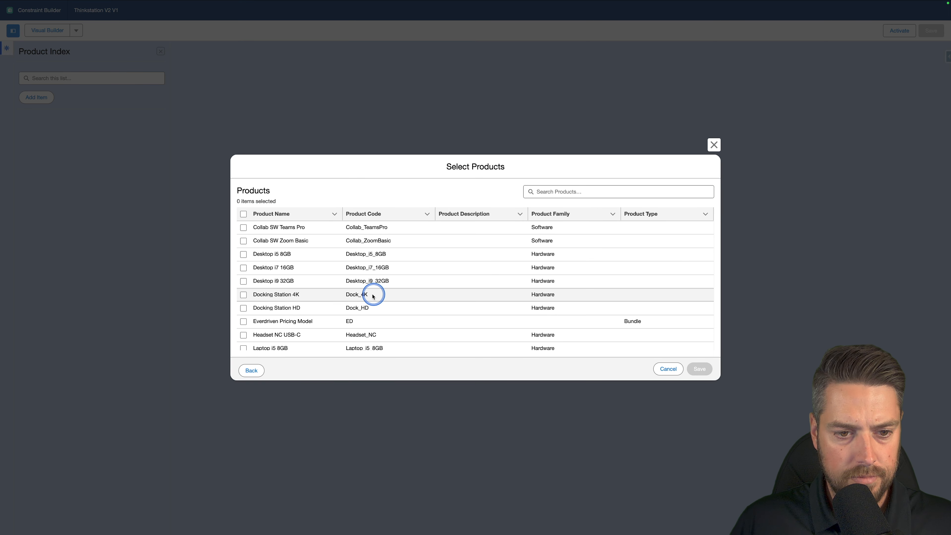
pyautogui.scroll(-8, 370, 296)
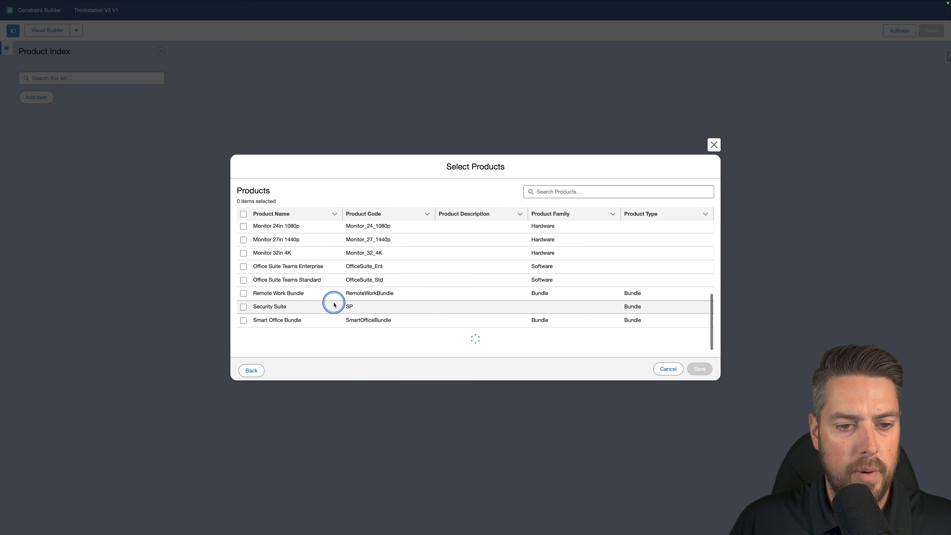
pyautogui.click(244, 343)
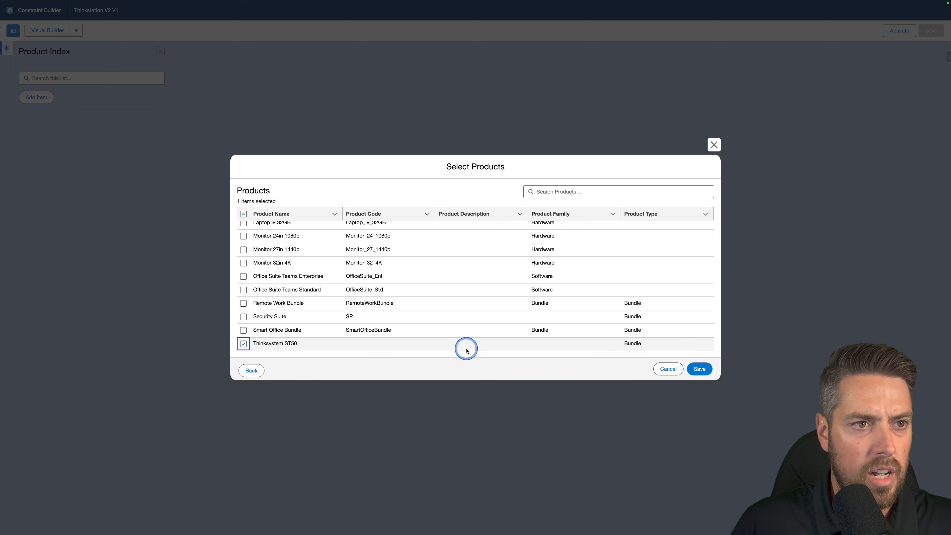
pyautogui.click(697, 369)
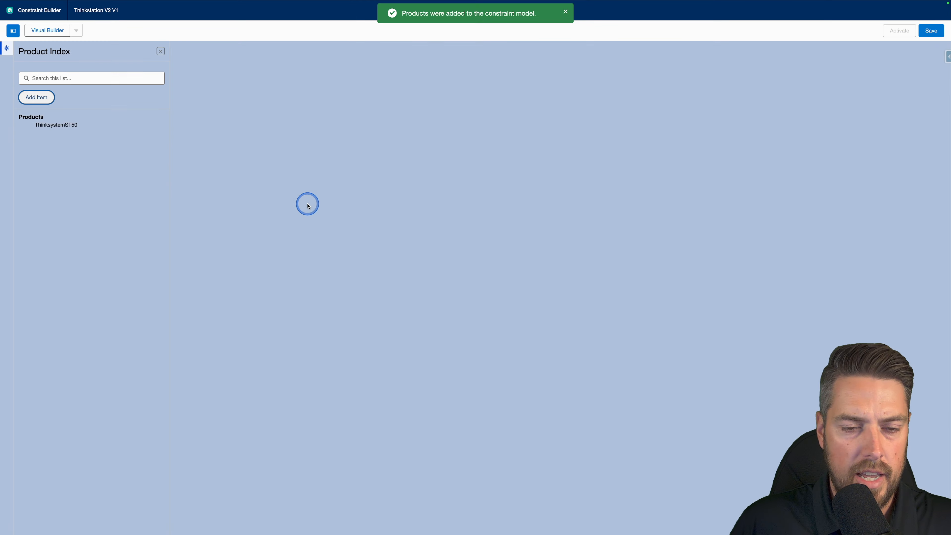
# Save the constraint model and switch to the CML Editor.
pyautogui.click(77, 131)
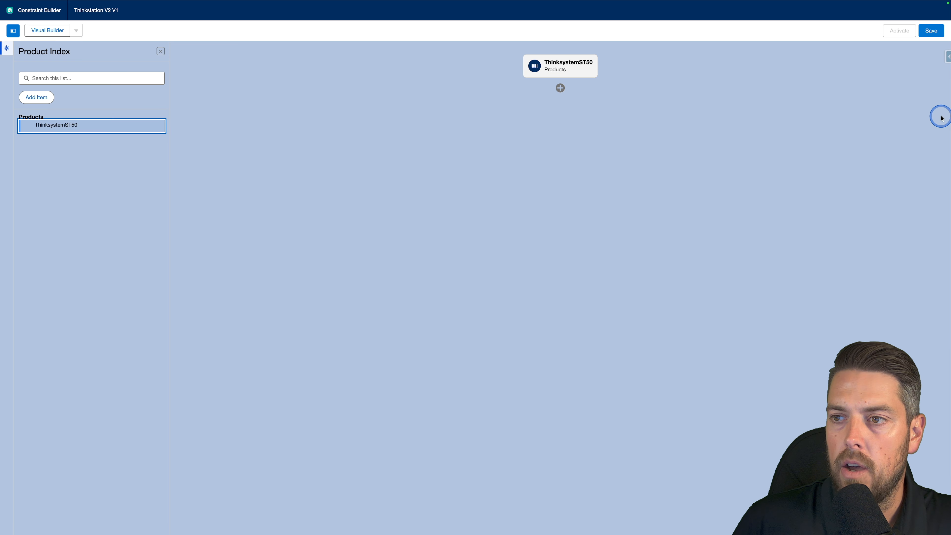
pyautogui.click(931, 35)
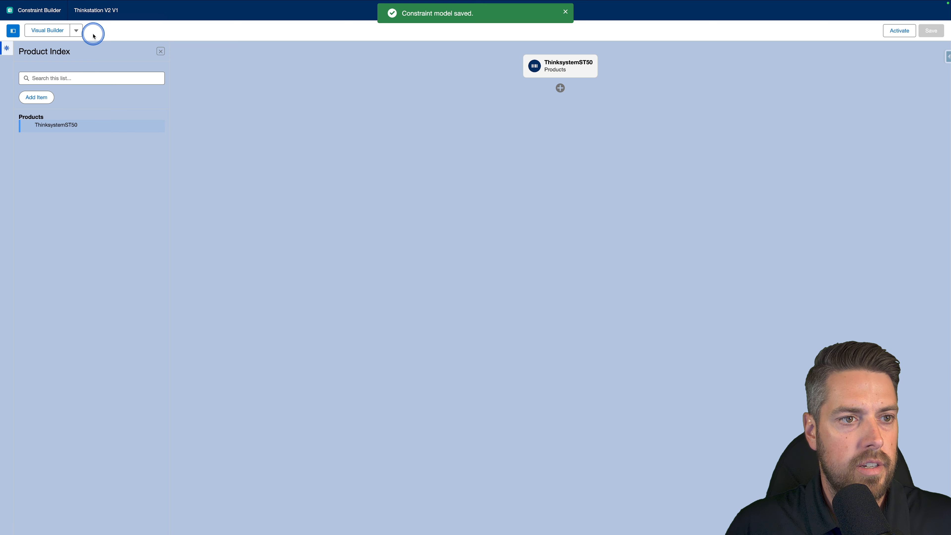
pyautogui.click(76, 31)
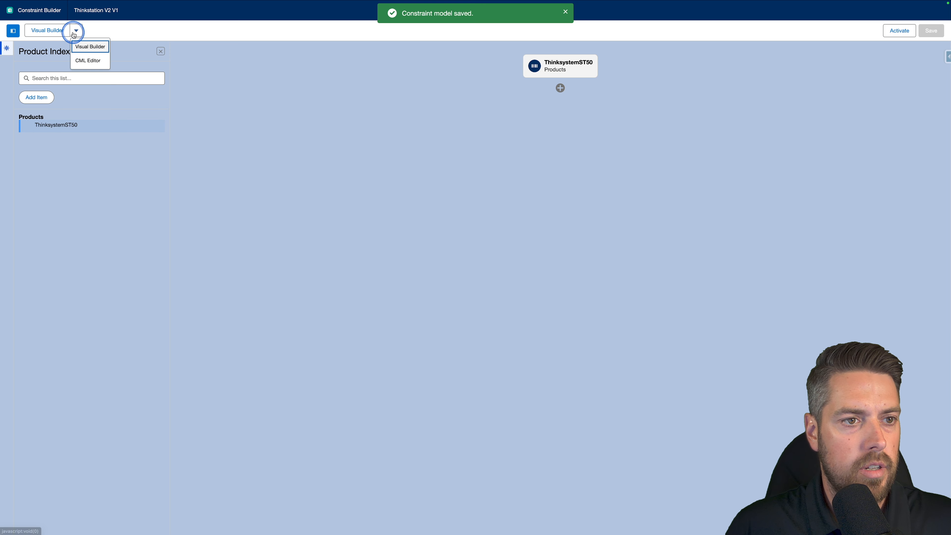
pyautogui.click(88, 61)
# Examine the generated CML for the ThinksystemST50 type and its Margin and Revenue attributes.
pyautogui.click(319, 99)
pyautogui.click(267, 91)
pyautogui.click(212, 62)
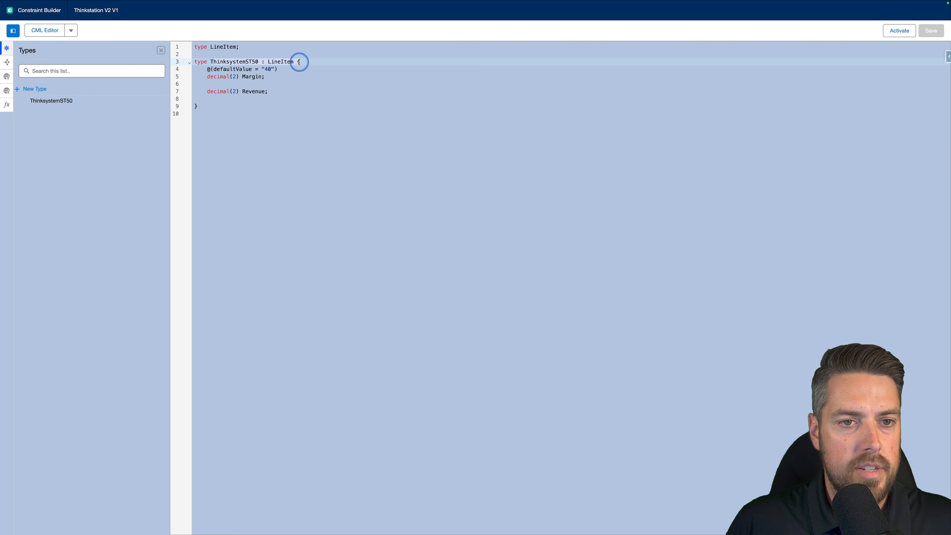
pyautogui.moveTo(195, 67); pyautogui.dragTo(276, 96)
pyautogui.click(274, 92)
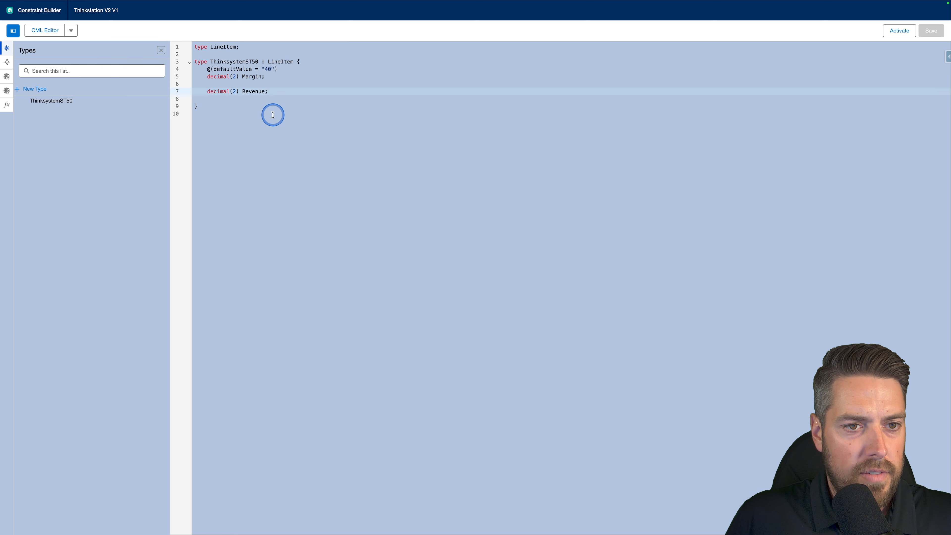
pyautogui.click(406, 127)
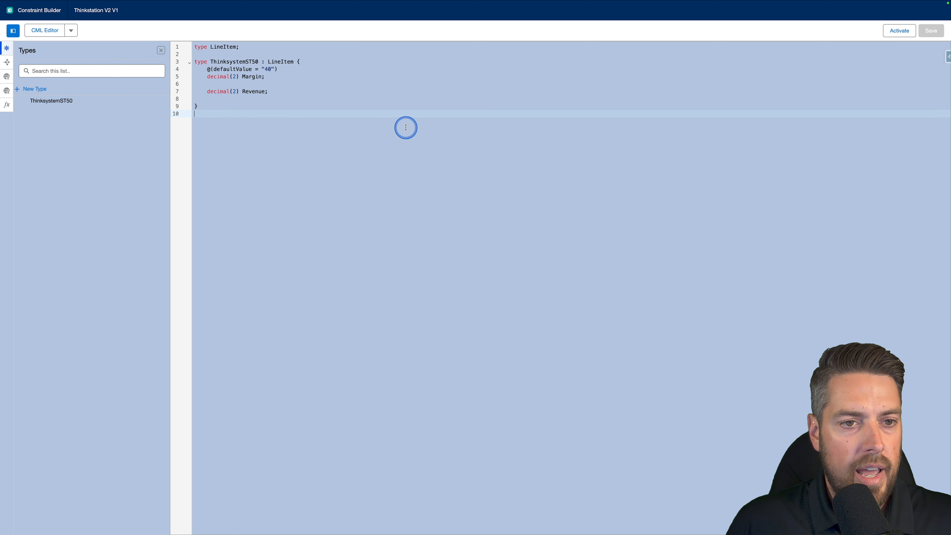
pyautogui.click(304, 94)
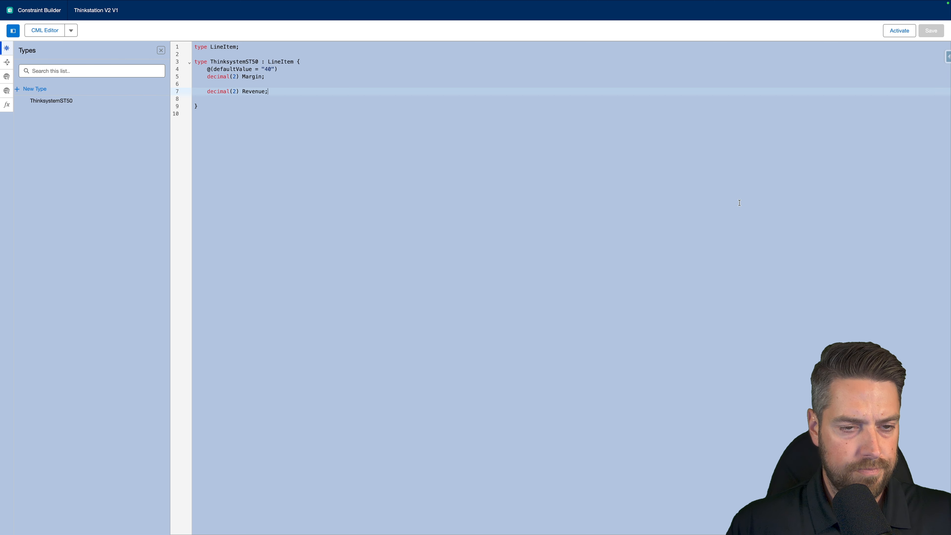
pyautogui.click(792, 224)
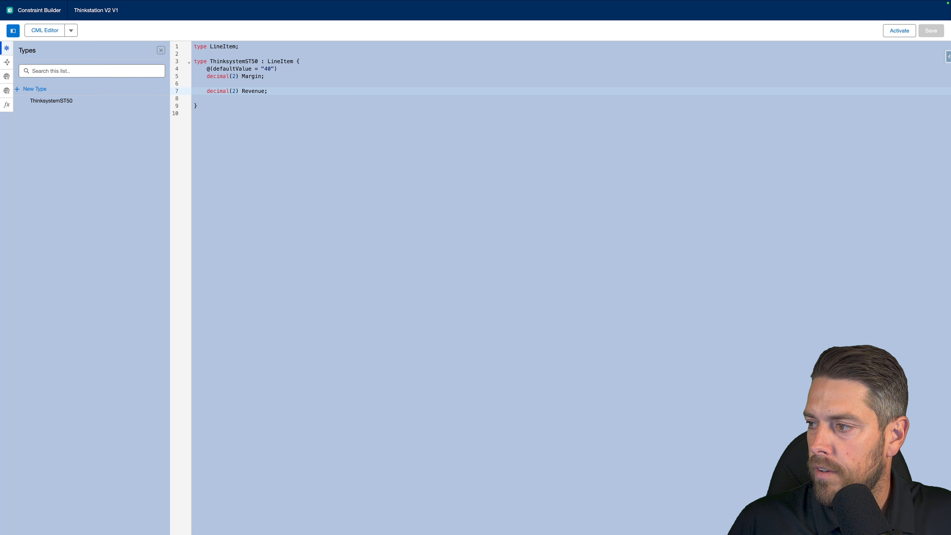
# Paste rules into the ThinksystemST50 type that hide Margin and disable Revenue when CustomPermissionQuote__c is TRUE.
pyautogui.press('Return')
pyautogui.press('Return')
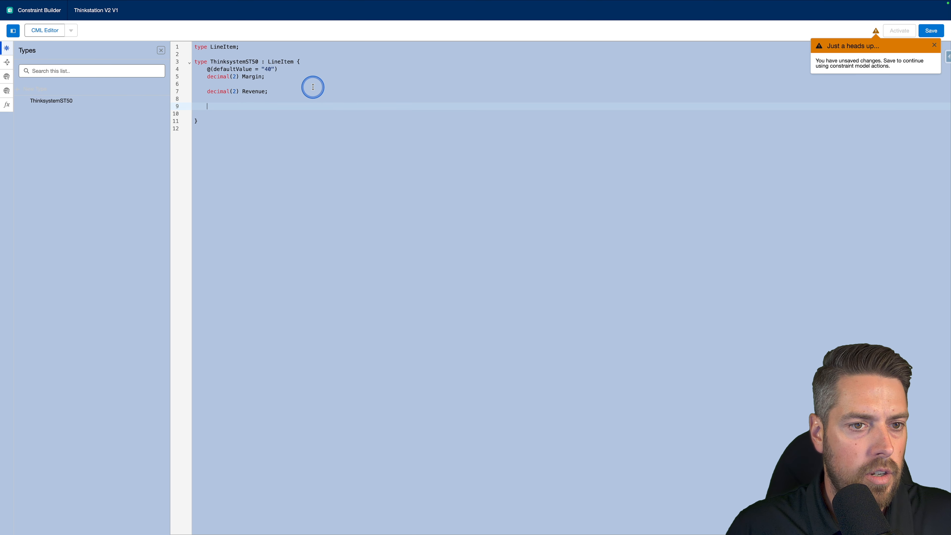
pyautogui.write('// Hide the Margin attribute when the custom permission is true rule(CustomPermissionQuote__c==TRUE, "hide", "attribute", "Margin");  // Disable the Revenue attribute when the custom permission is true rule(CustomPermissionQuote__c==TRUE,"disable", "attribute", "Revenue");')
pyautogui.click(210, 106)
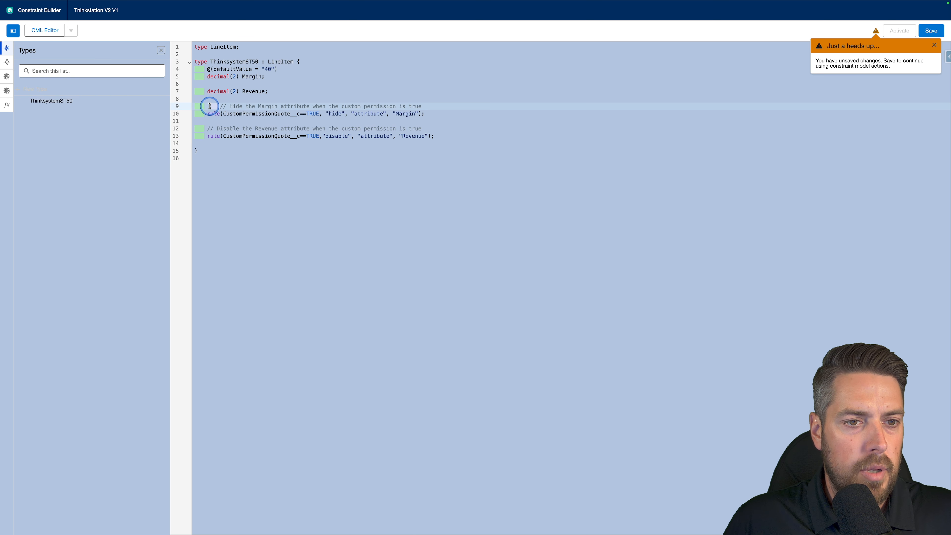
pyautogui.press('BackSpace')
pyautogui.press('BackSpace')
pyautogui.press('BackSpace')
pyautogui.click(461, 127)
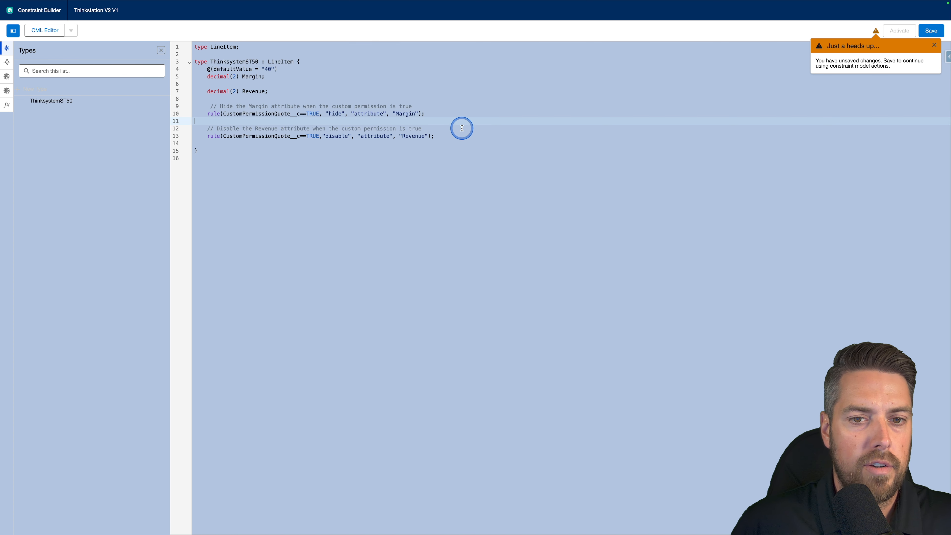
pyautogui.click(936, 46)
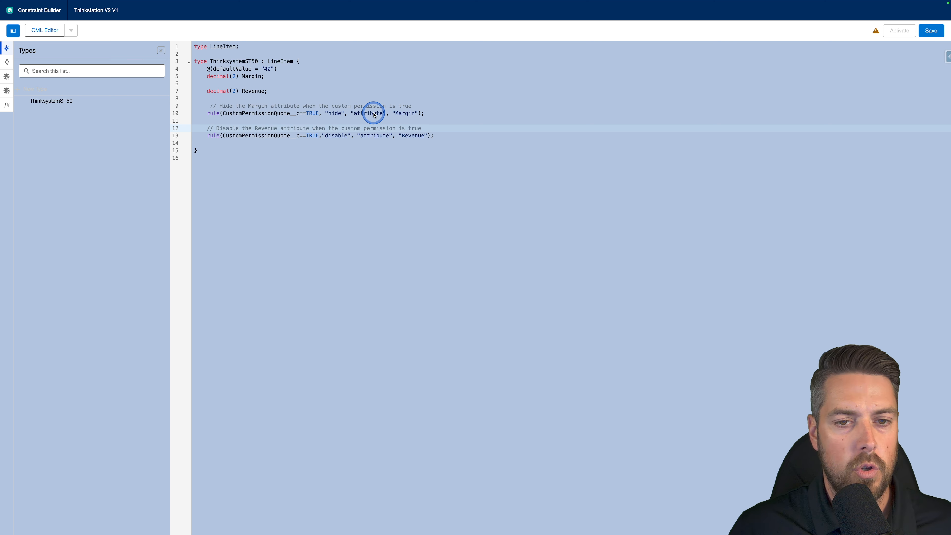
# Paste a commented extern boolean CustomPermissionQuote__c declaration with contextPath "SalesTransaction.CustomPermissionQuote__c" at the top of the CML.
pyautogui.click(336, 113)
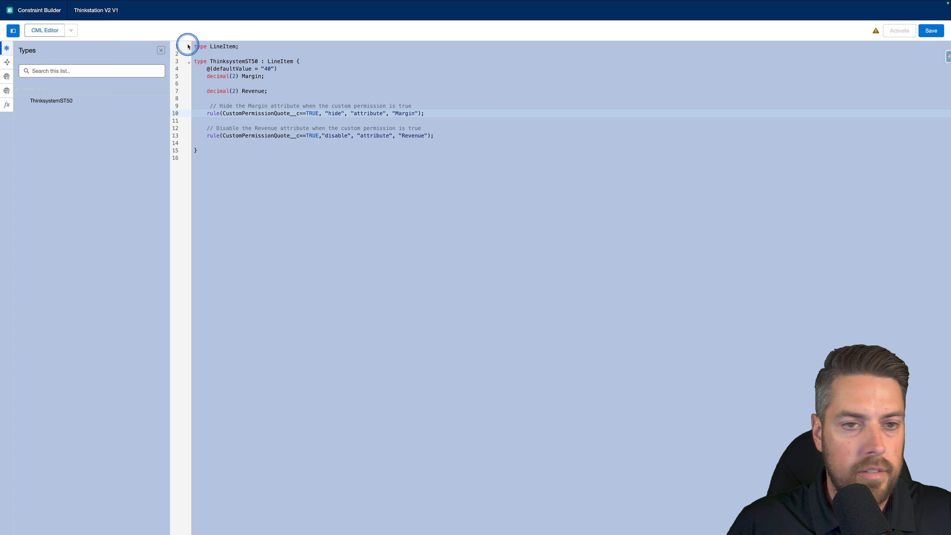
pyautogui.click(197, 47)
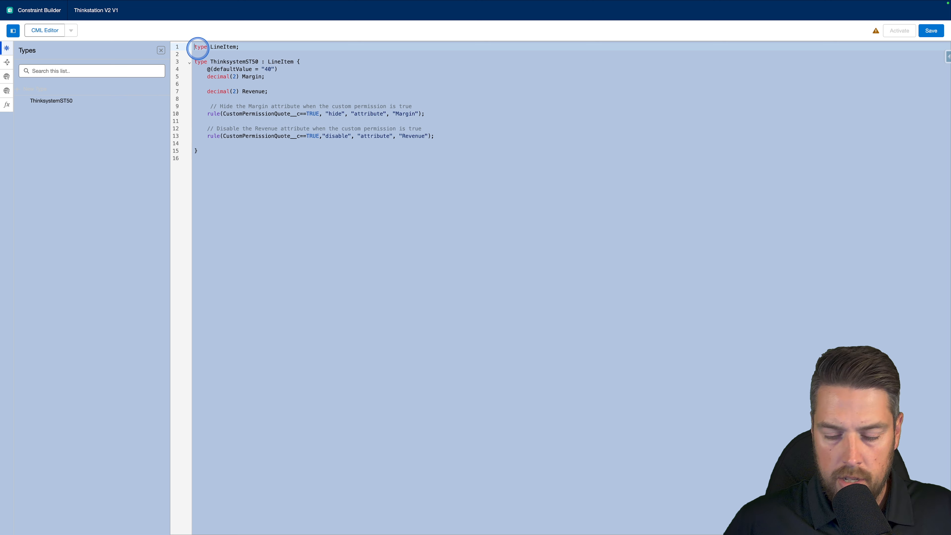
pyautogui.press('Return')
pyautogui.press('Return')
pyautogui.press('Up')
pyautogui.press('Up')
pyautogui.write('// Bring in the quote-header custom permission @(contextPath="SalesTransaction.CustomPermissionQuote__c") extern boolean CustomPermissionQuote__c;')
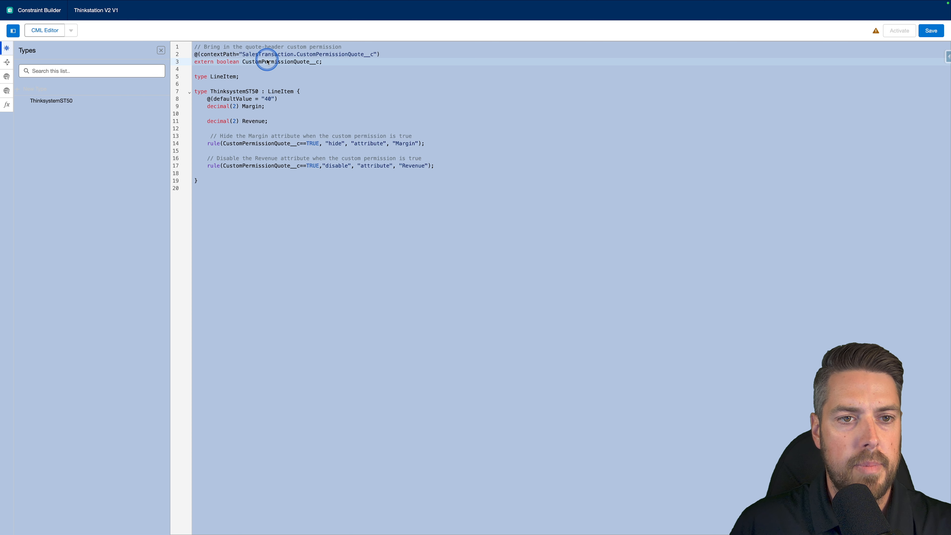
# Review how the extern CustomPermissionQuote__c variable is referenced in the hide and disable rules.
pyautogui.click(297, 57)
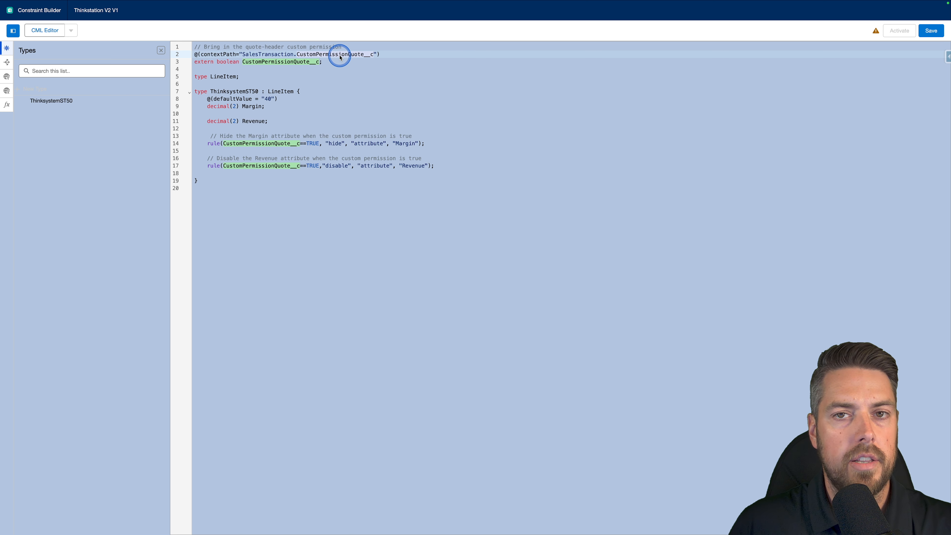
pyautogui.click(357, 55)
pyautogui.click(337, 56)
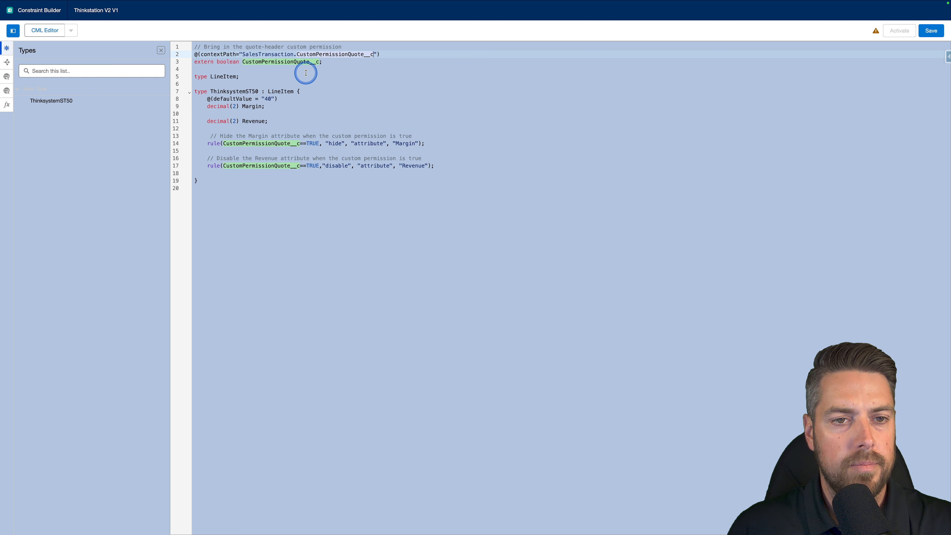
pyautogui.click(319, 62)
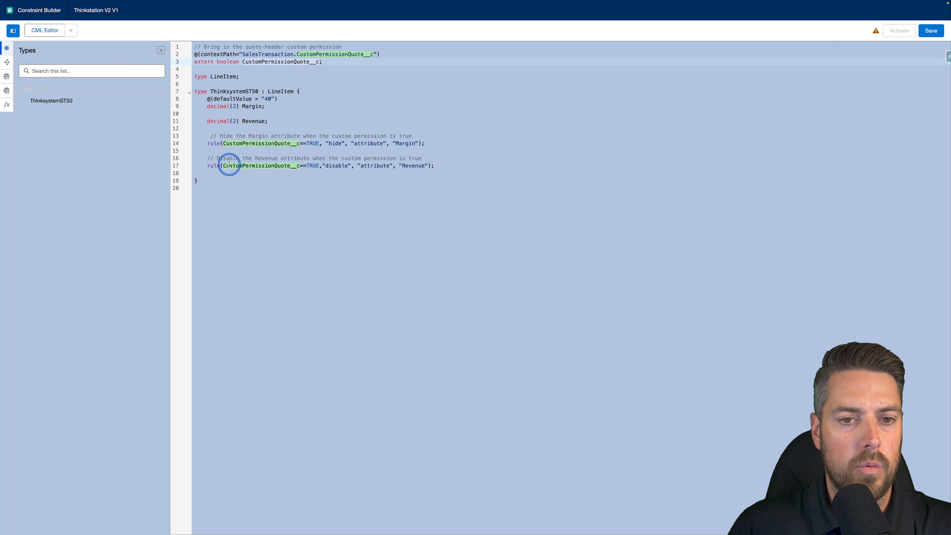
pyautogui.click(227, 150)
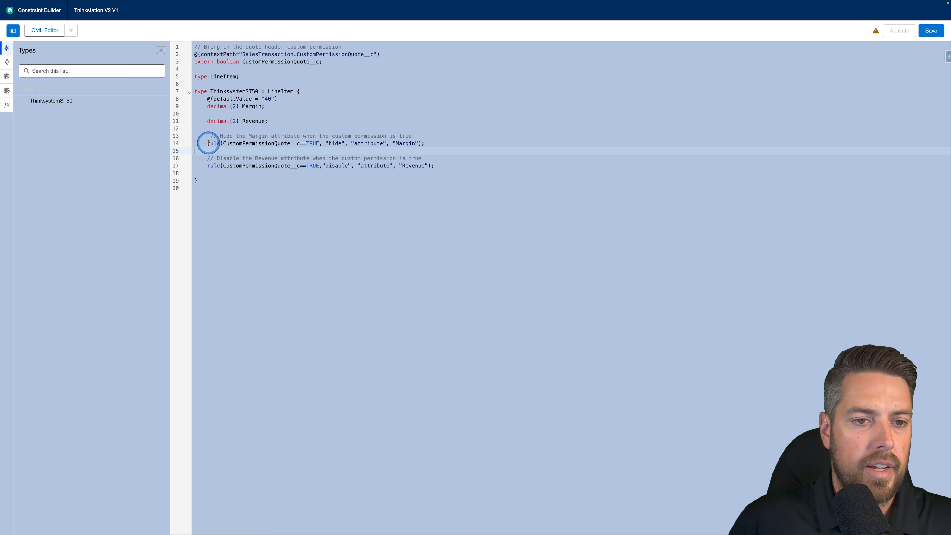
pyautogui.moveTo(208, 143); pyautogui.dragTo(211, 143)
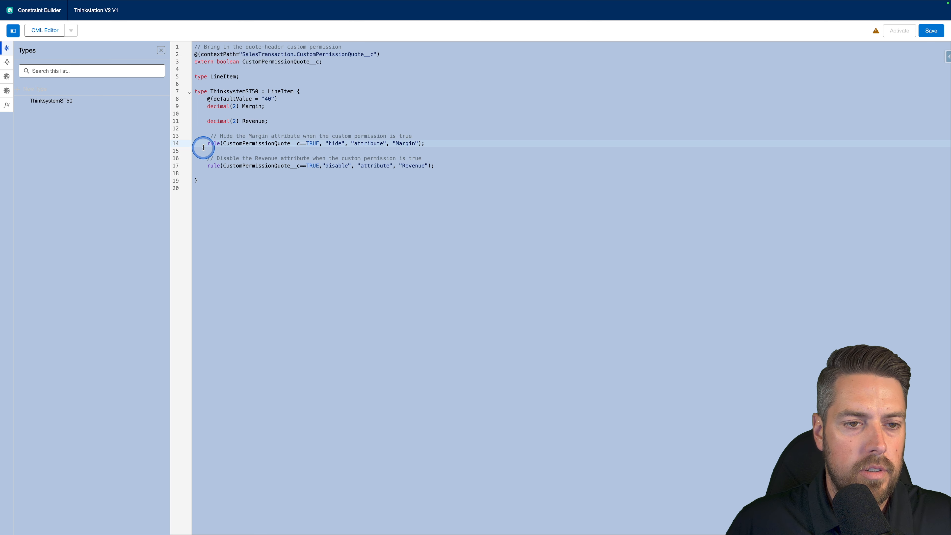
pyautogui.click(206, 144)
pyautogui.moveTo(208, 144); pyautogui.dragTo(320, 144)
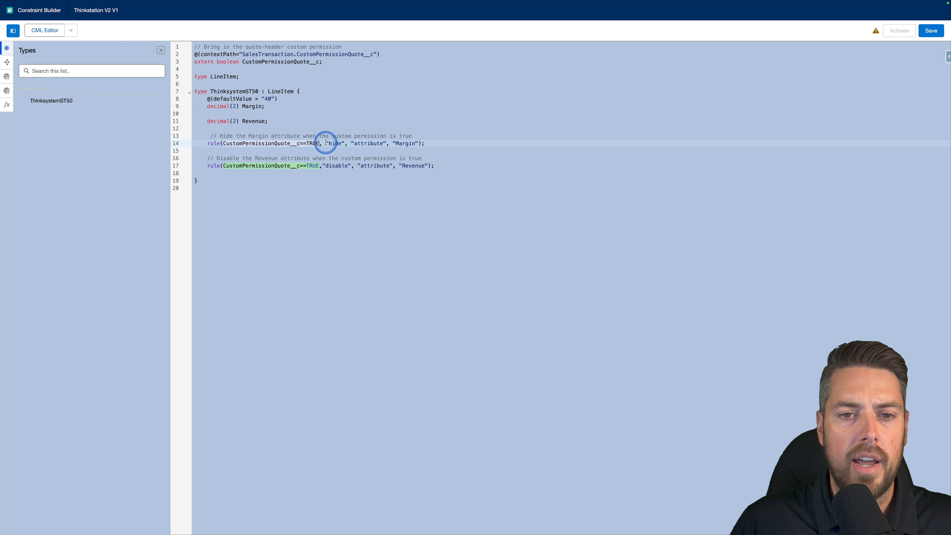
pyautogui.click(413, 144)
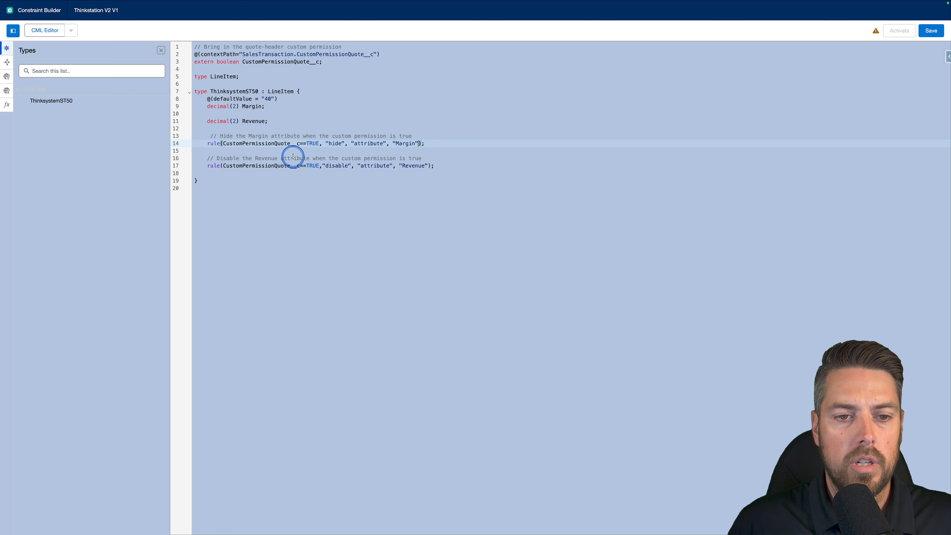
pyautogui.click(324, 166)
pyautogui.click(391, 166)
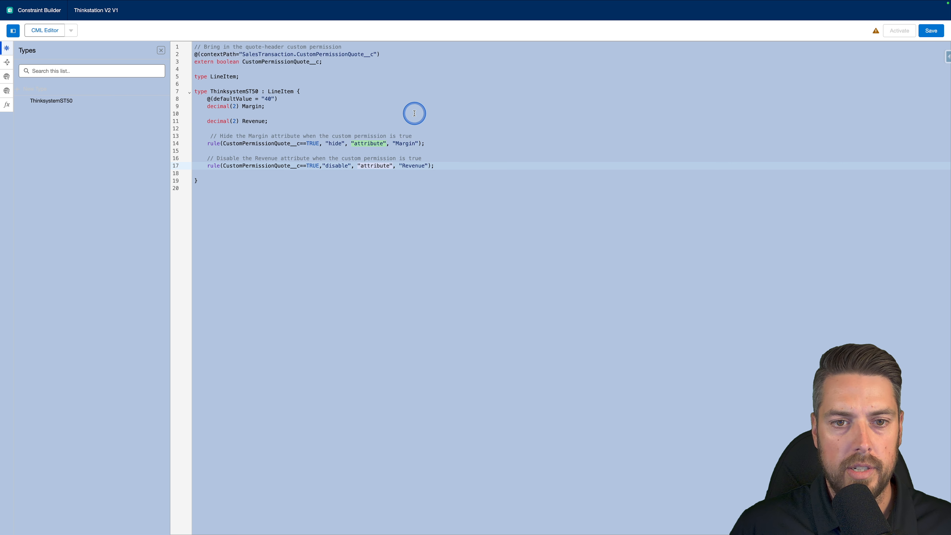
pyautogui.click(447, 169)
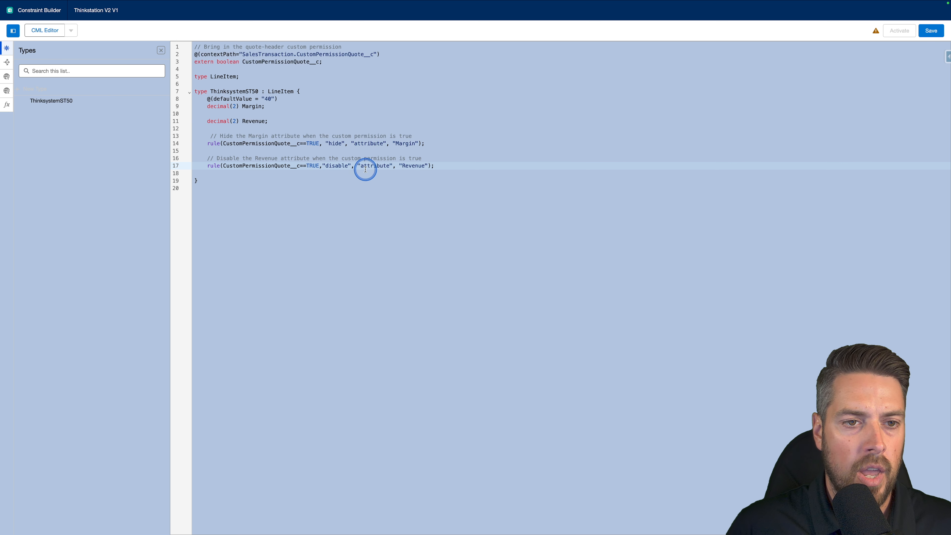
# Save the constraint model and activate it.
pyautogui.click(930, 29)
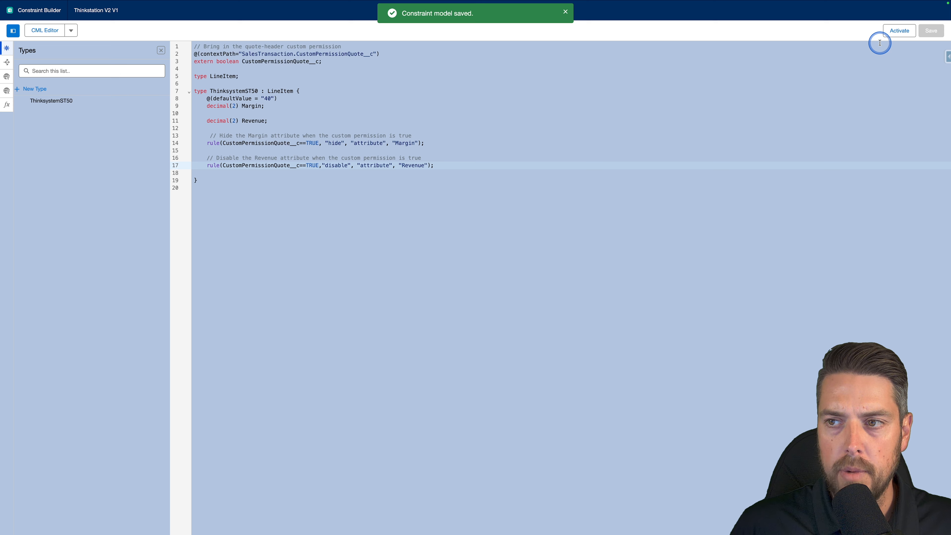
pyautogui.click(884, 35)
pyautogui.click(565, 14)
# Open the configurator for the Thinksystem ST50 line on Quote 2 for Agentforce Opportunity.
pyautogui.moveTo(390, 2)
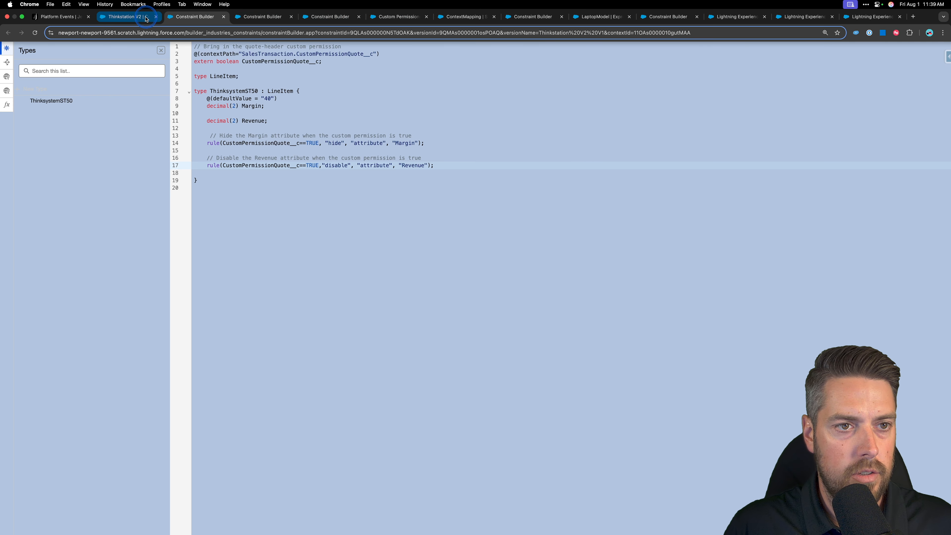
pyautogui.click(147, 18)
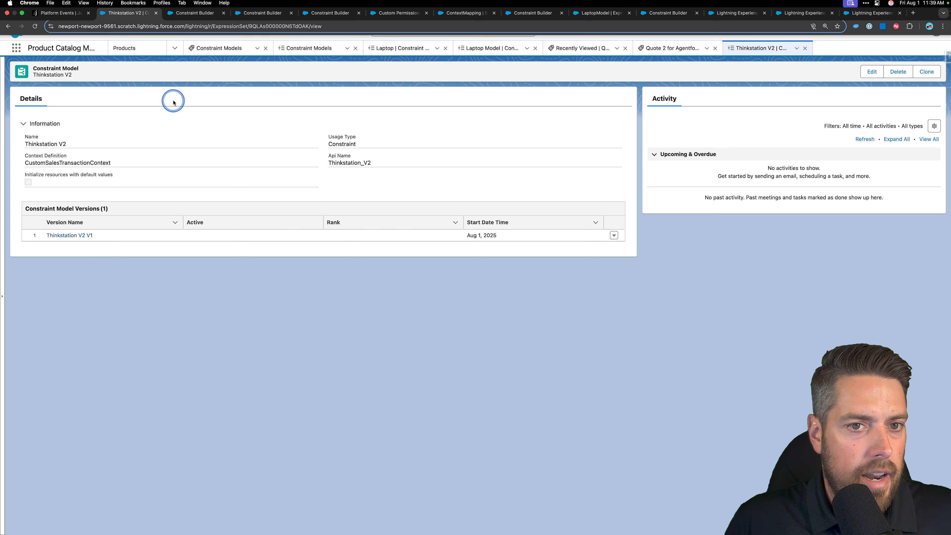
pyautogui.click(681, 50)
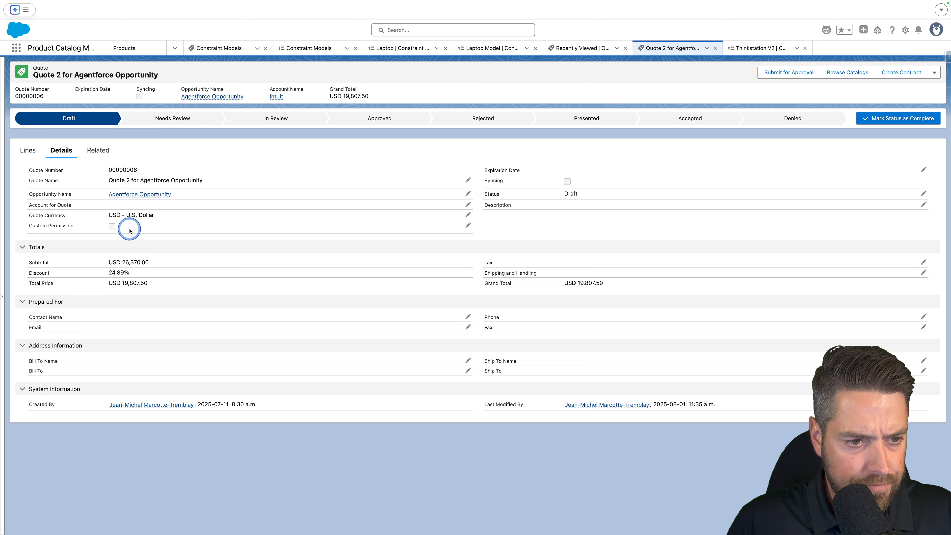
pyautogui.click(29, 150)
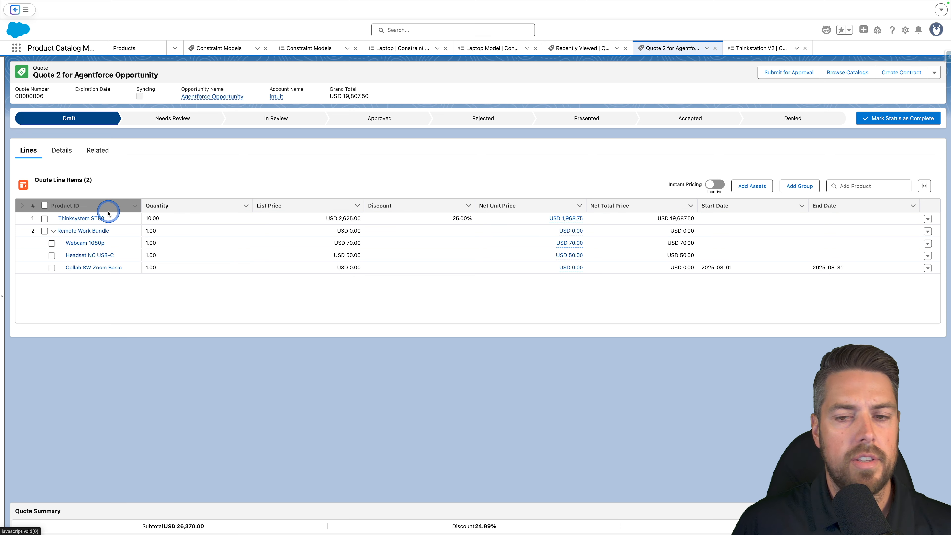
pyautogui.click(927, 218)
pyautogui.click(915, 261)
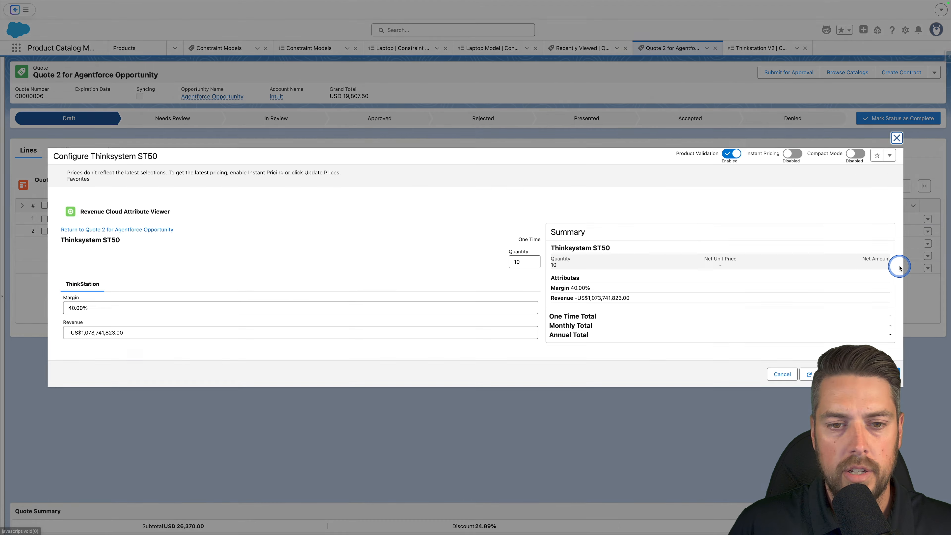
# Clear the Revenue attribute value and close the configurator.
pyautogui.click(145, 331)
pyautogui.moveTo(153, 334); pyautogui.dragTo(1, 314)
pyautogui.press('BackSpace')
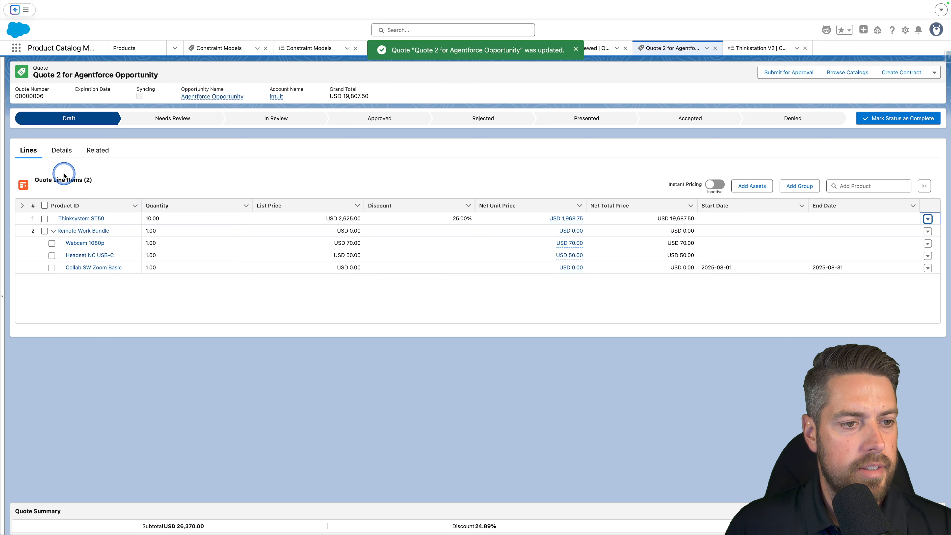
# Enable the quote's Custom Permission checkbox and save the quote.
pyautogui.click(61, 150)
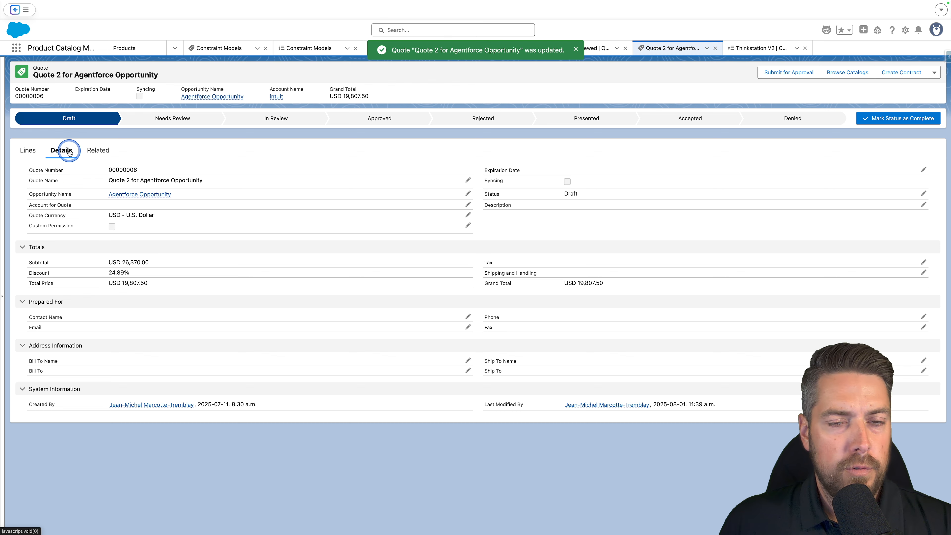
pyautogui.doubleClick(144, 231)
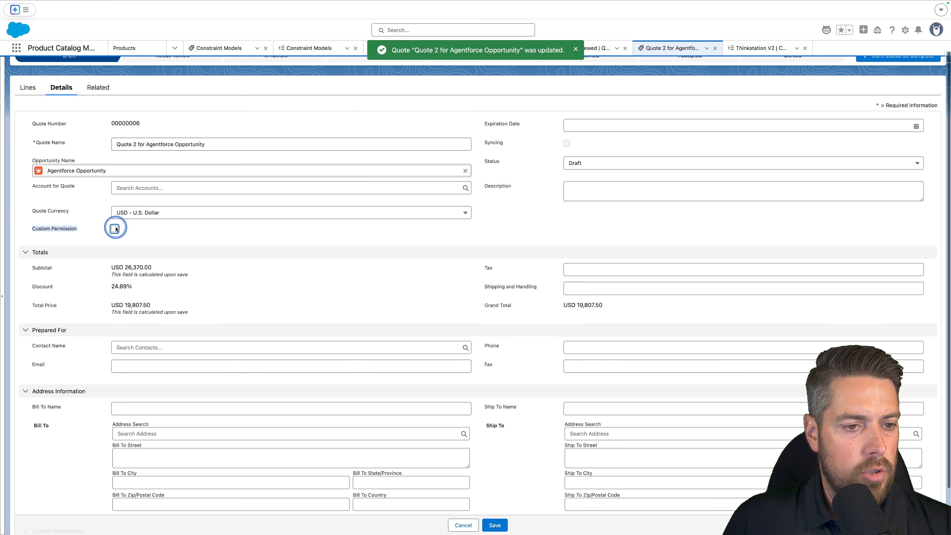
pyautogui.click(115, 228)
pyautogui.click(494, 525)
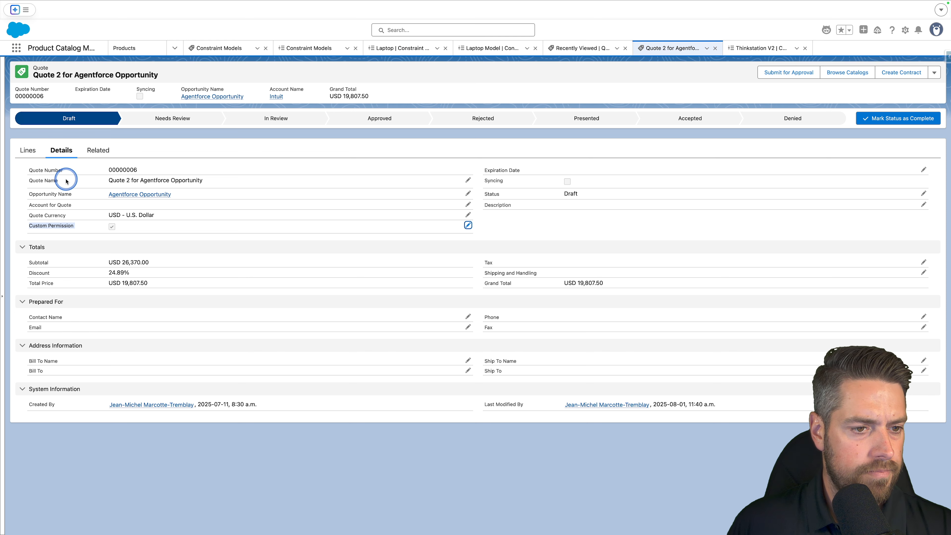
# Reopen the Thinksystem ST50 line's configurator to check the Margin and Revenue attributes.
pyautogui.click(28, 149)
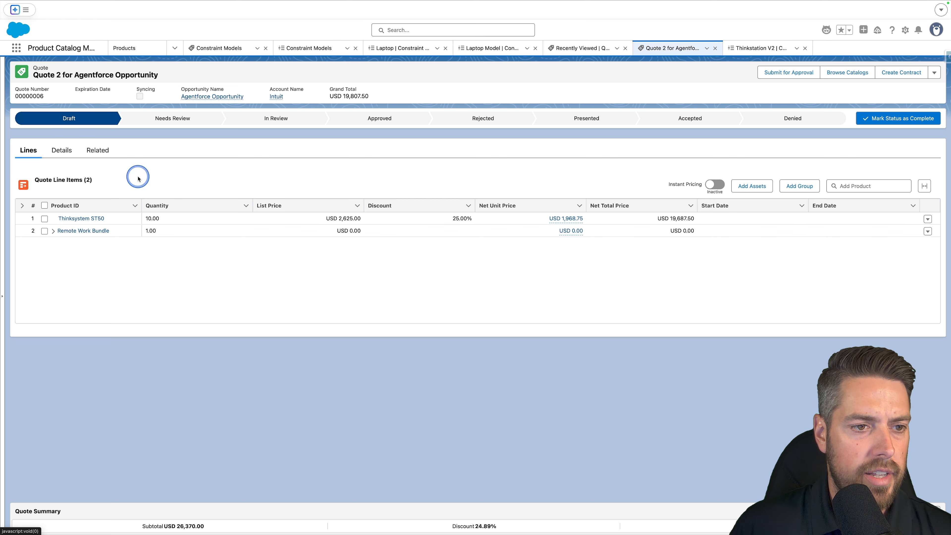
pyautogui.click(927, 219)
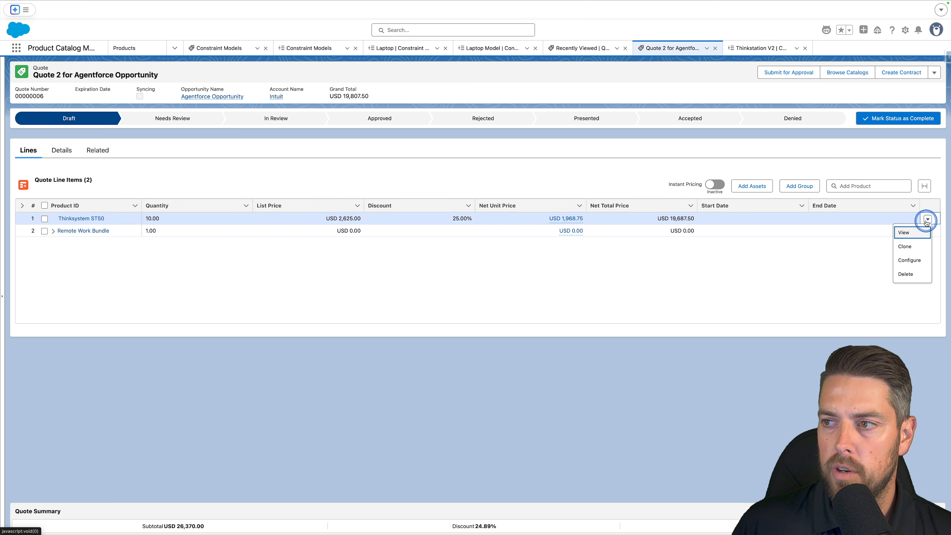
pyautogui.click(912, 260)
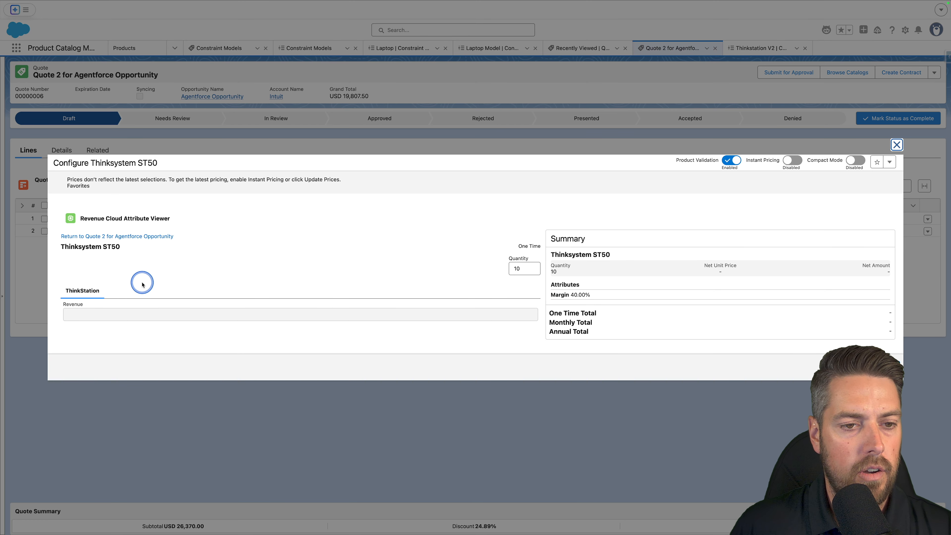